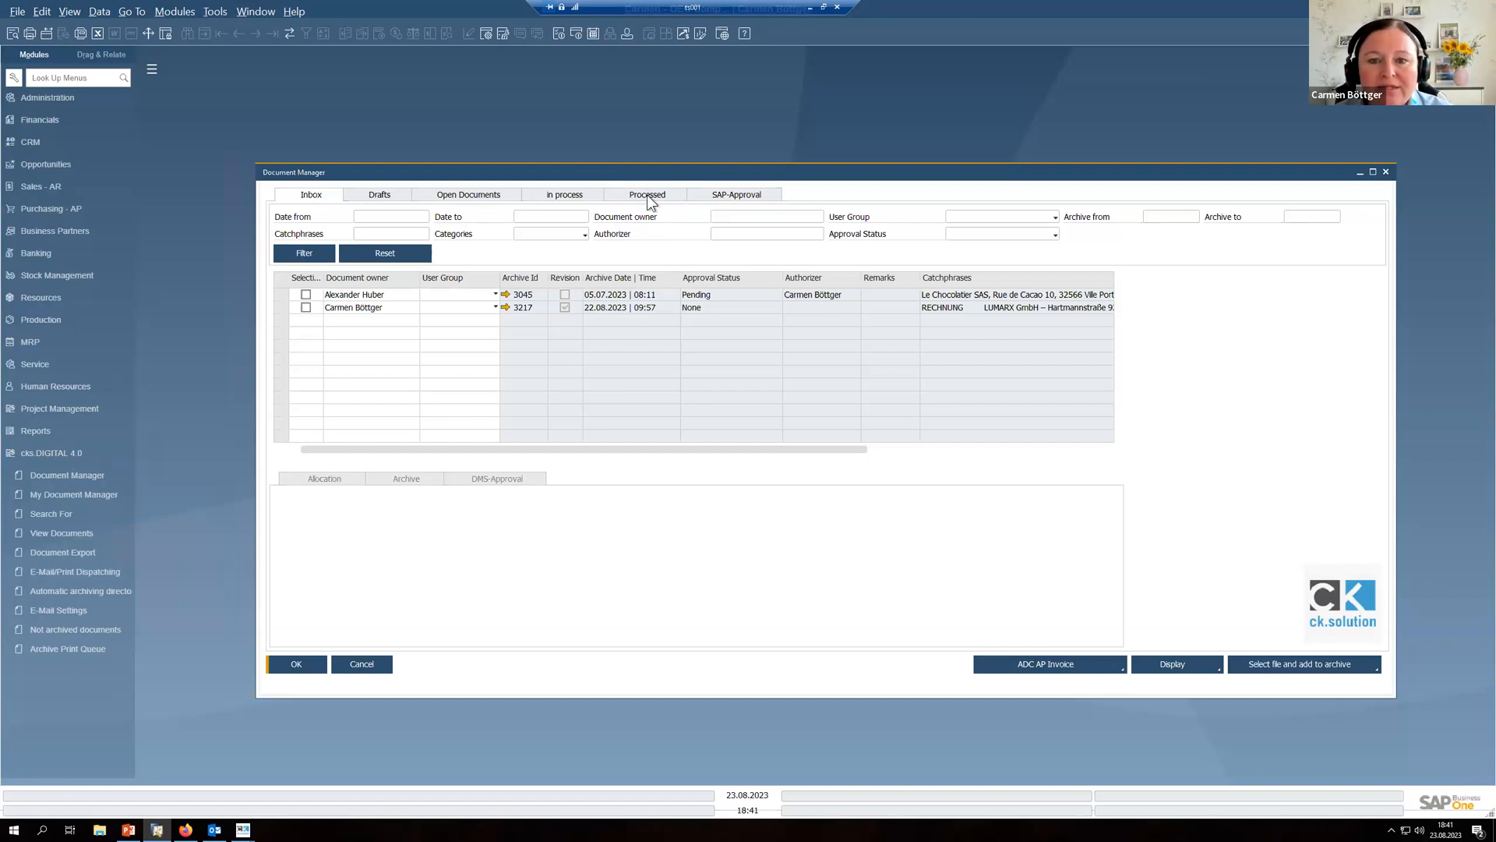
Step: Show the processed documents in the Document Manager and review Invoice Lasercom.pdf from the desktop
{"action": "left_click", "coordinate": [648, 195]}
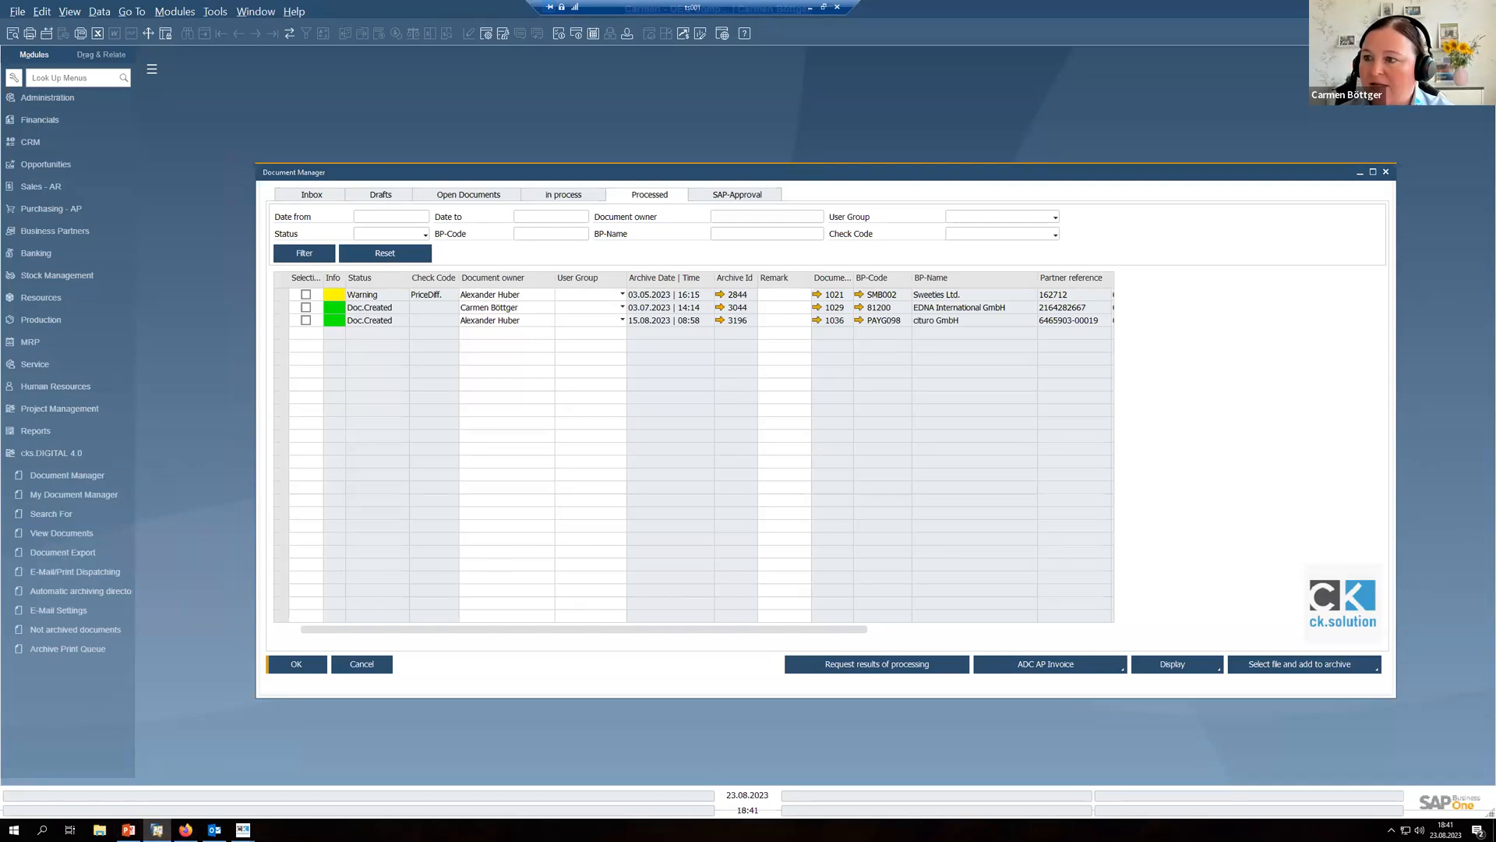
{"action": "key", "text": "alt+Tab"}
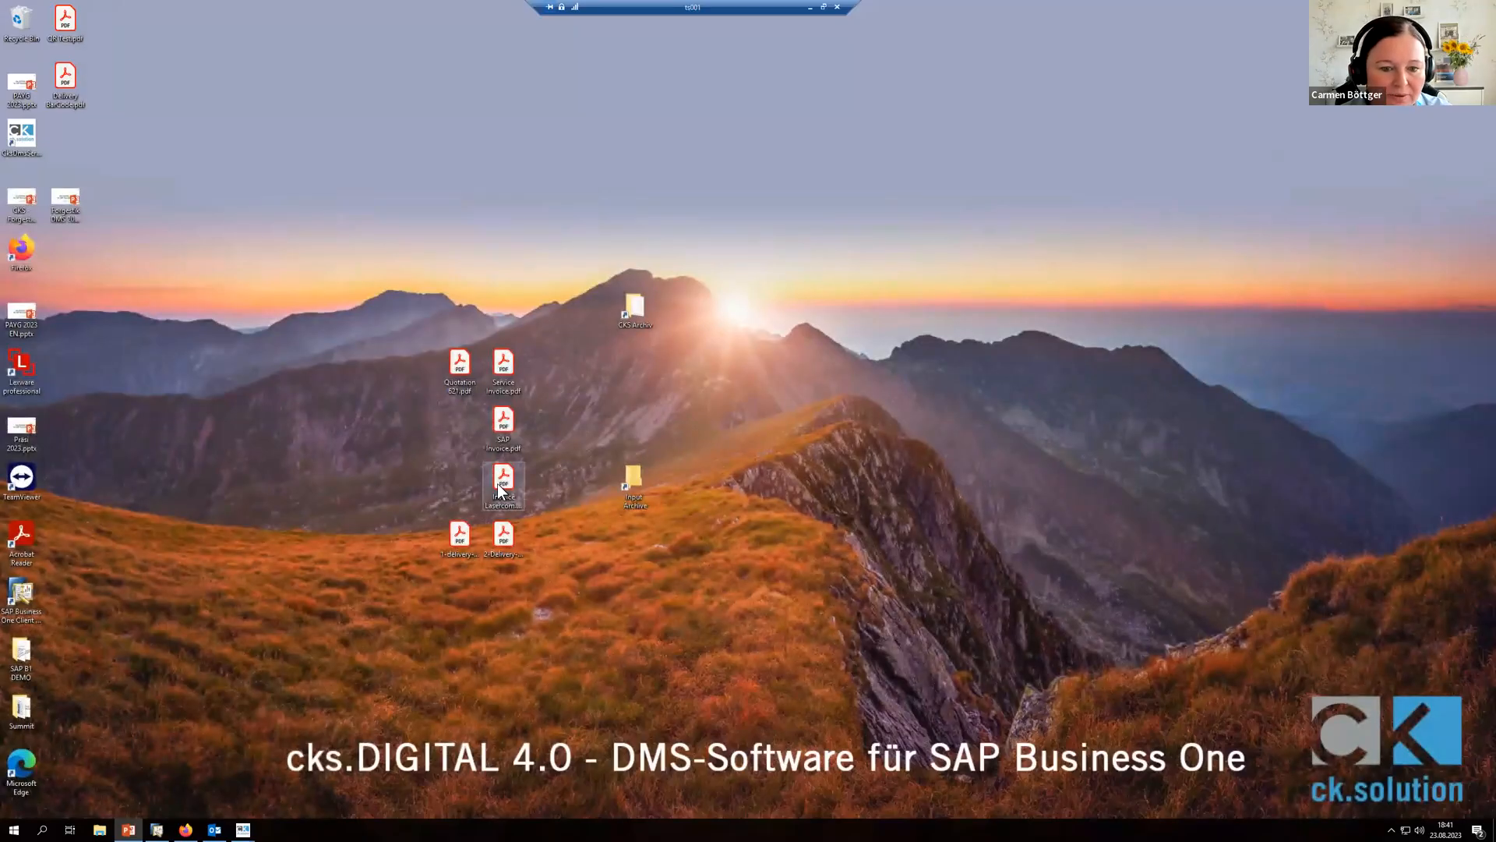
{"action": "double_click", "coordinate": [498, 485]}
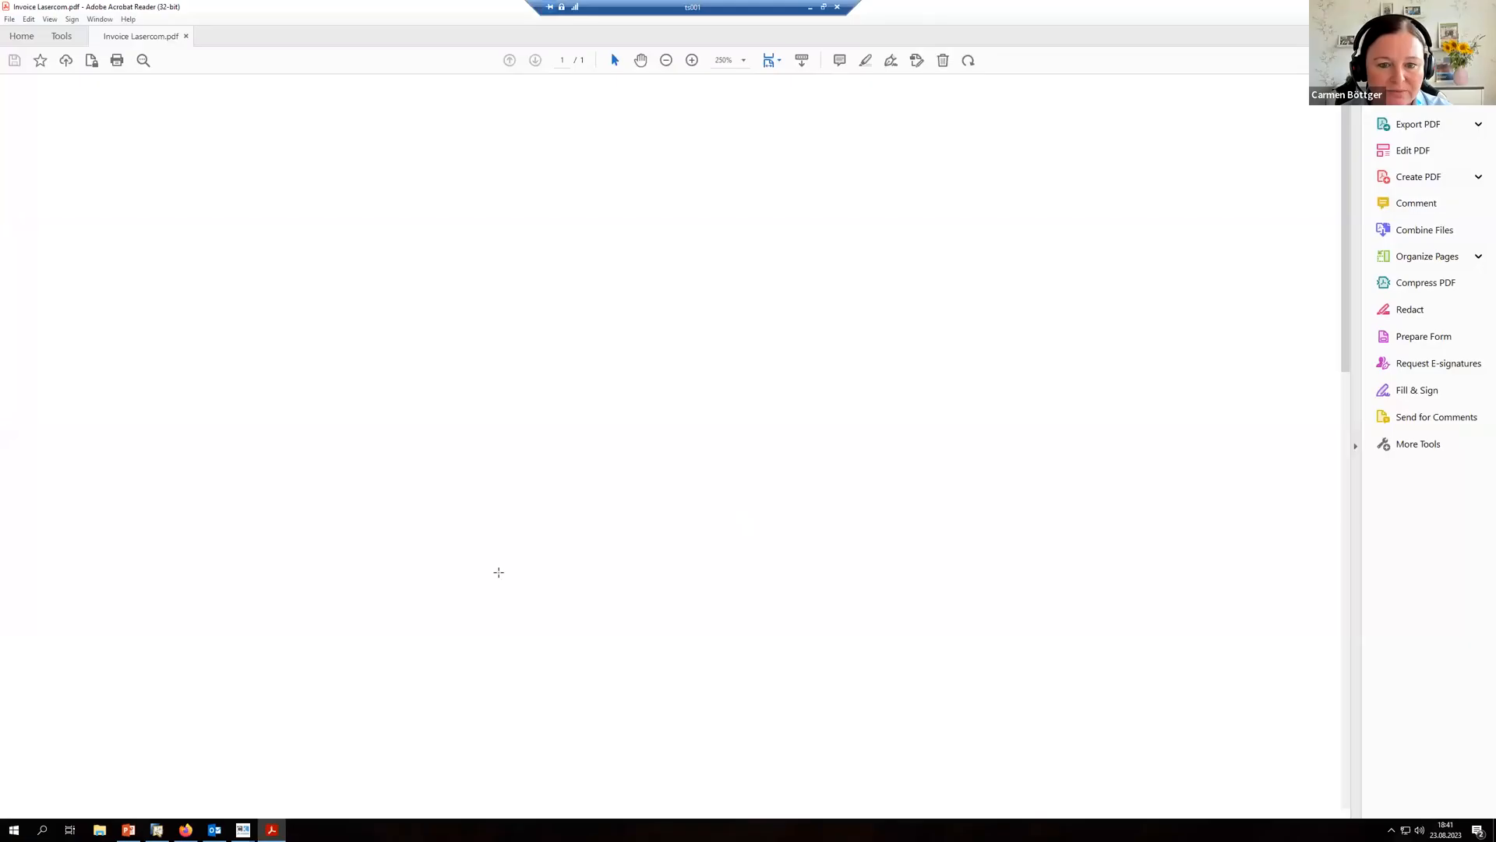
{"action": "scroll", "coordinate": [555, 567], "scroll_direction": "down", "scroll_amount": 6}
{"action": "scroll", "coordinate": [621, 601], "scroll_direction": "down", "scroll_amount": 3}
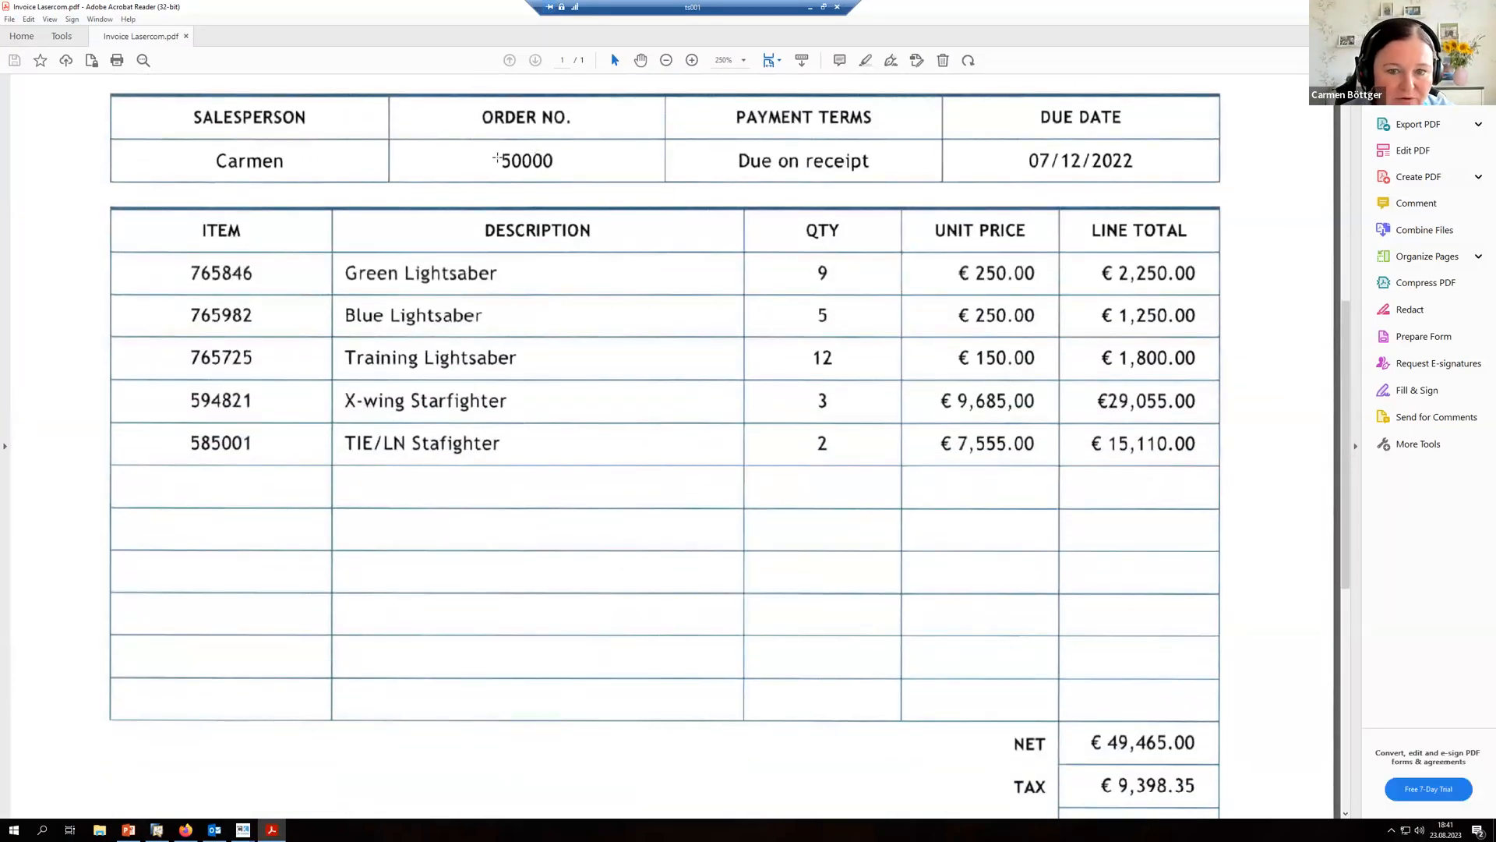
{"action": "left_click", "coordinate": [1479, 7]}
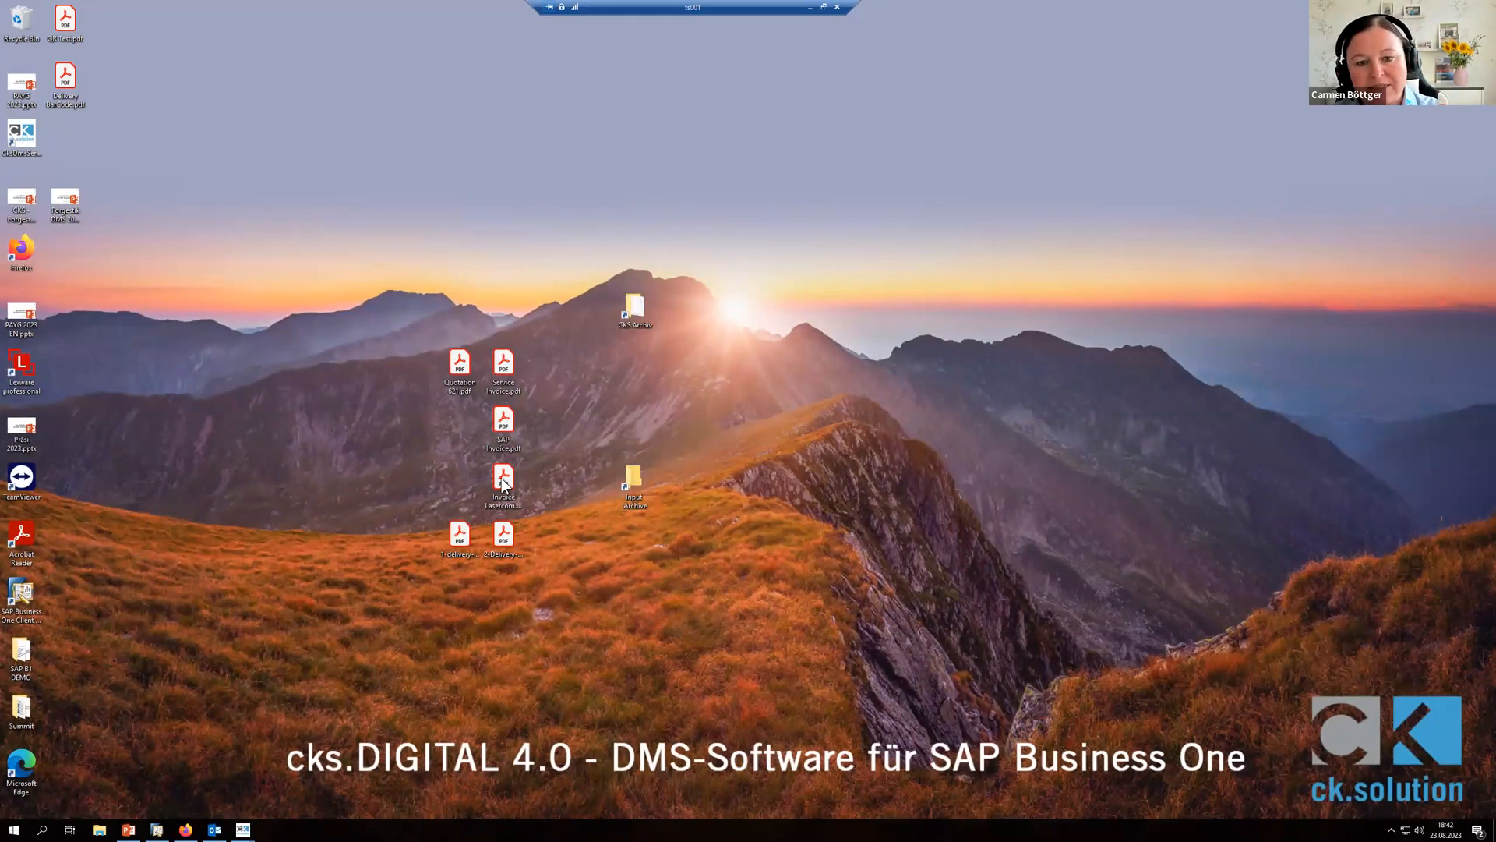
Step: Submit the desktop file Invoice Lasercom.pdf to the lower archive folder and switch back to SAP Business One
{"action": "left_click_drag", "start_coordinate": [613, 506], "coordinate": [633, 483]}
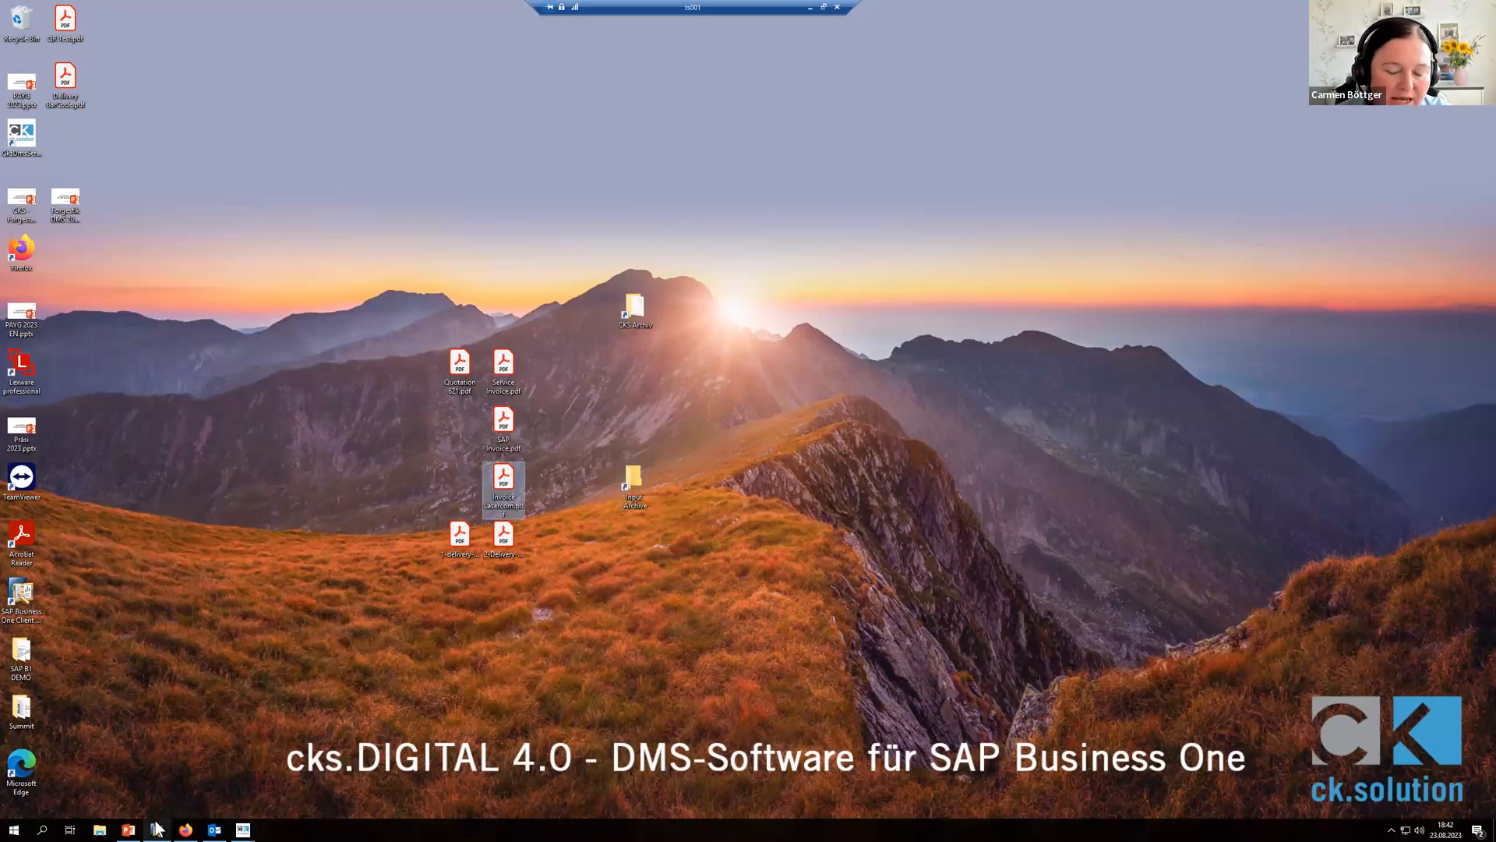
{"action": "mouse_move", "coordinate": [156, 828]}
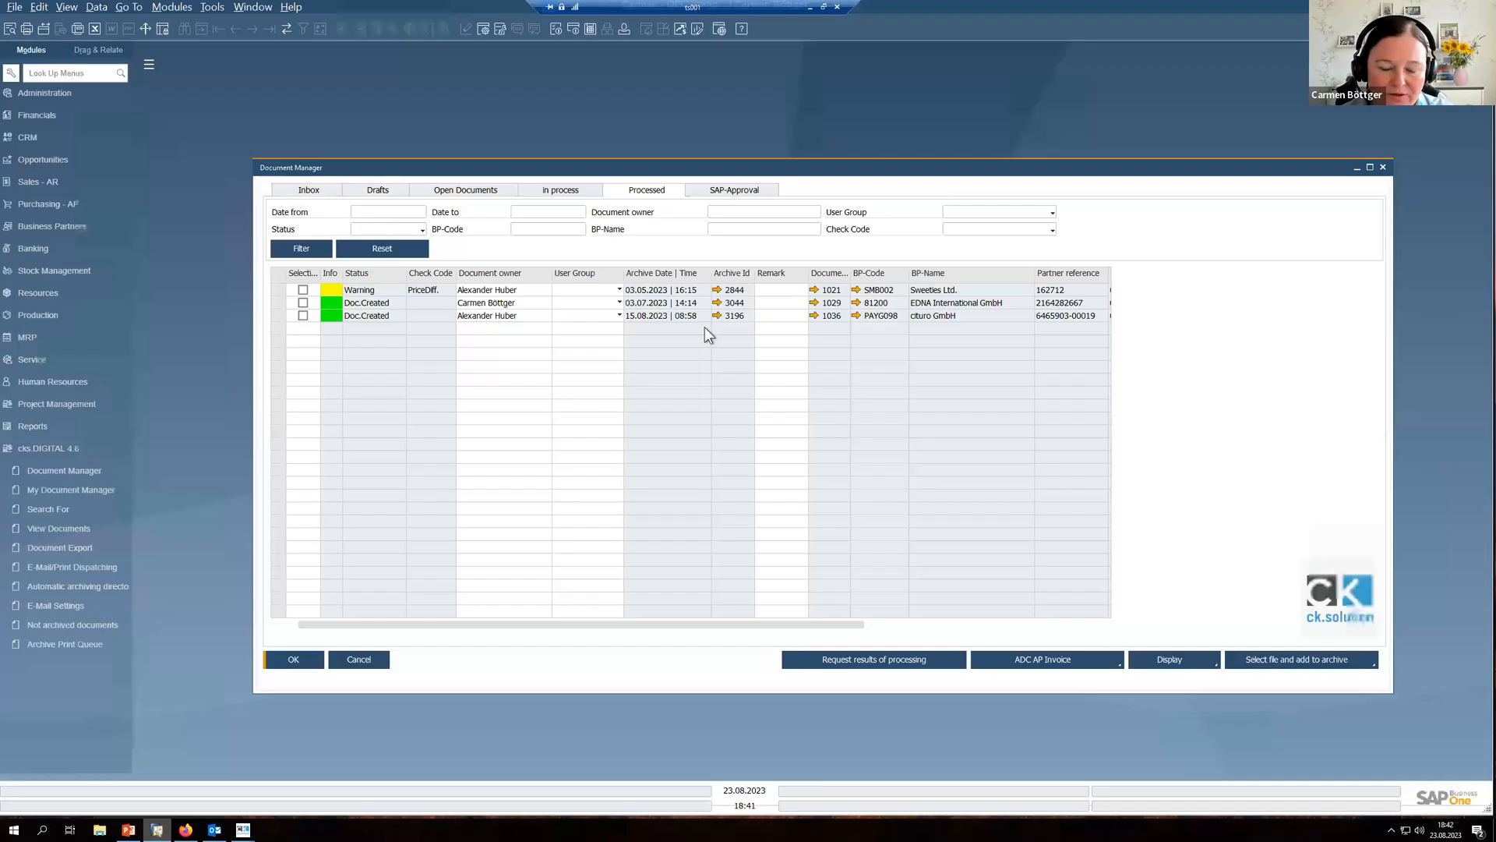
{"action": "left_click", "coordinate": [152, 790]}
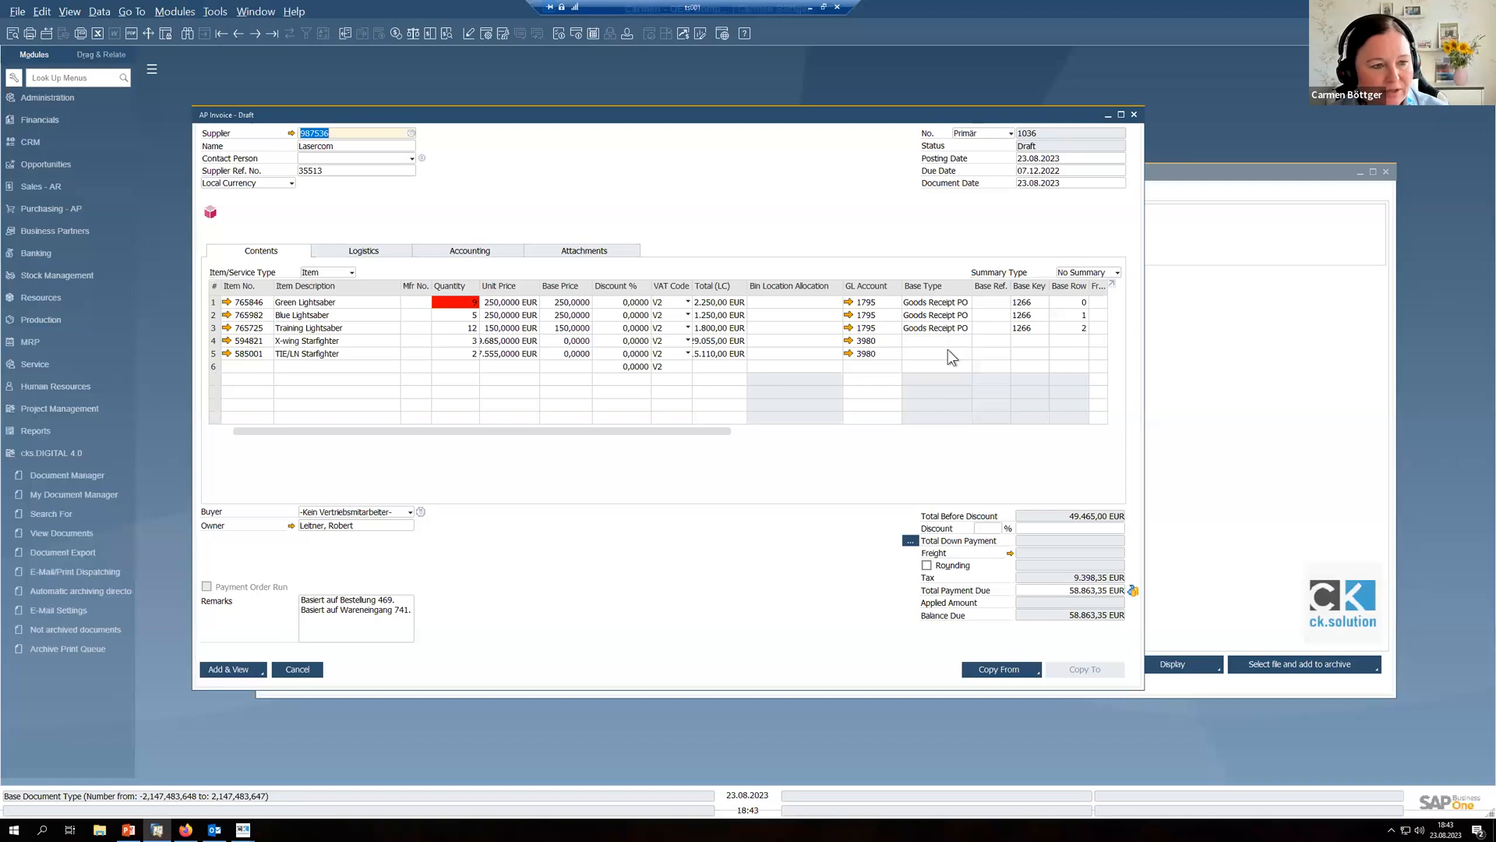
Step: Open the archived original PDF of the Lasercom A/P invoice draft and review its header and line items
{"action": "left_click", "coordinate": [210, 213]}
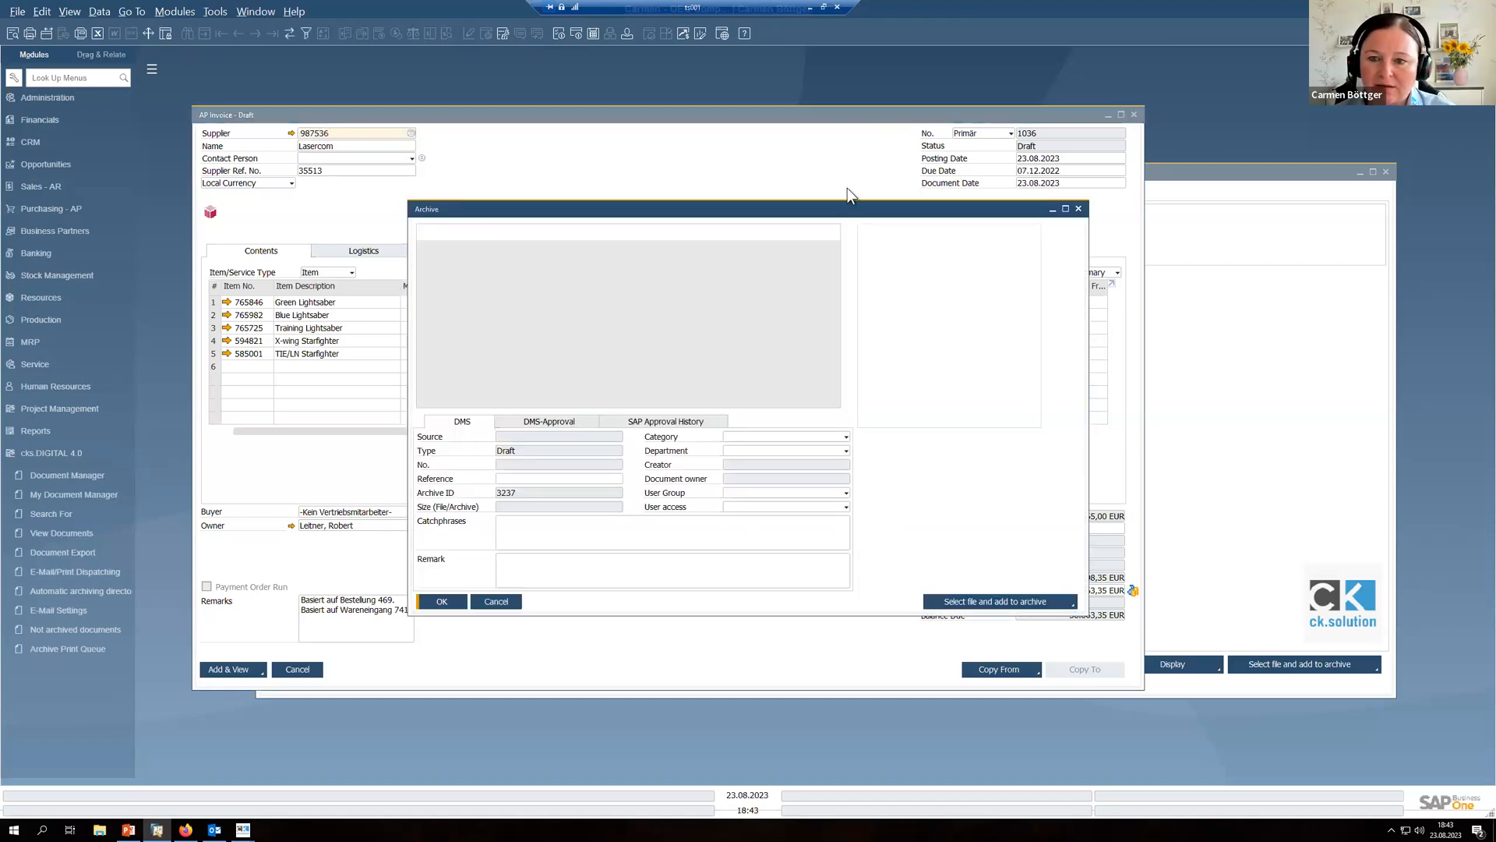
{"action": "left_click_drag", "start_coordinate": [932, 204], "coordinate": [1159, 152]}
{"action": "double_click", "coordinate": [1203, 296]}
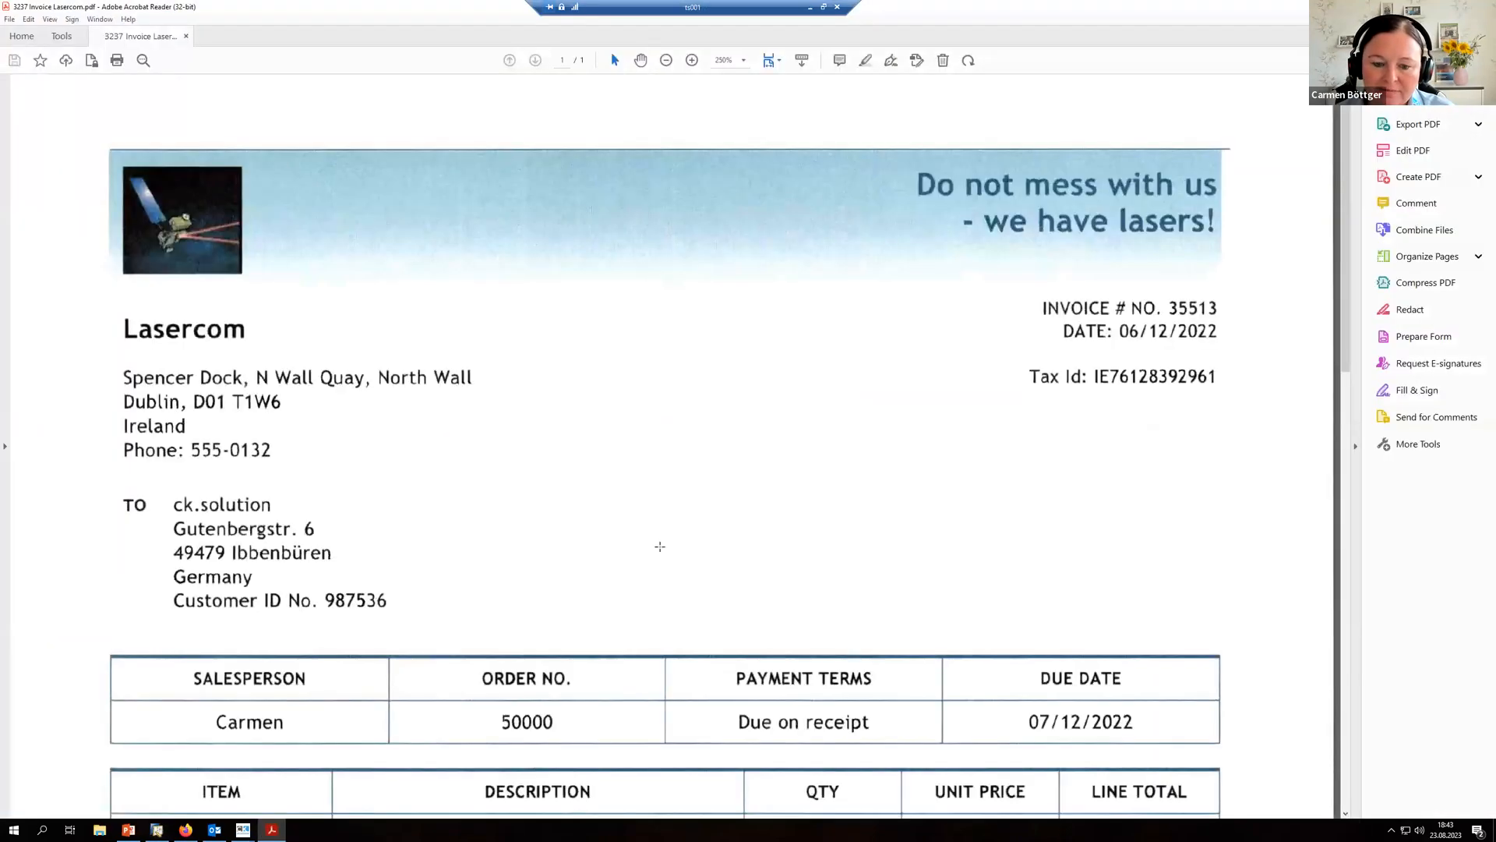
{"action": "scroll", "coordinate": [717, 624], "scroll_direction": "down", "scroll_amount": 4}
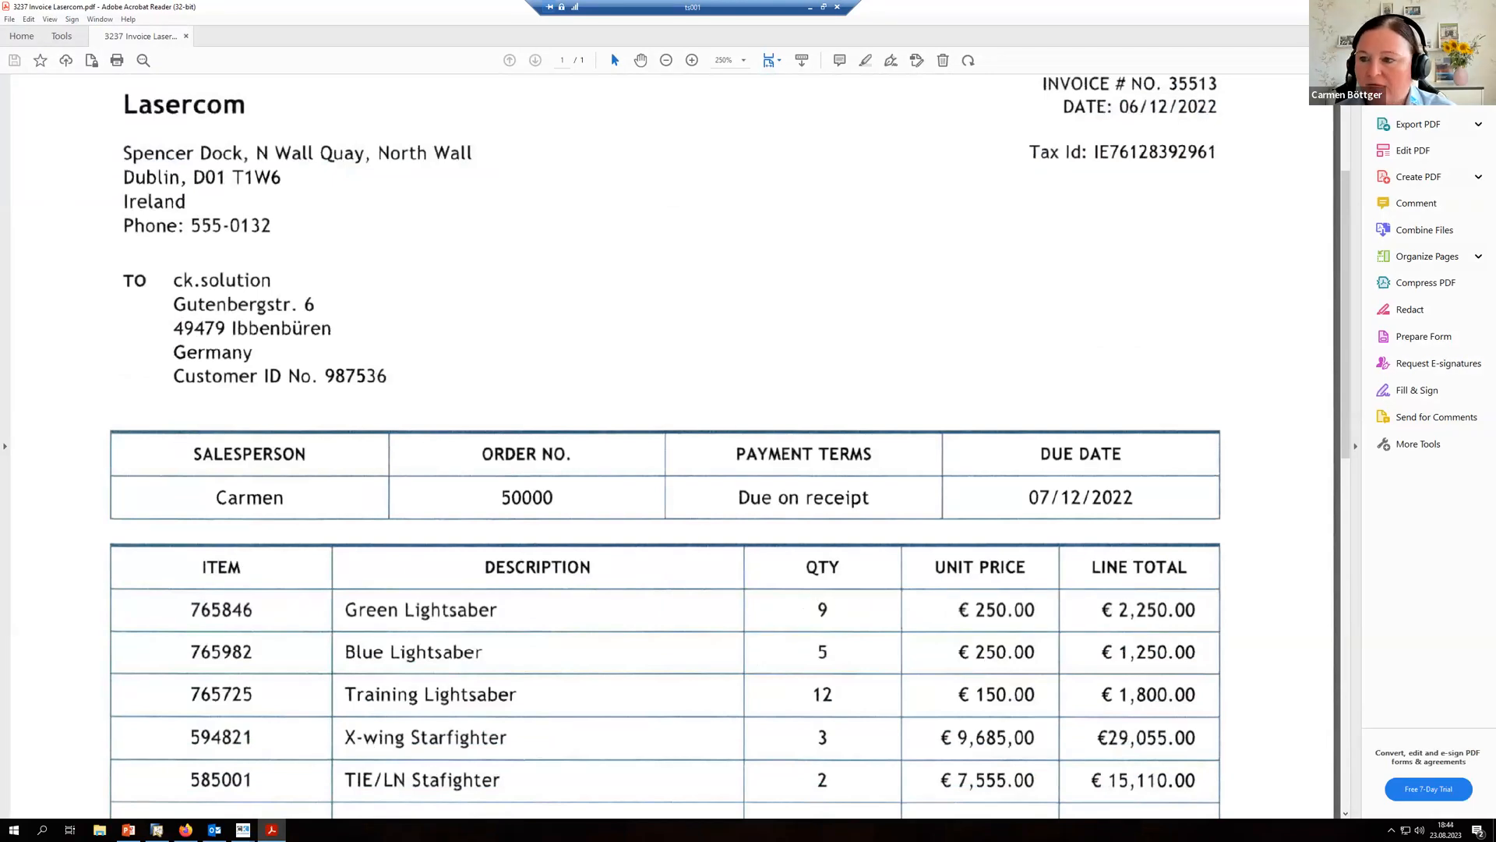
{"action": "left_click", "coordinate": [1478, 7]}
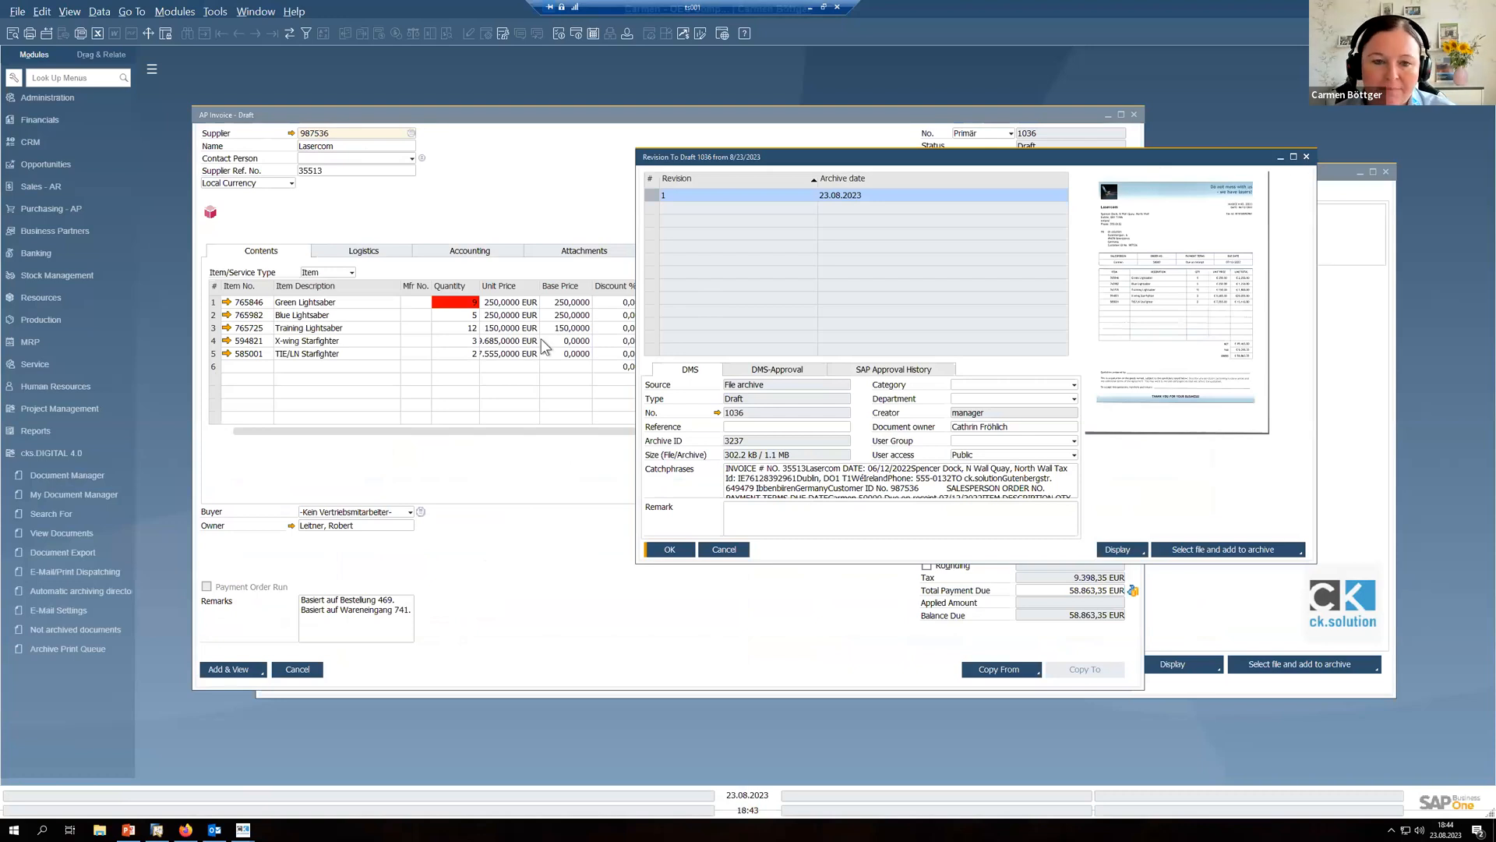
Step: Check the highlighted Green Lightsaber quantity in the draft and the Lasercom invoice's status in the processed documents list
{"action": "left_click", "coordinate": [422, 292]}
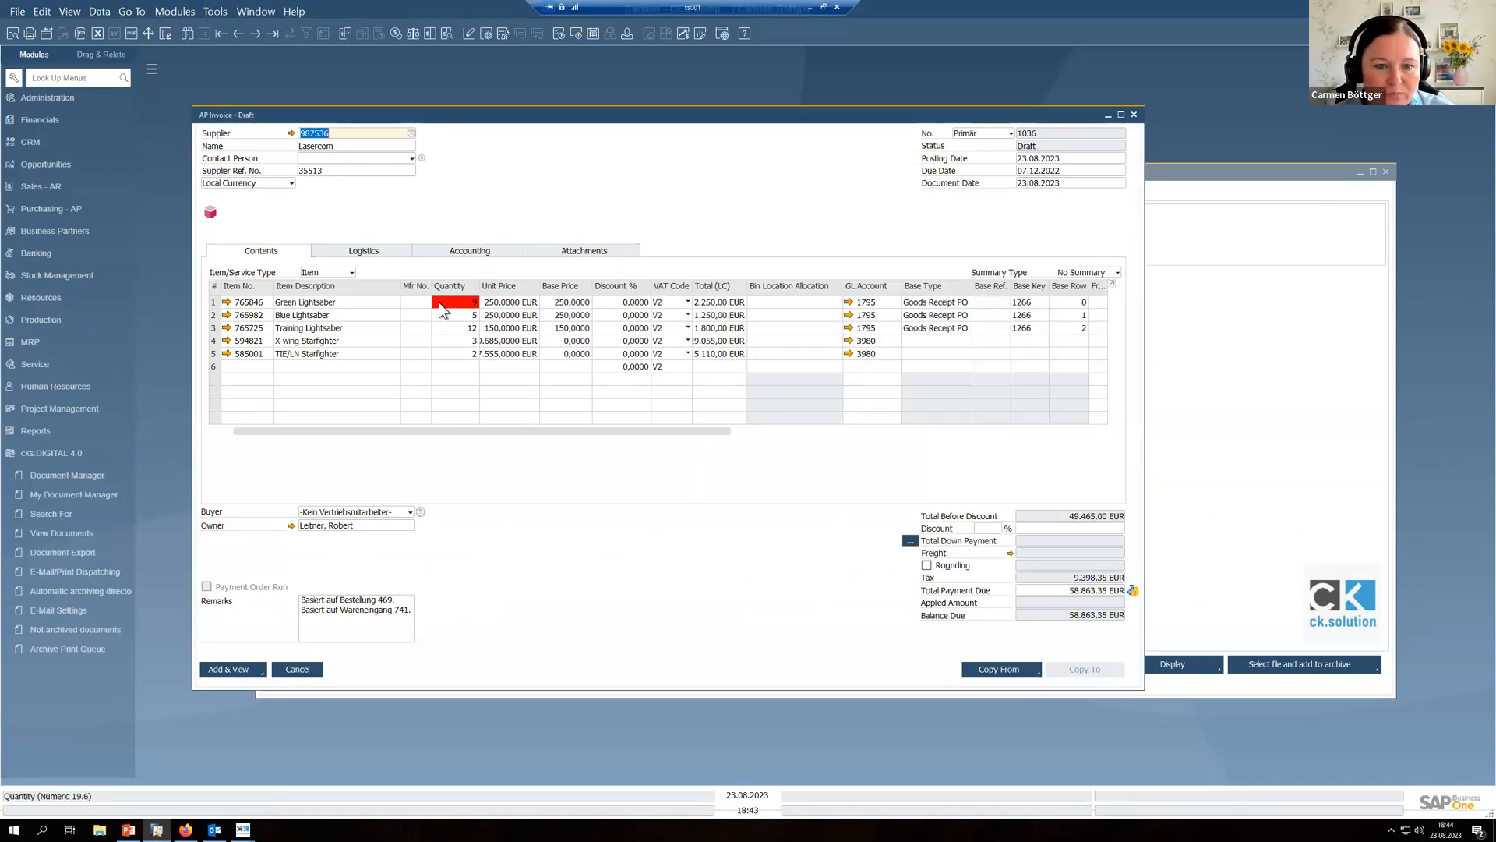
{"action": "left_click", "coordinate": [1175, 173]}
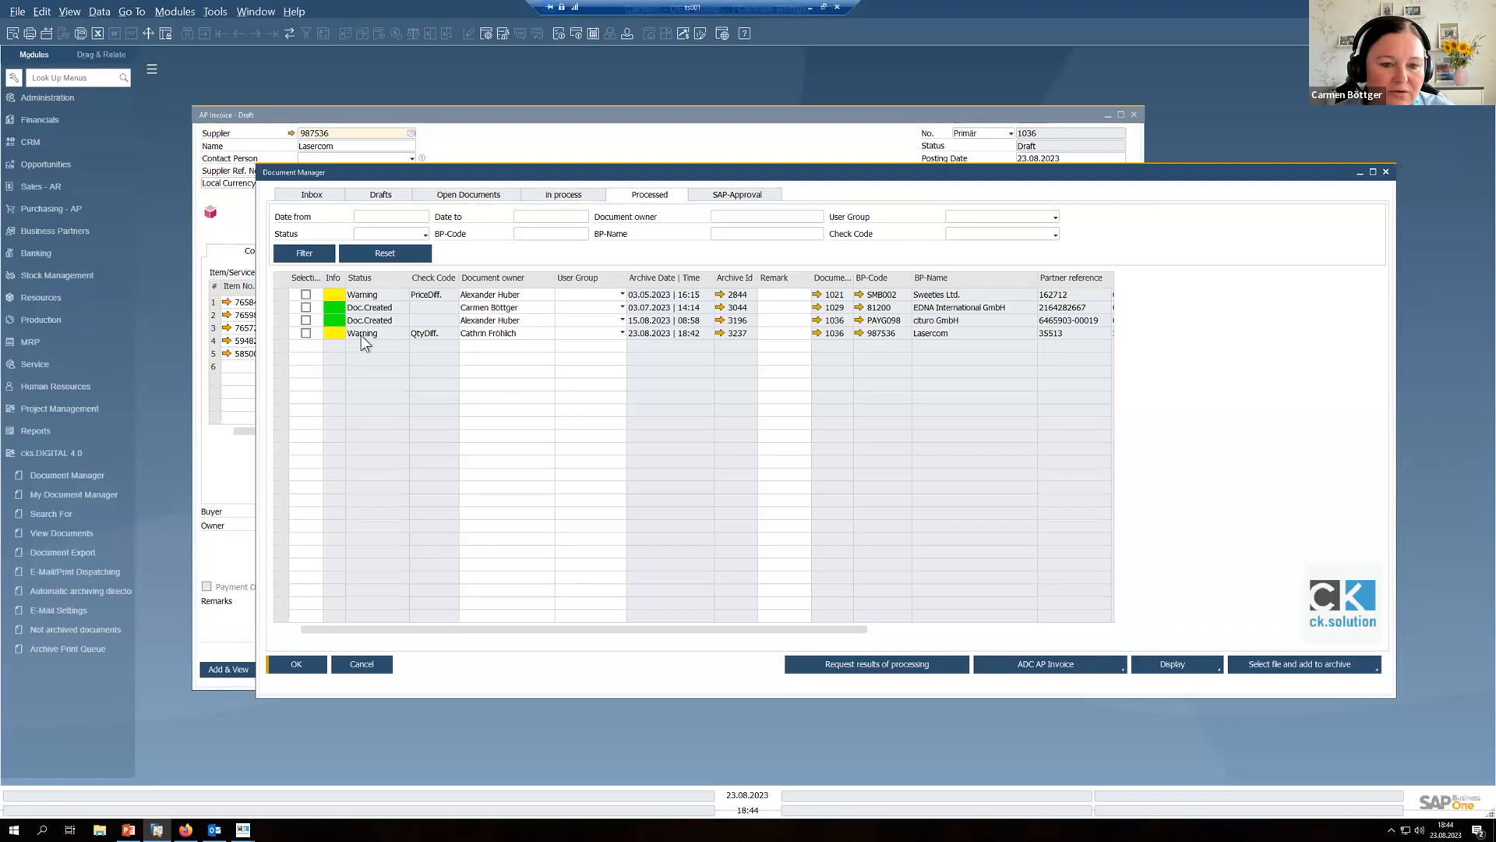
{"action": "left_click", "coordinate": [536, 115]}
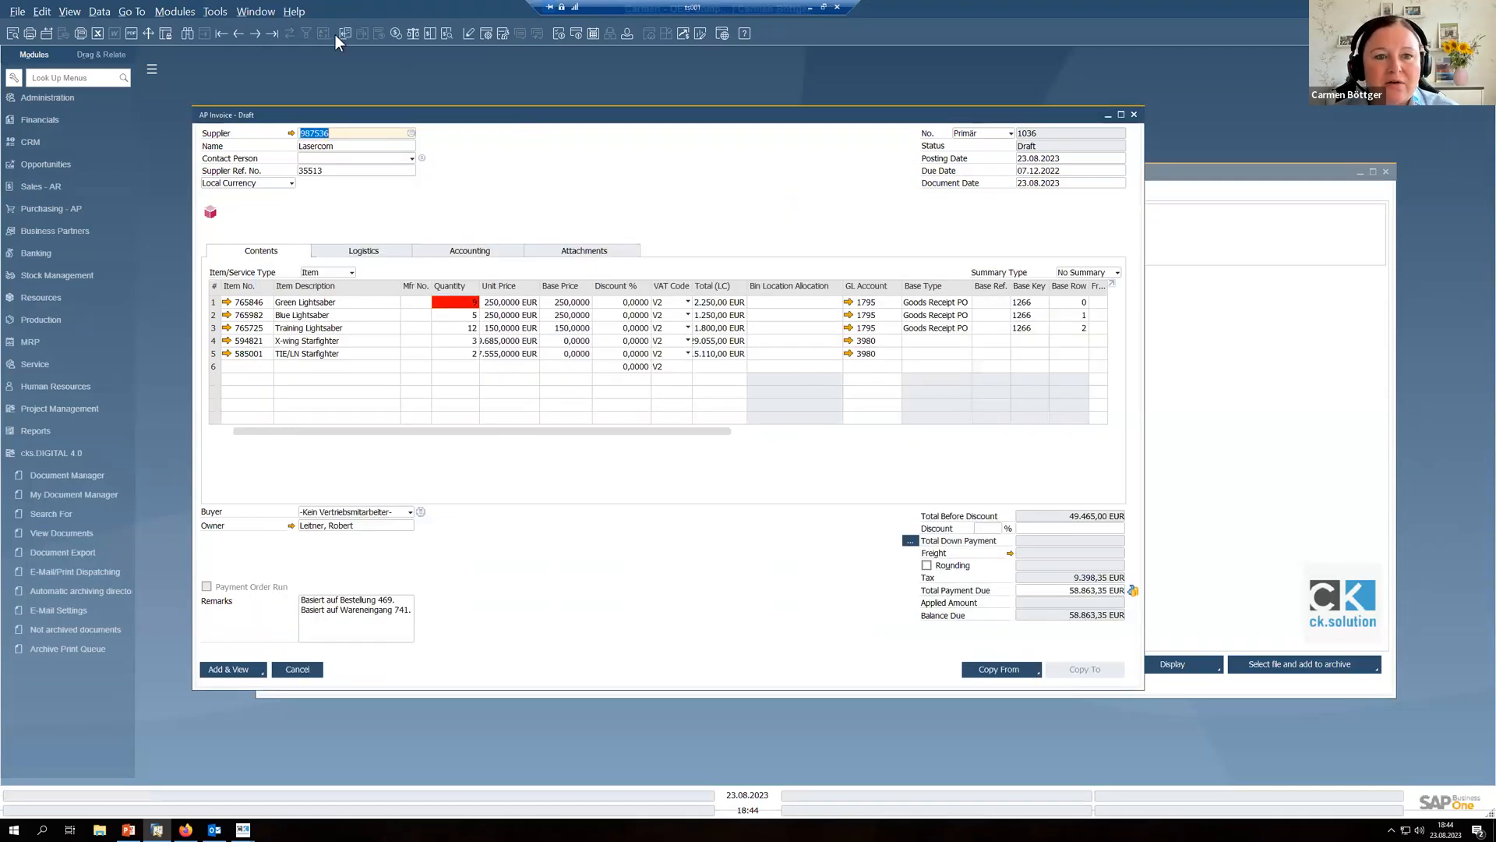
Step: Open the base Goods Receipt PO of the Lasercom draft to compare item quantities, and close both documents
{"action": "left_click", "coordinate": [345, 33]}
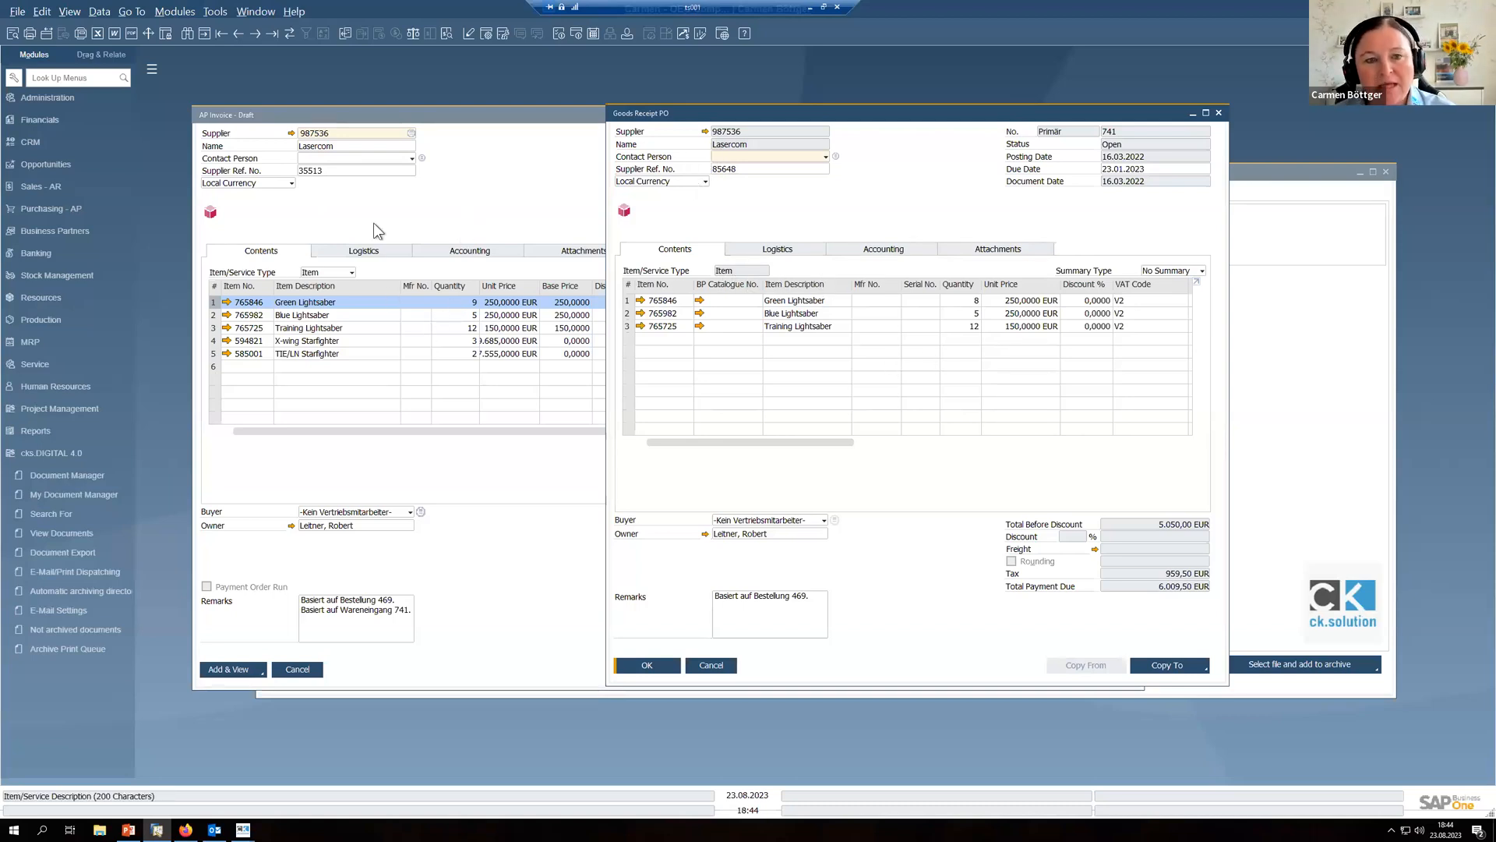
{"action": "left_click", "coordinate": [1219, 116]}
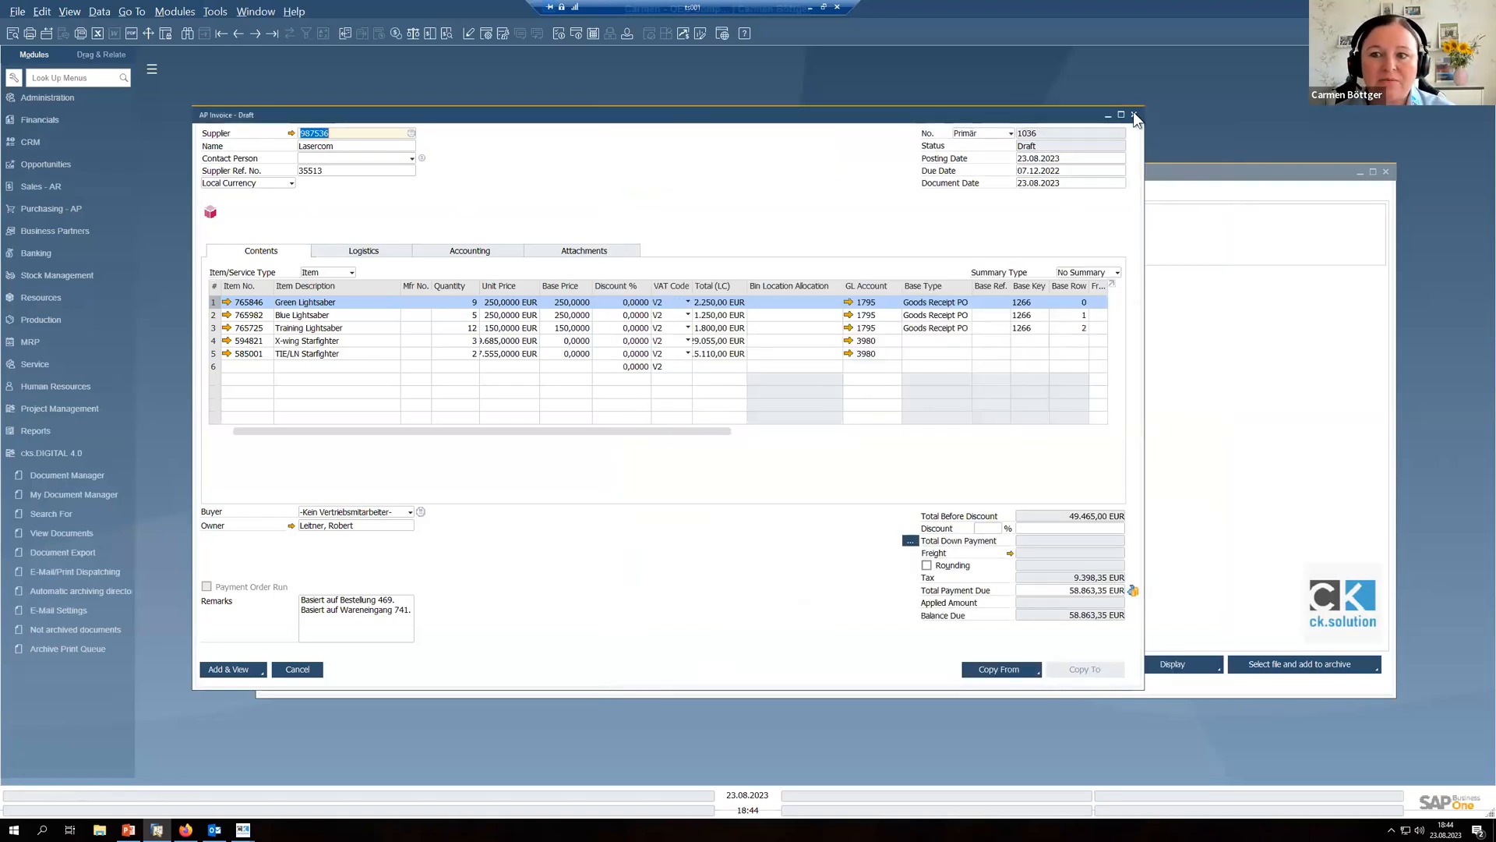
{"action": "left_click", "coordinate": [1134, 116]}
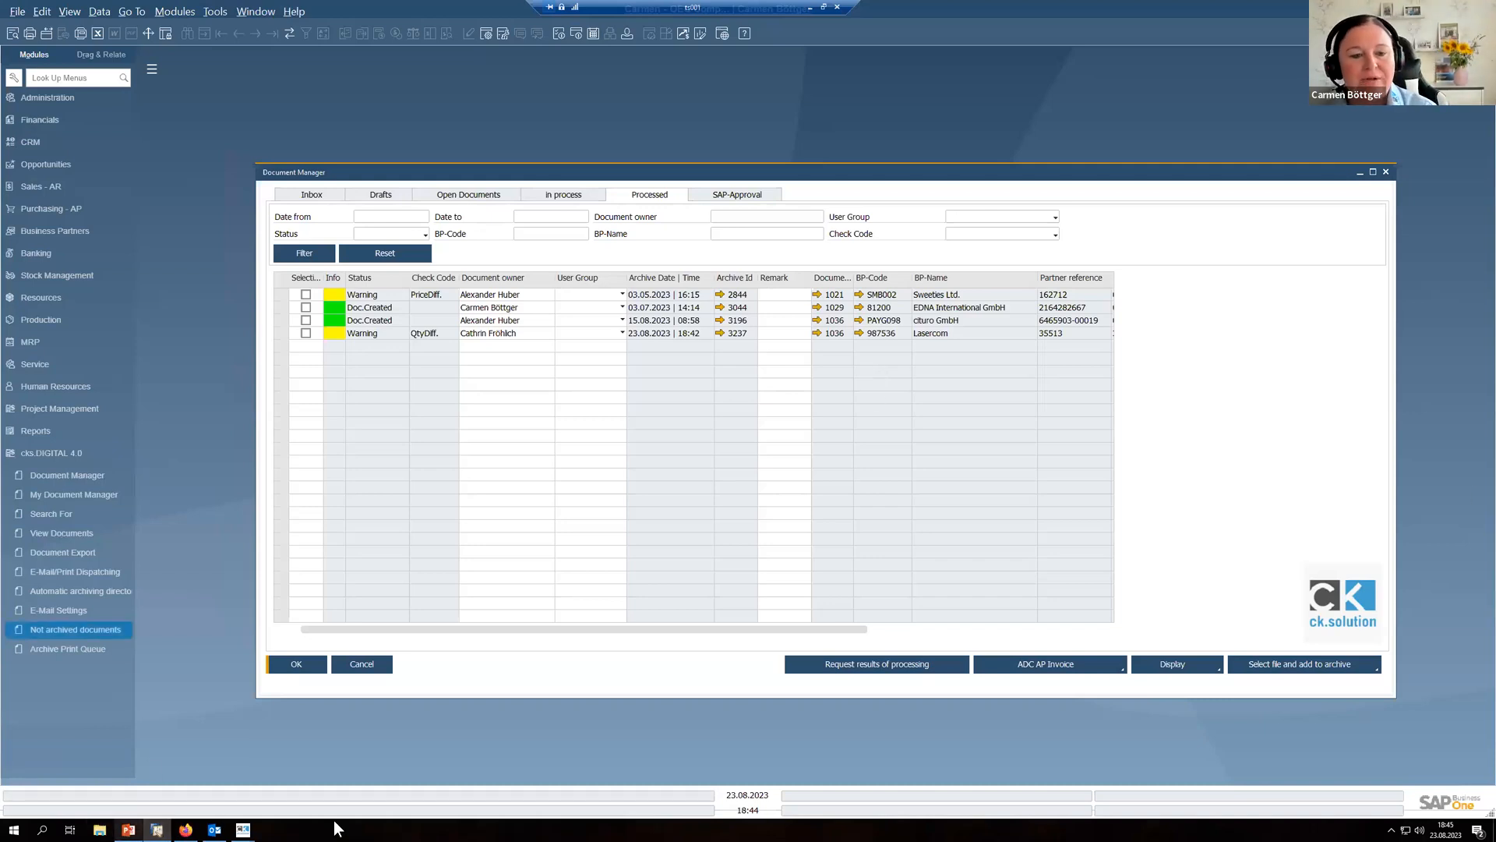
Step: Switch to PowerPoint and show the Document Receipt slide
{"action": "left_click", "coordinate": [129, 829]}
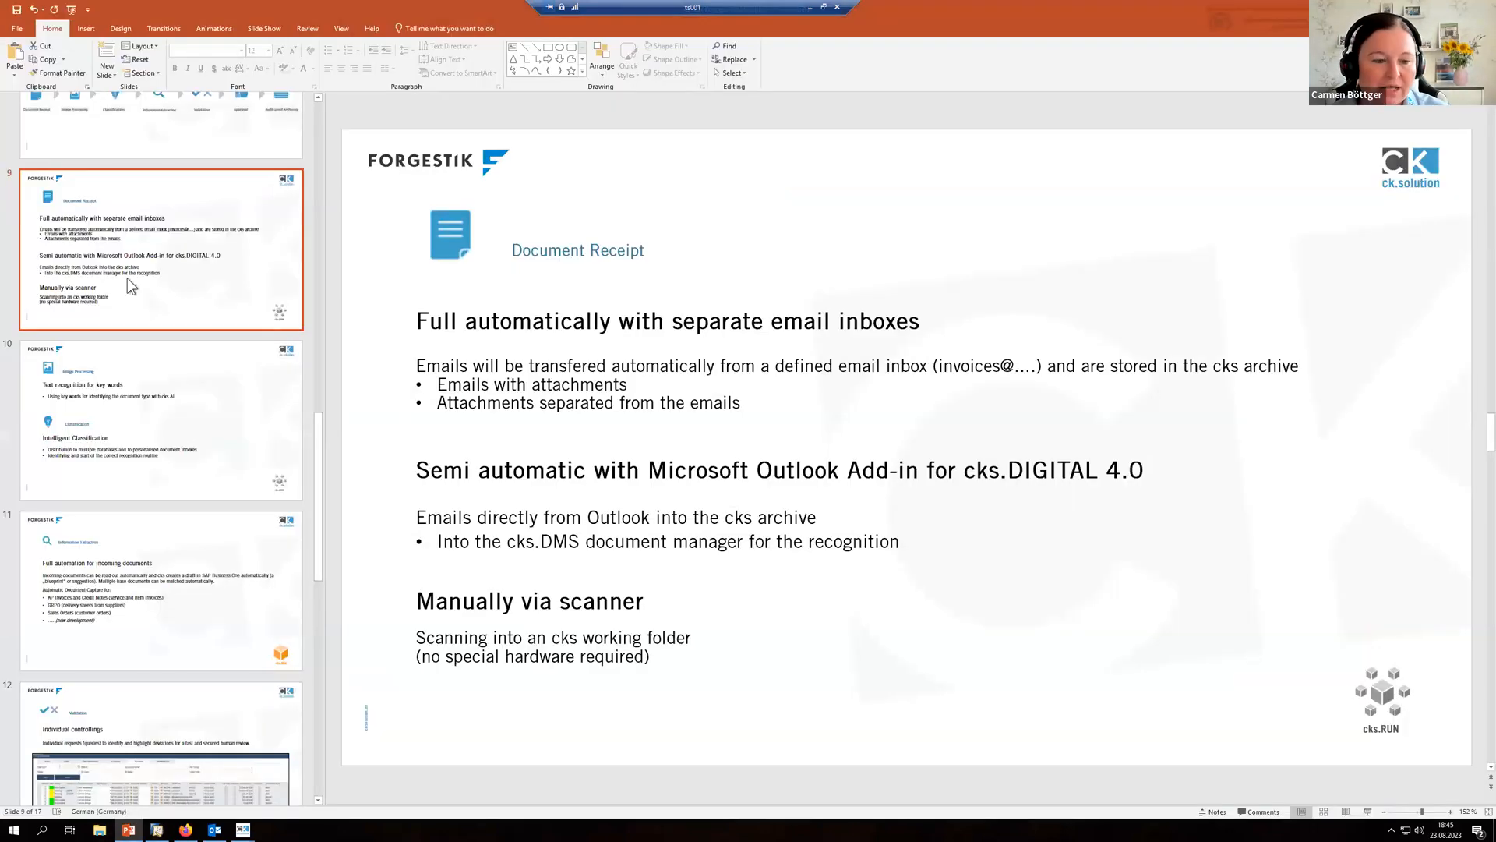
{"action": "left_click", "coordinate": [141, 245]}
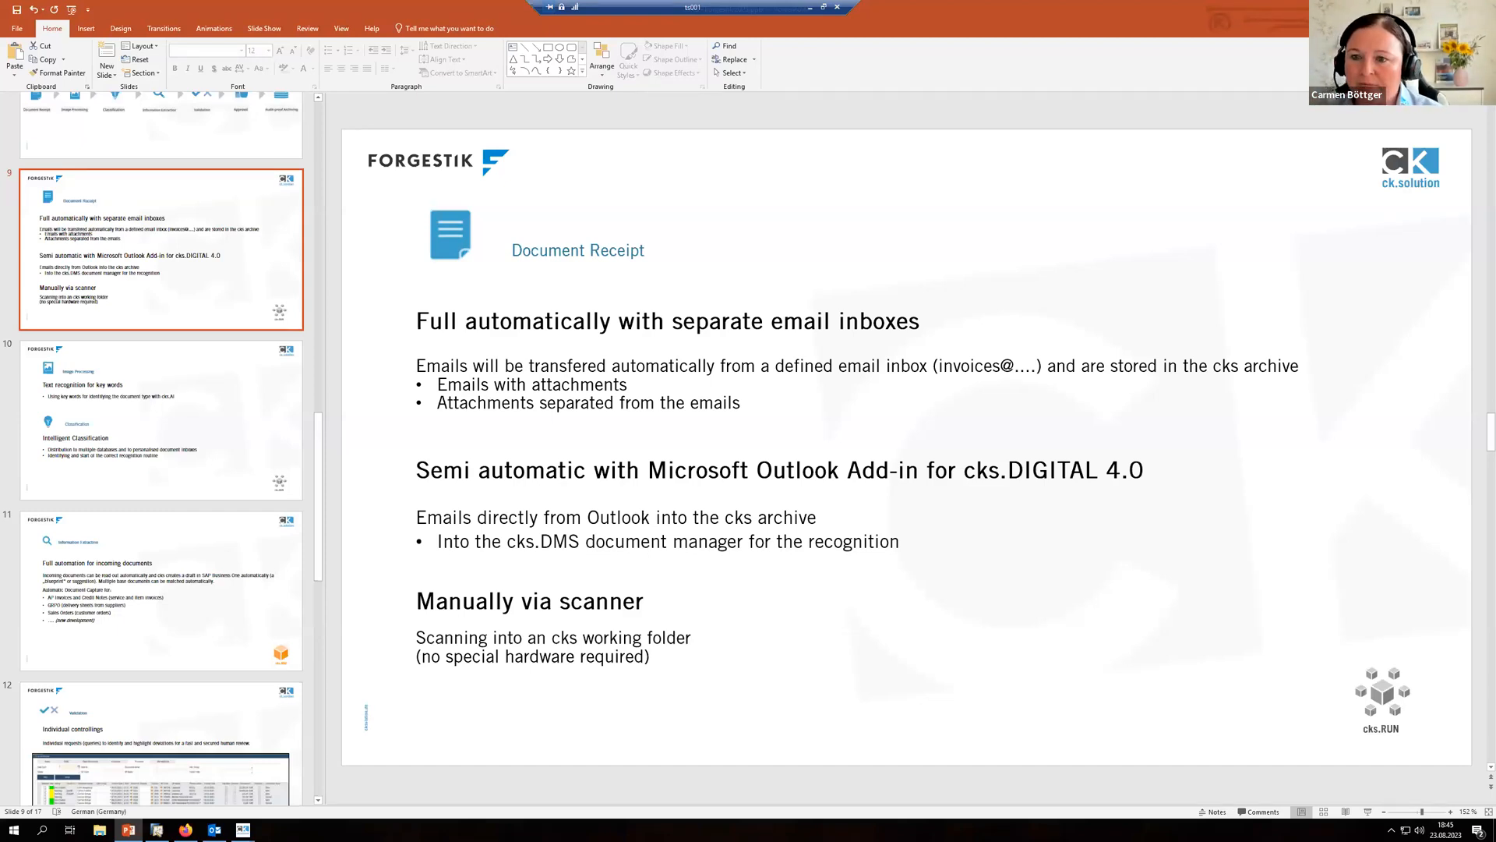
Step: Submit the desktop file Service invoice.pdf to the personal cks archive folder and preview its new inbox entry in SAP Business One
{"action": "key", "text": "alt+Tab"}
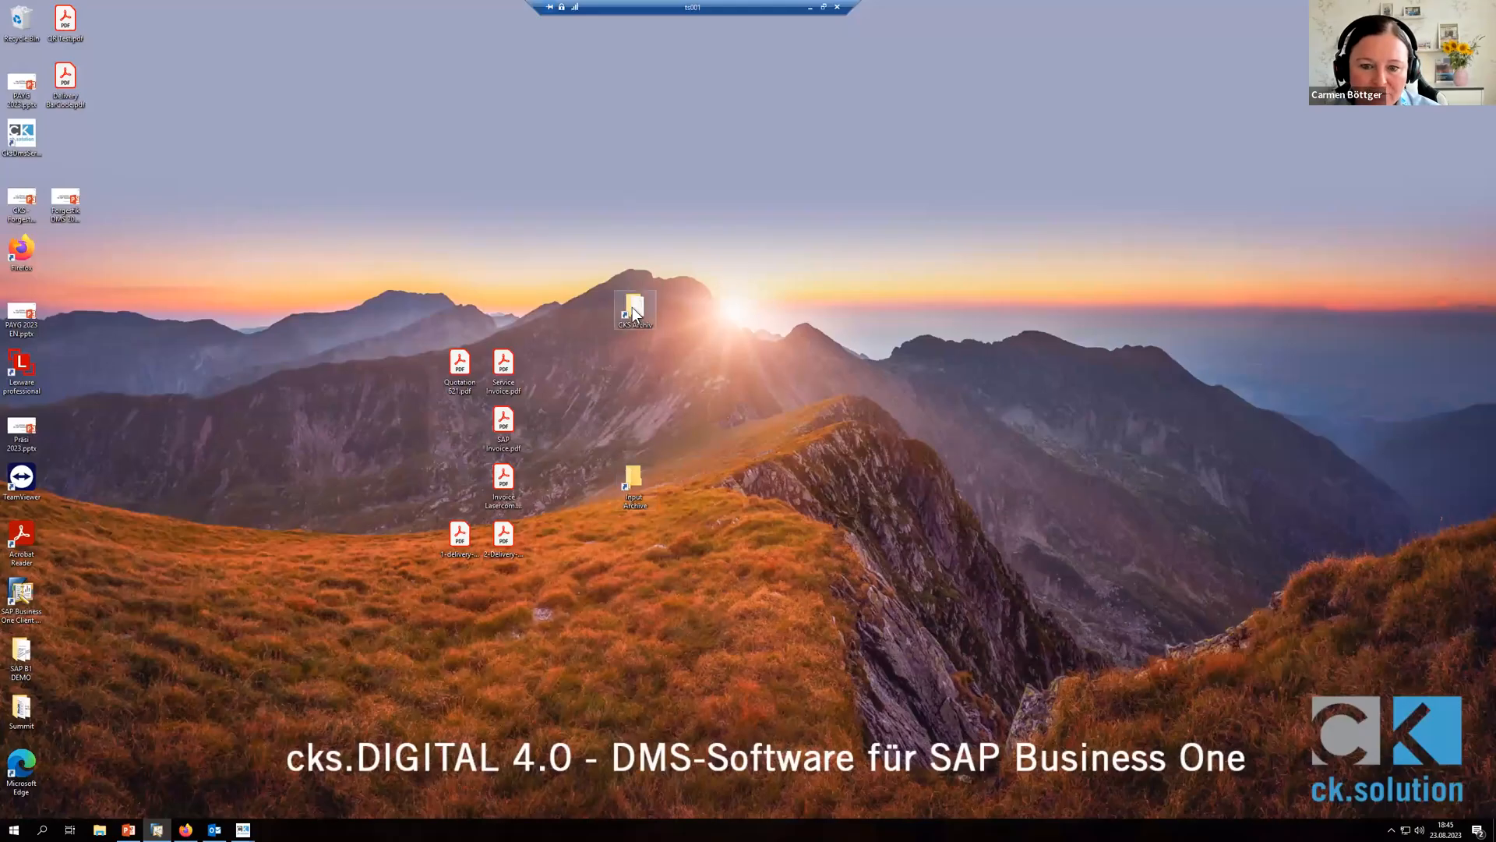
{"action": "double_click", "coordinate": [635, 312]}
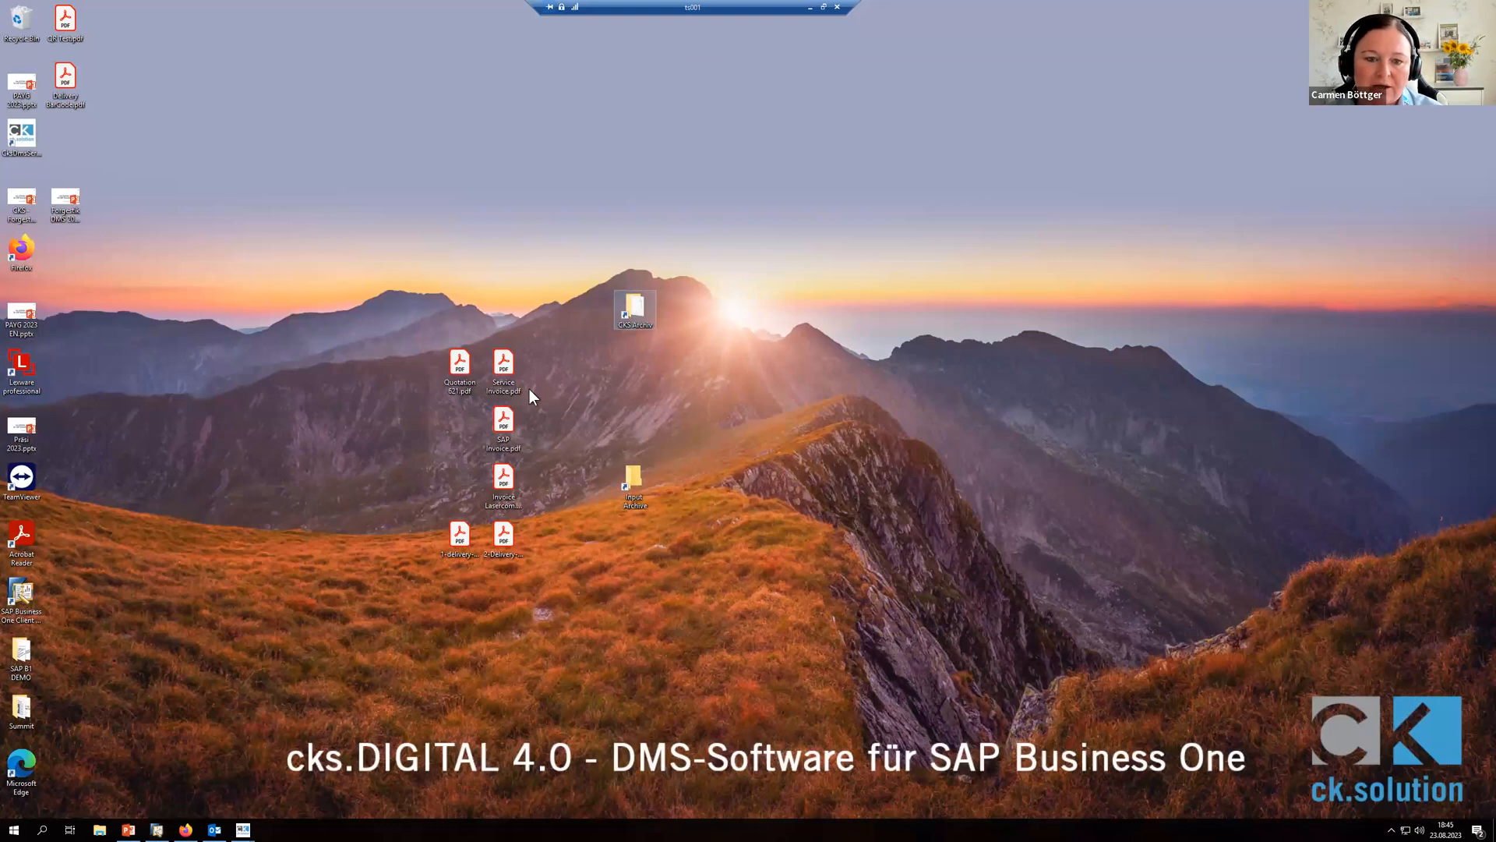
{"action": "left_click_drag", "start_coordinate": [497, 371], "coordinate": [635, 316]}
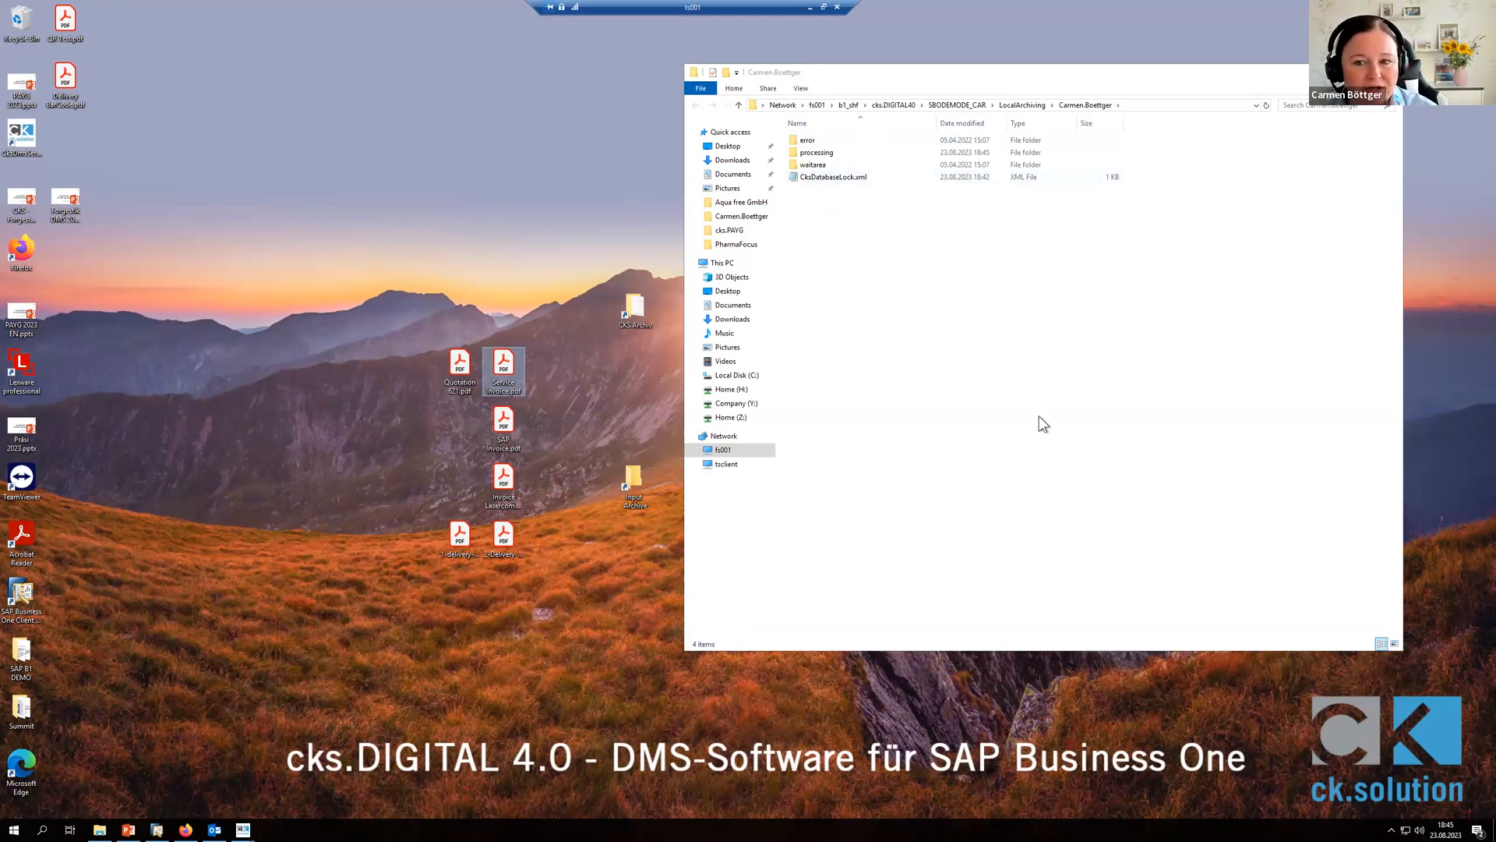
{"action": "left_click", "coordinate": [156, 829]}
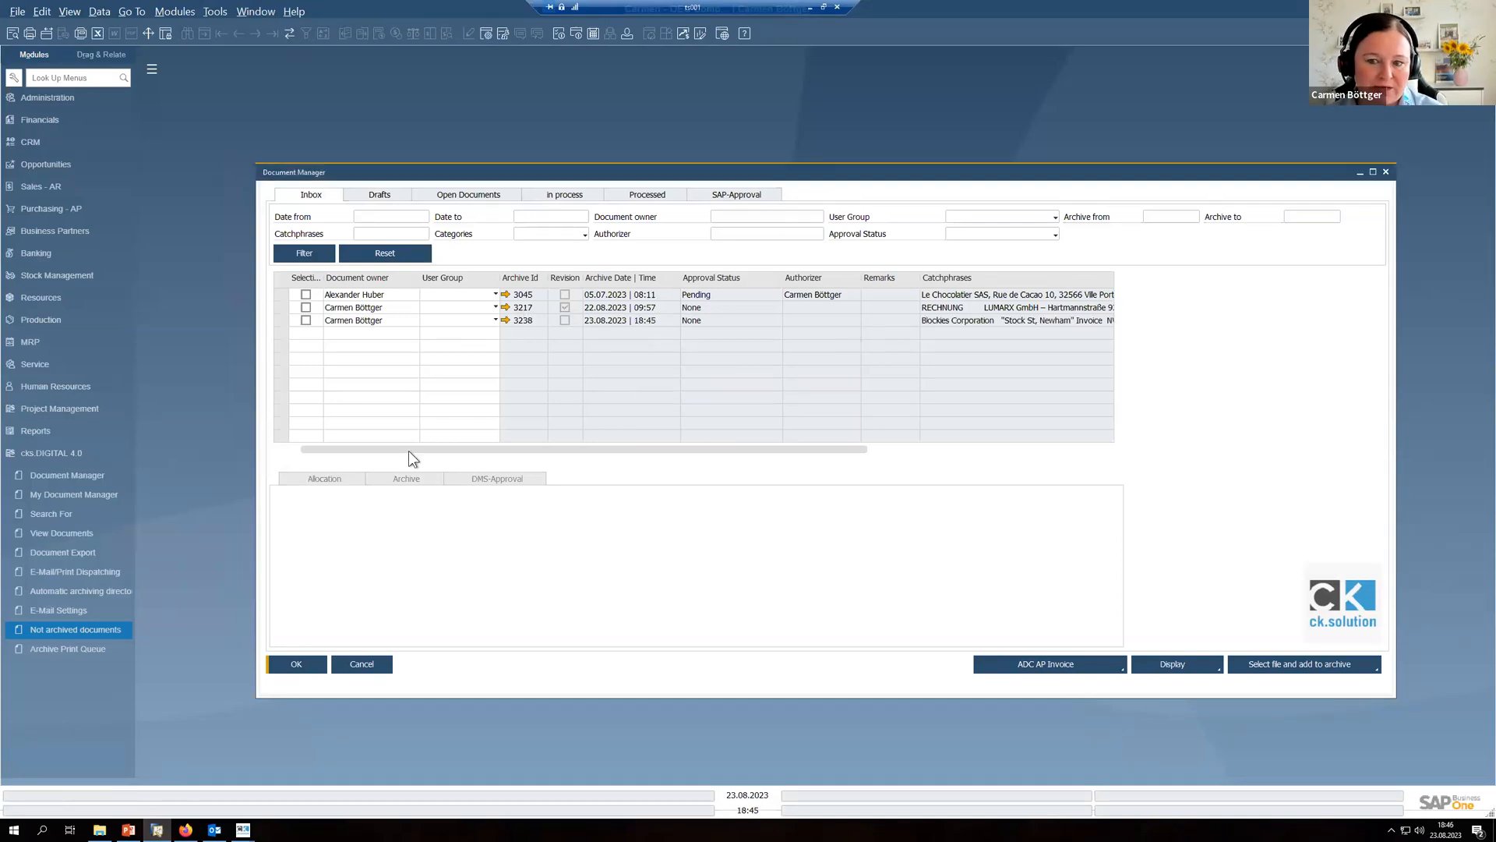
{"action": "left_click", "coordinate": [281, 320]}
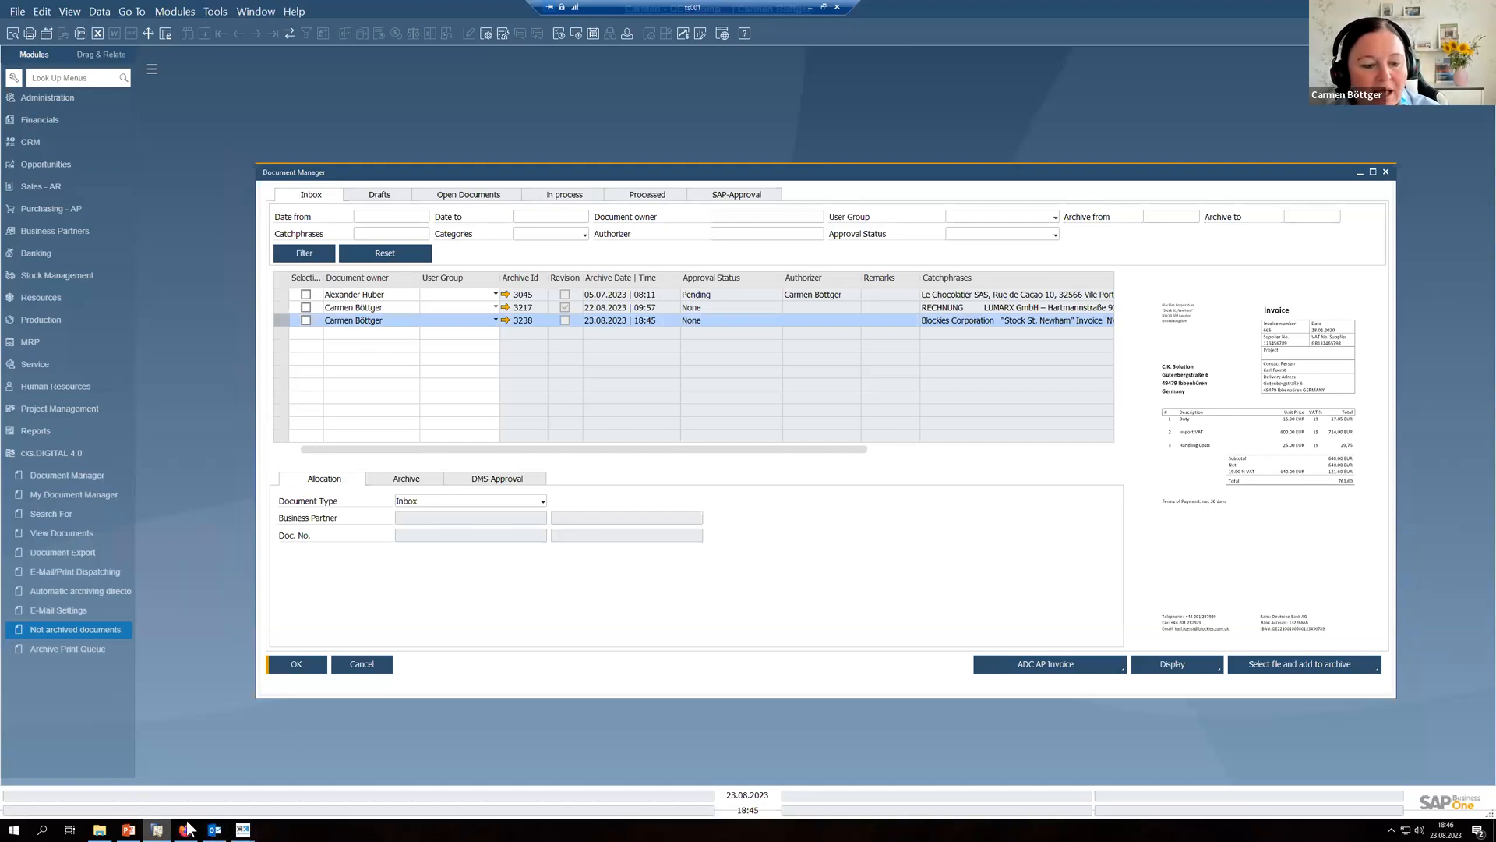
Step: Switch to Outlook and archive the "Sweeties Invoice 22082023" email in the first listed OEC Computers Deutschland inbox
{"action": "left_click", "coordinate": [216, 830]}
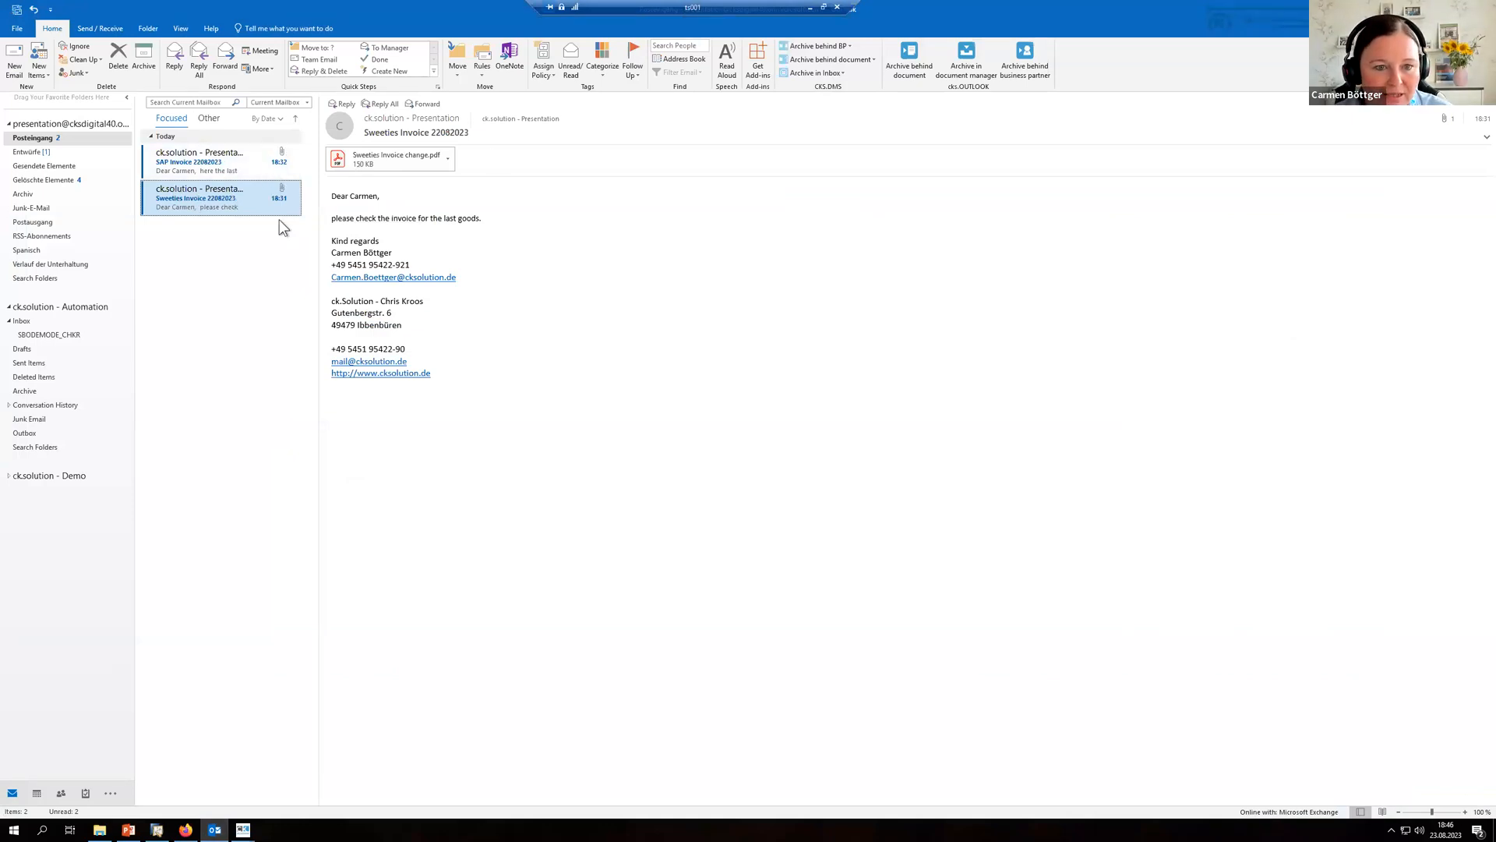
{"action": "left_click", "coordinate": [841, 73]}
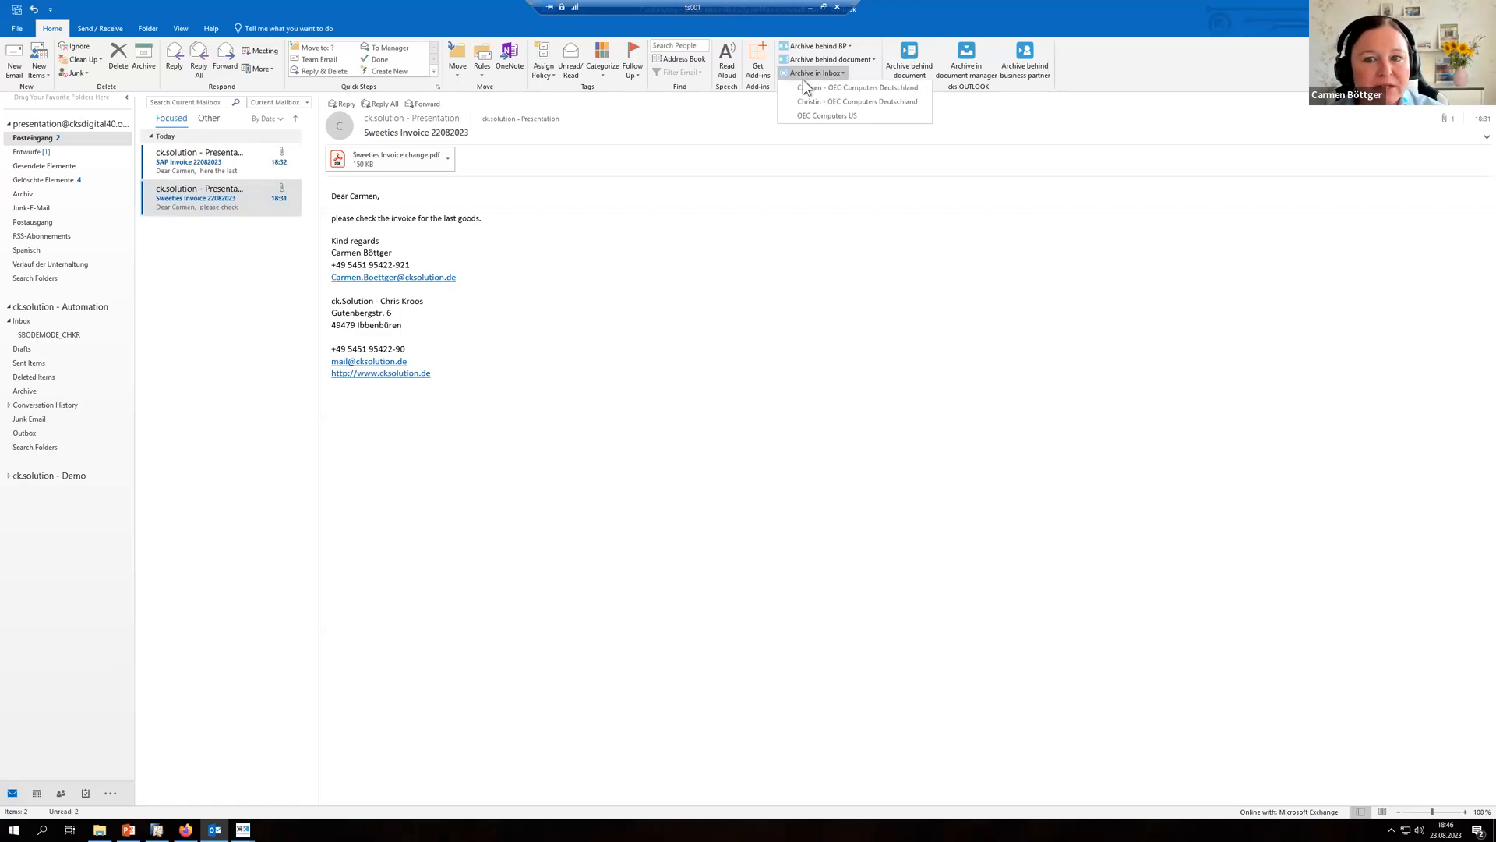
{"action": "left_click", "coordinate": [881, 88]}
{"action": "left_click", "coordinate": [204, 200]}
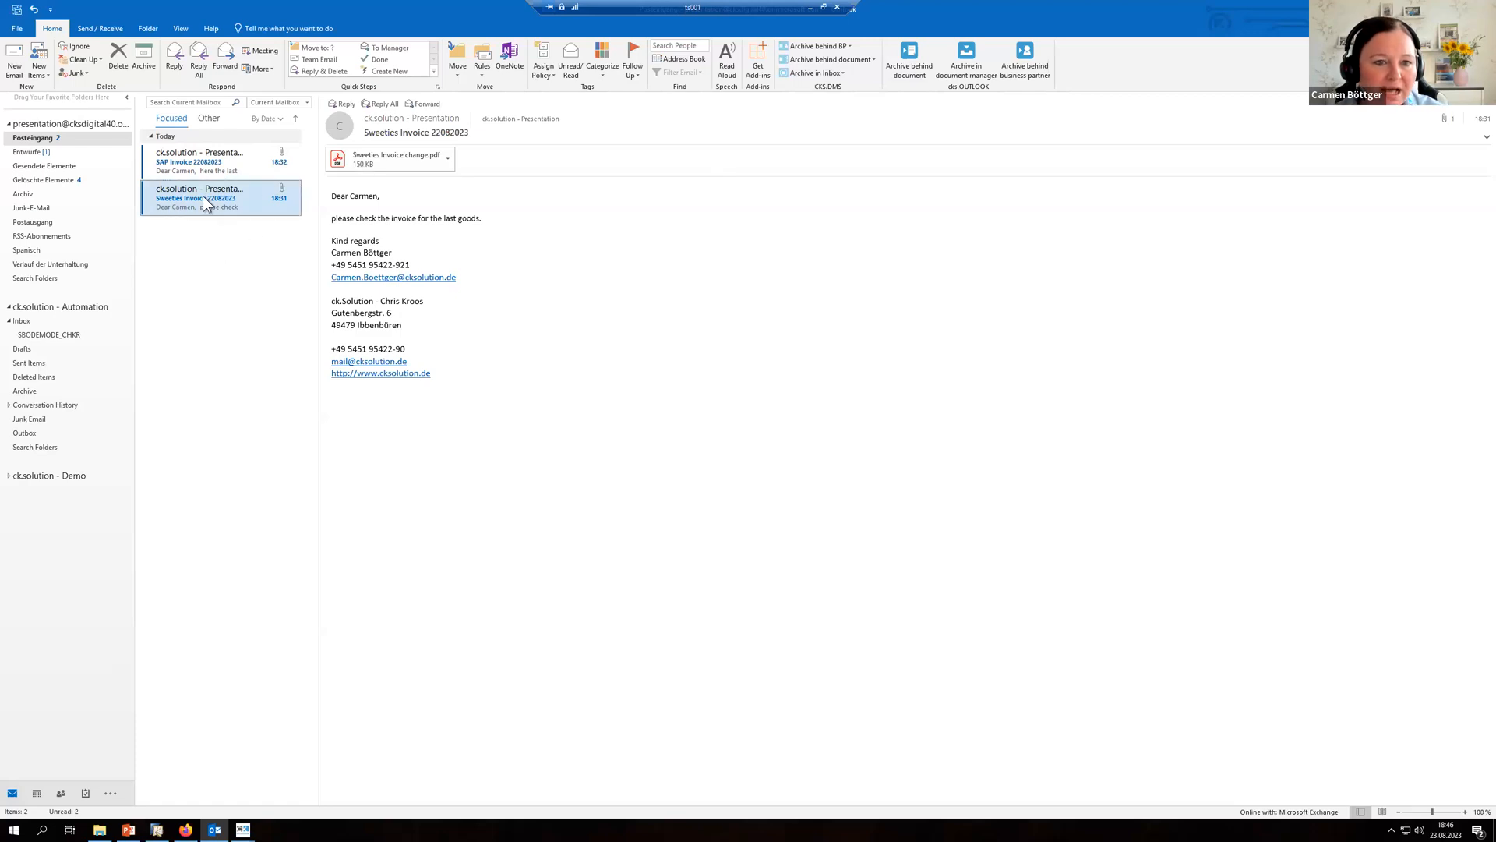
Step: View the attachment Sweeties Invoice change.pdf and check the archived email in the SAP Business One Document Manager inbox
{"action": "double_click", "coordinate": [385, 175]}
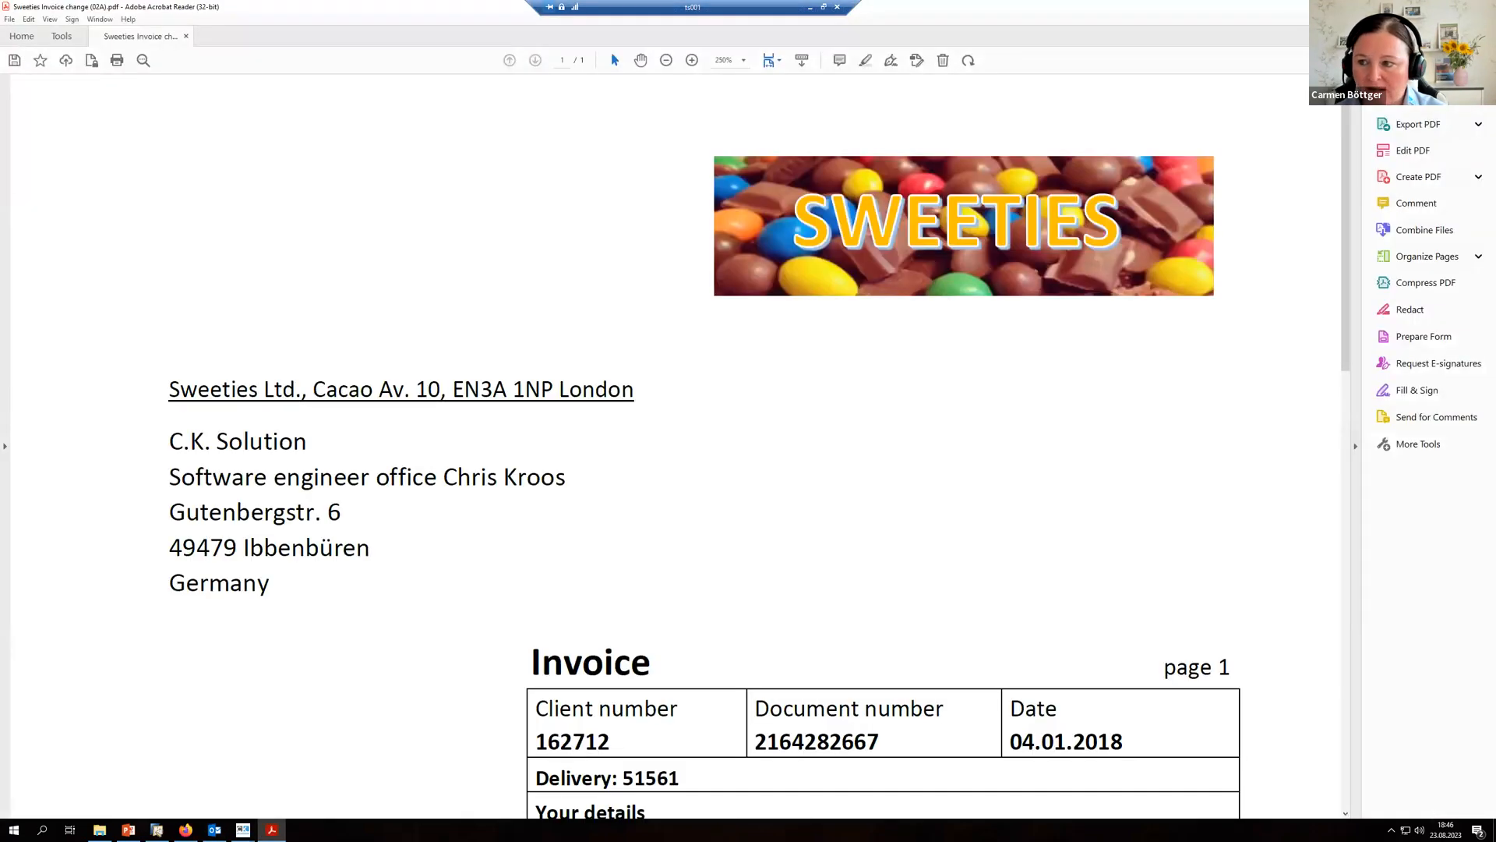
{"action": "key", "text": "alt+F4"}
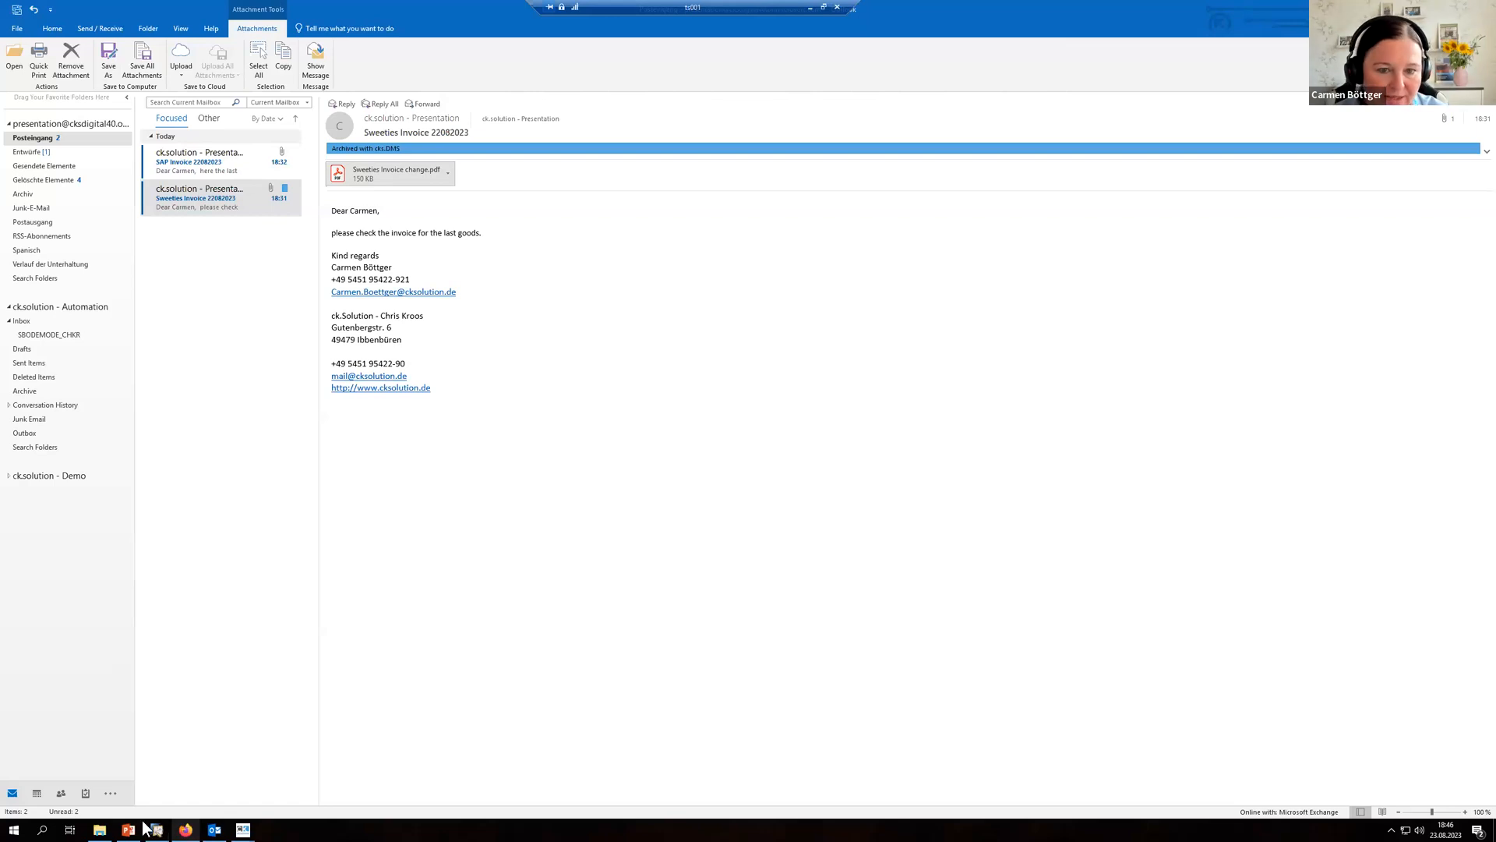
{"action": "key", "text": "alt+Tab"}
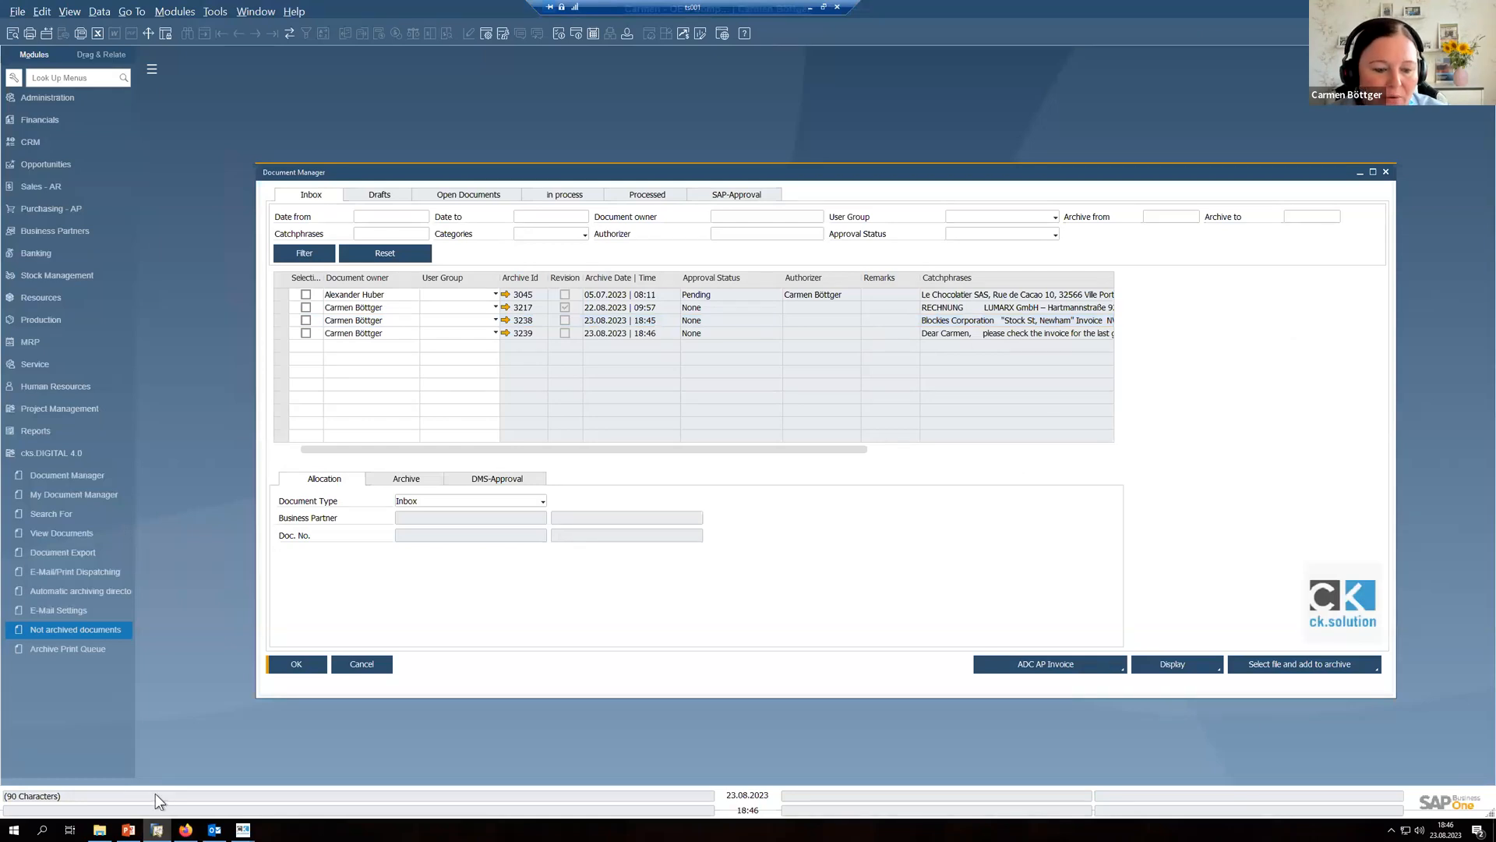
Step: Switch to Outlook and save the attachment SAP Invoice.pdf from the "SAP Invoice 22082023" email to the personal LocalArchiving folder
{"action": "left_click", "coordinate": [215, 828]}
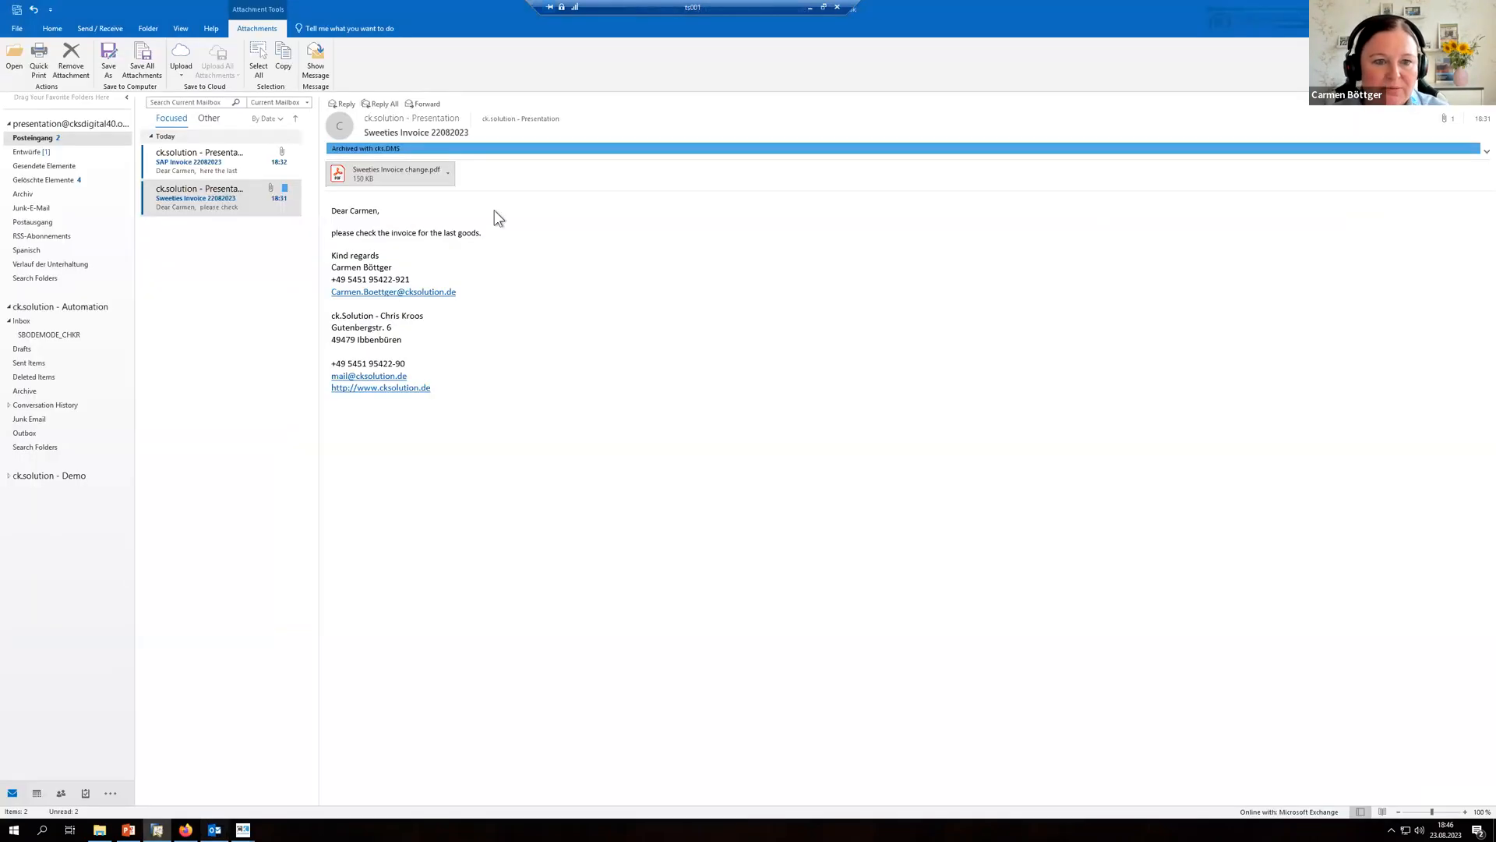
{"action": "left_click", "coordinate": [200, 167]}
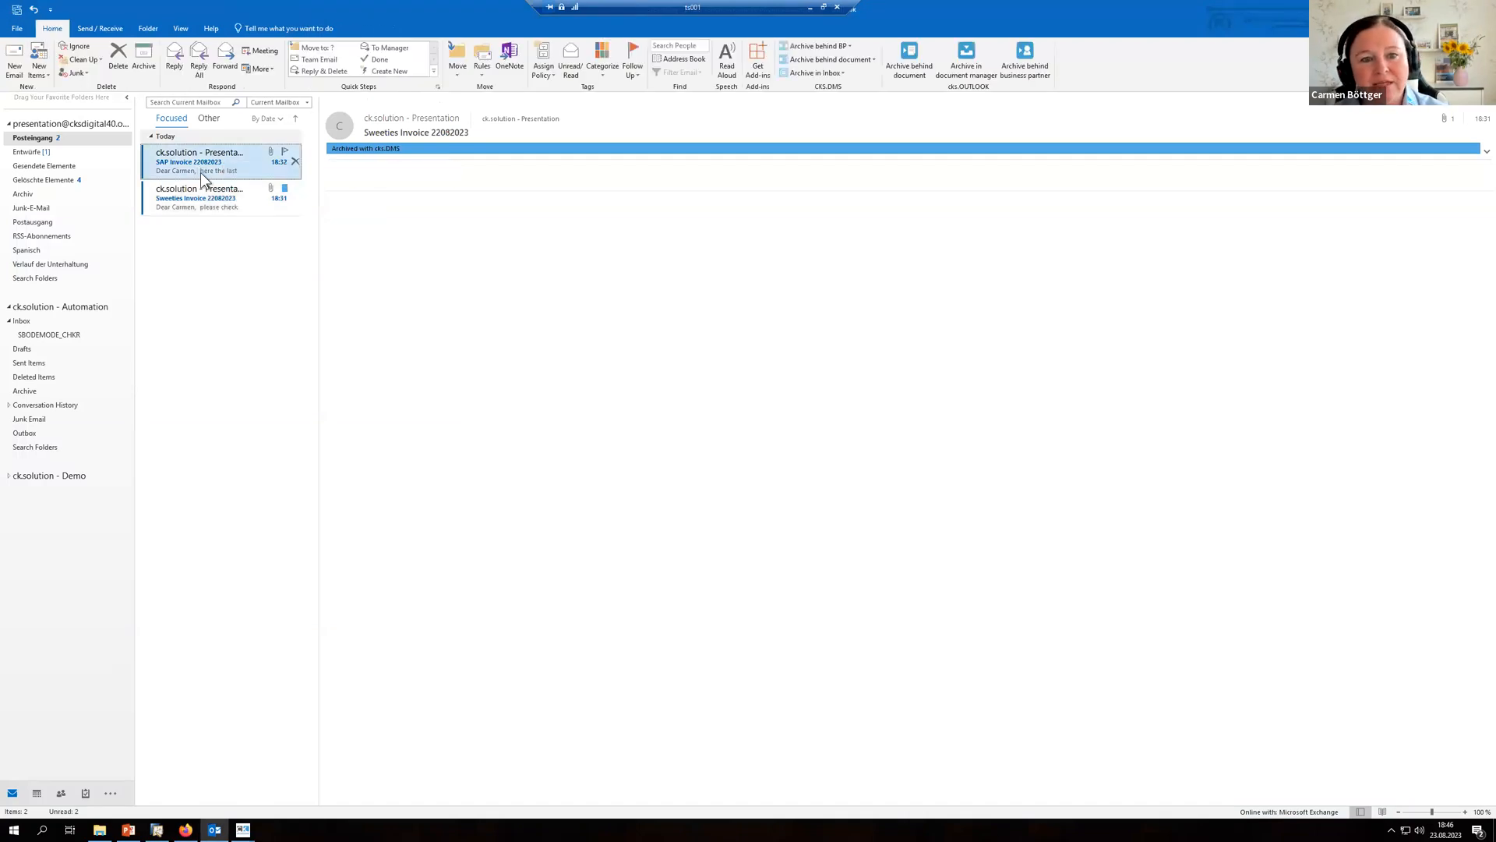
{"action": "right_click", "coordinate": [366, 156]}
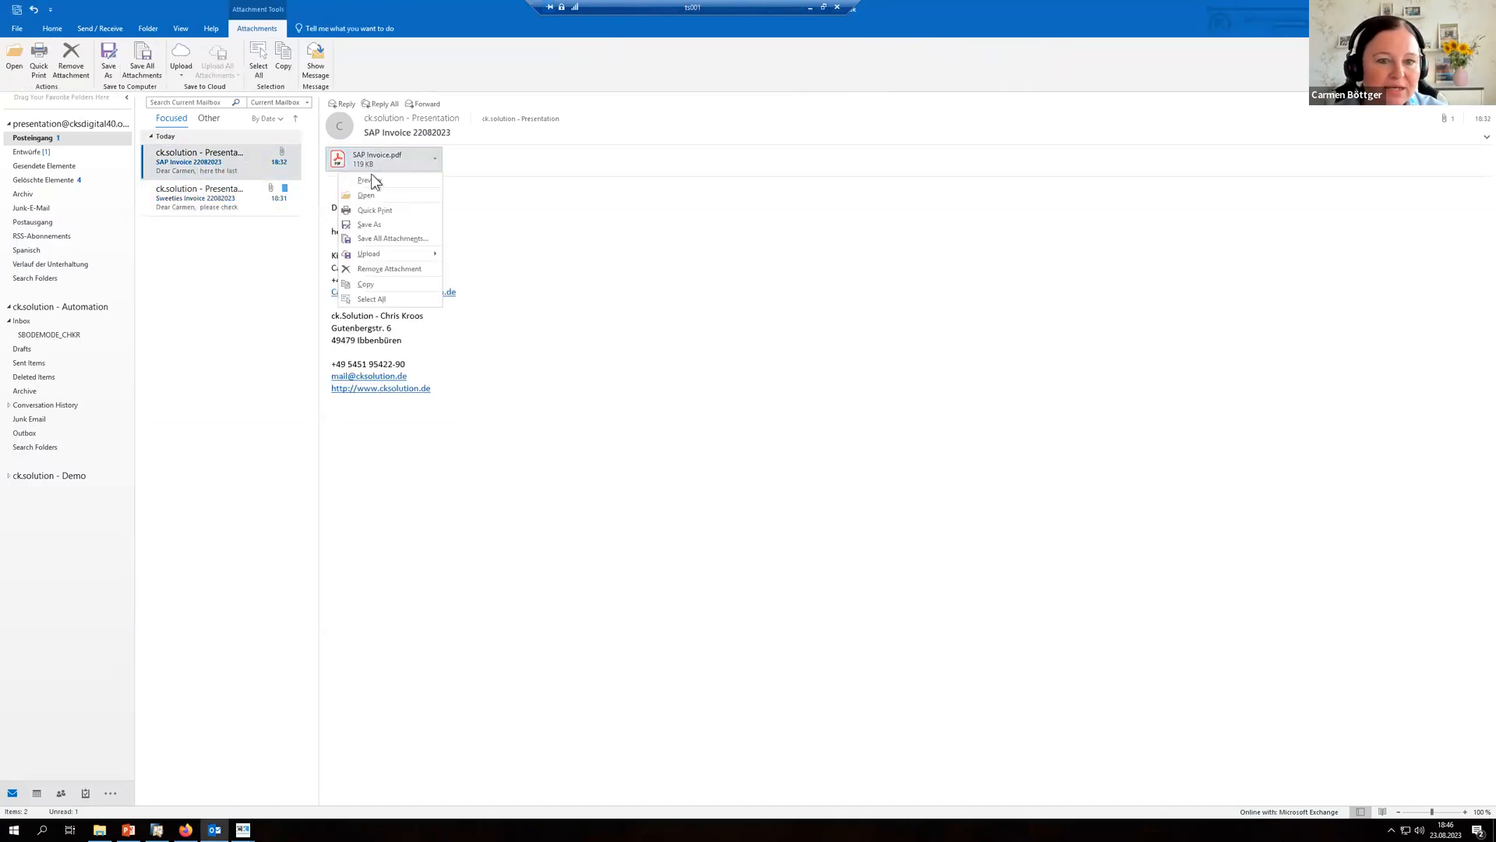
{"action": "left_click", "coordinate": [369, 225]}
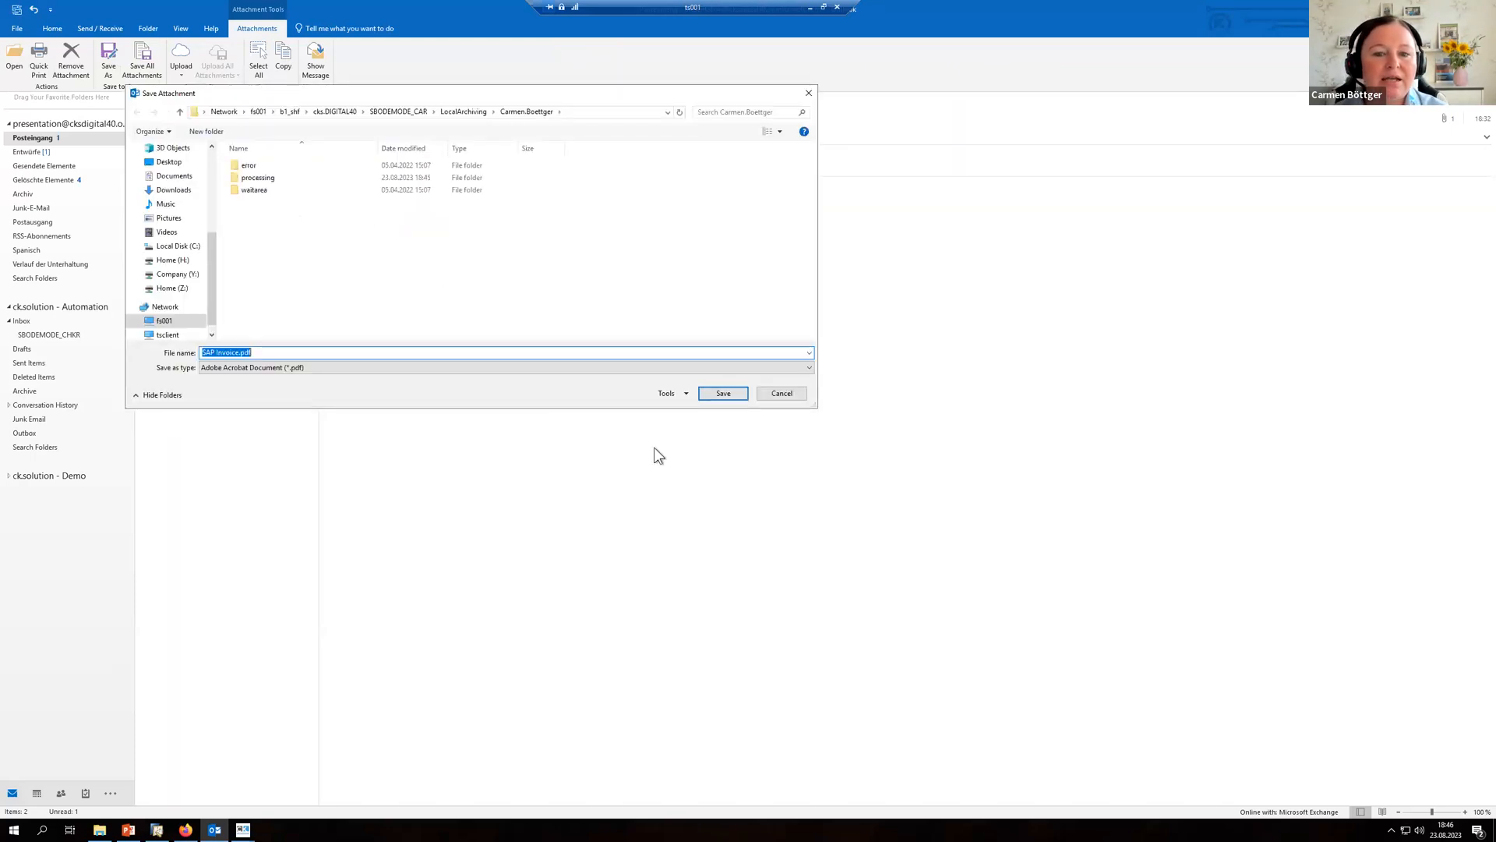
{"action": "left_click", "coordinate": [723, 394]}
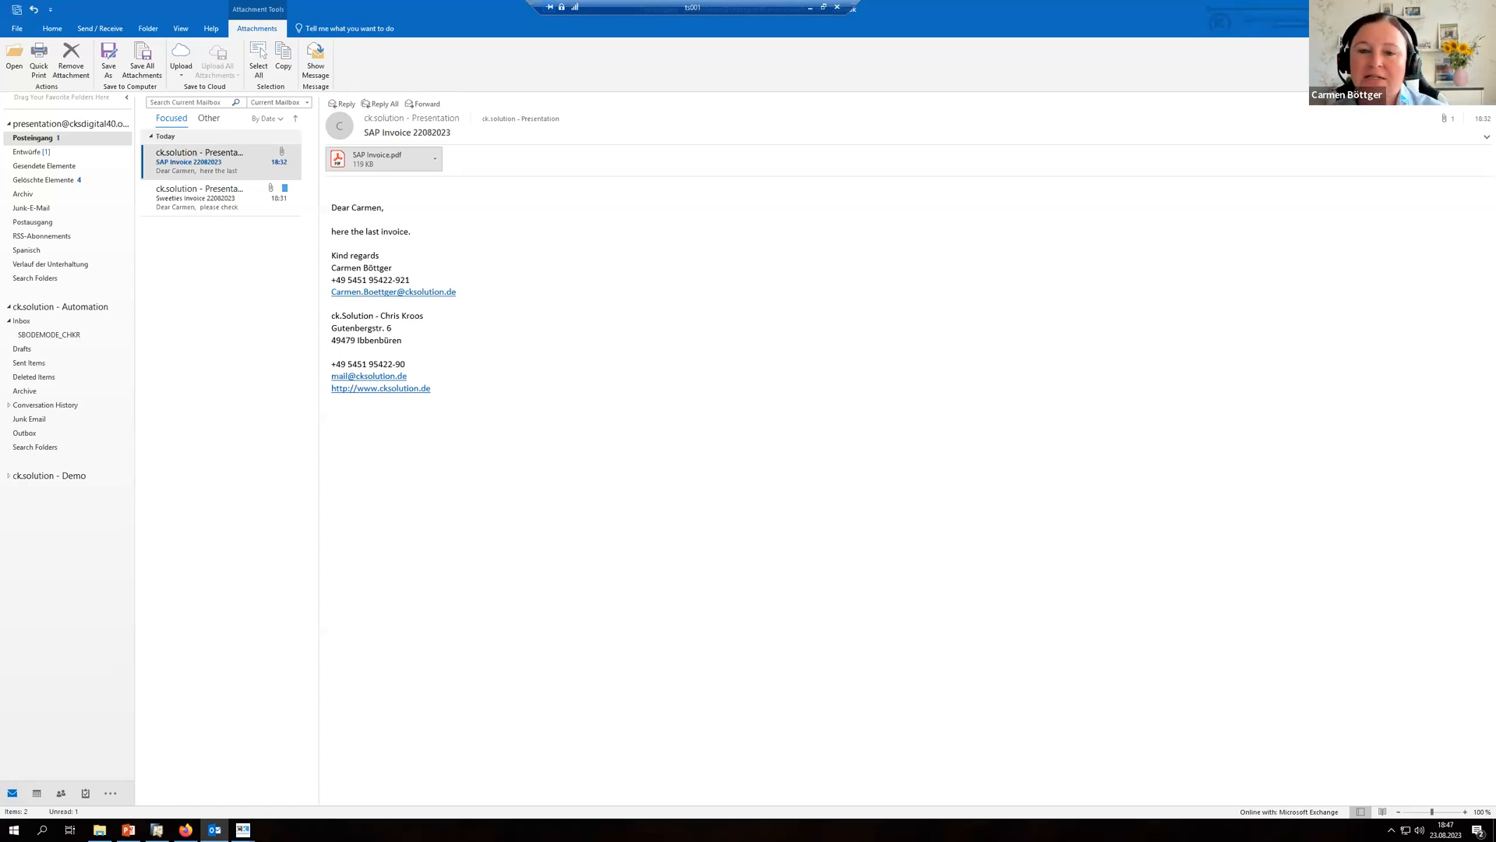
Step: Back in SAP Business One, refresh the inbox, submit documents 3238, 3239 and 3240 to ADC AP Invoice processing and view the documents in process
{"action": "left_click", "coordinate": [1406, 8]}
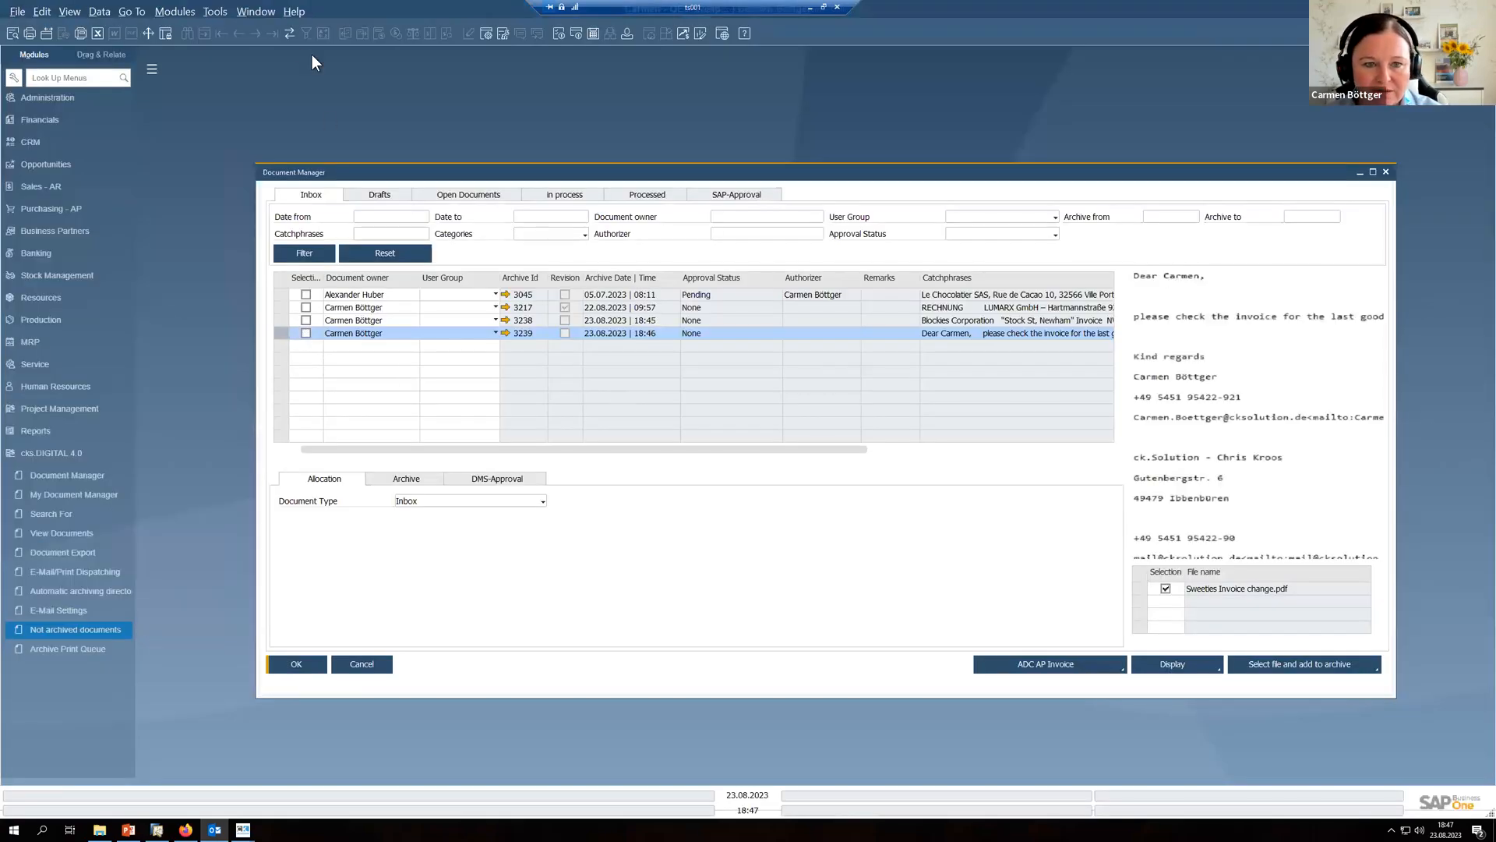
{"action": "left_click", "coordinate": [286, 33]}
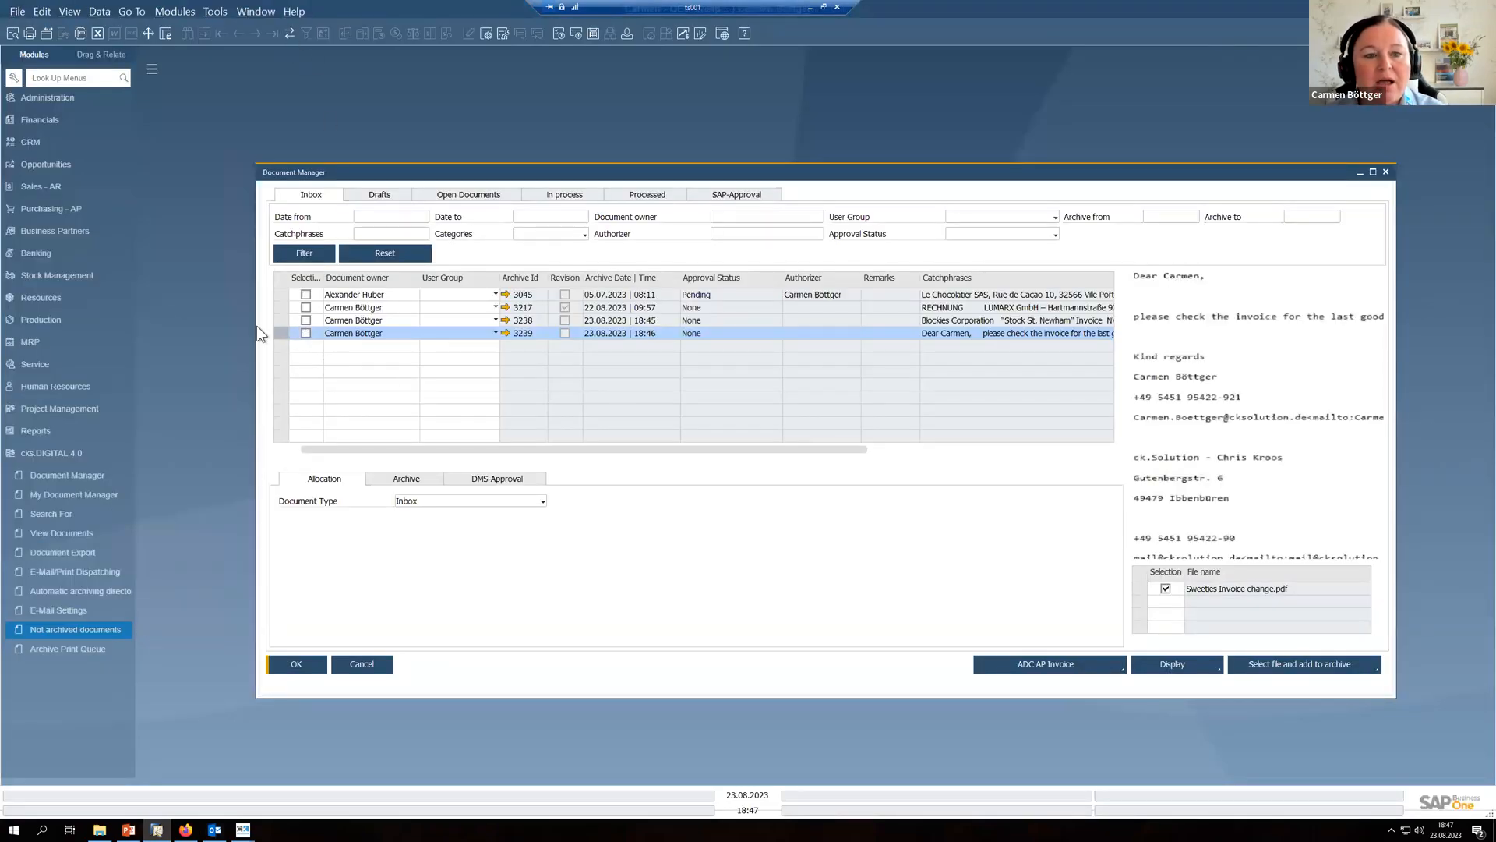
{"action": "left_click", "coordinate": [306, 321]}
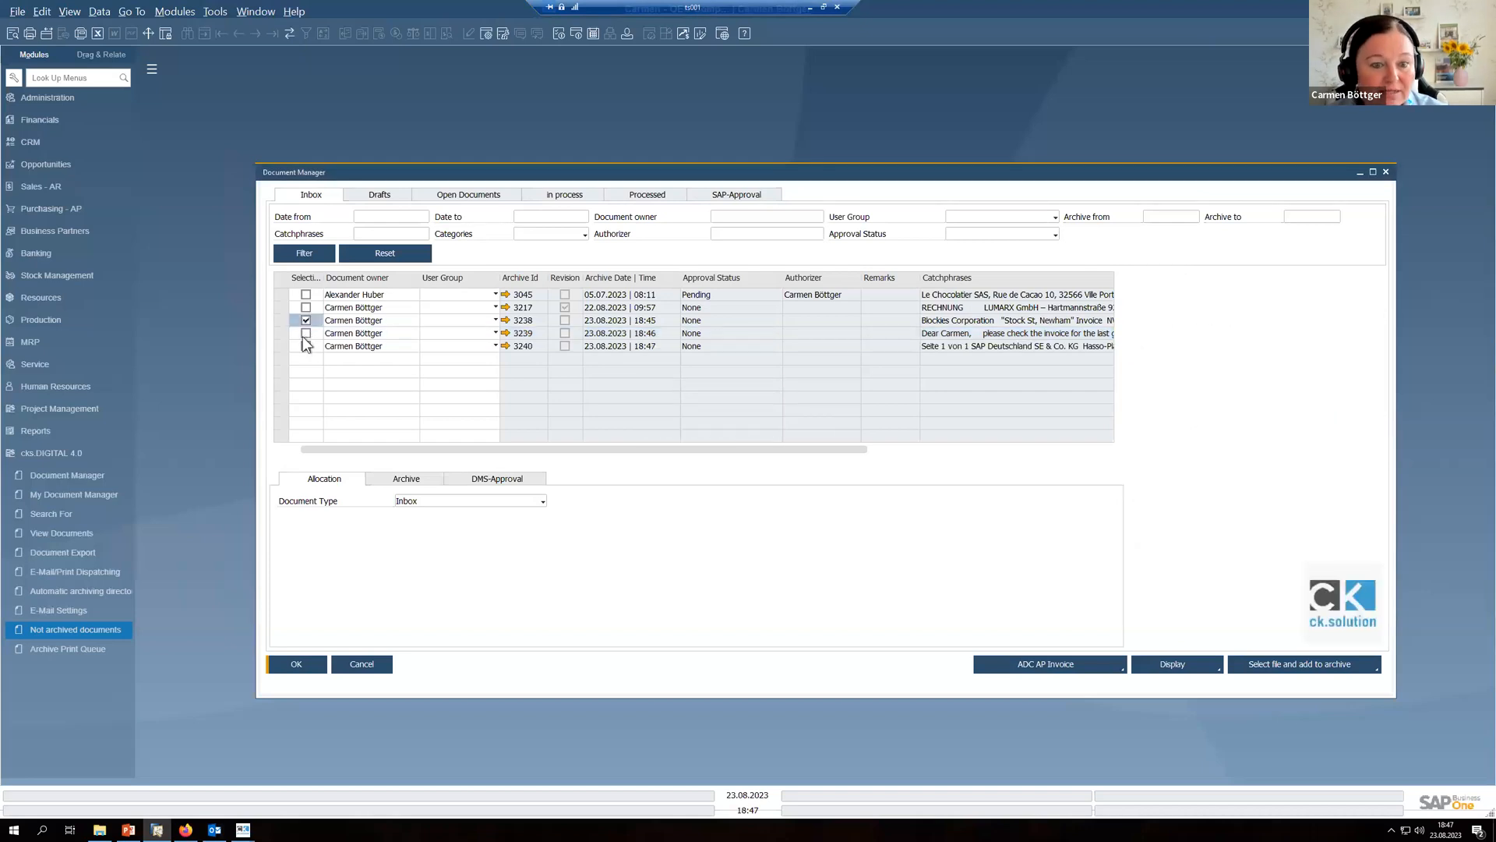
{"action": "left_click", "coordinate": [306, 333]}
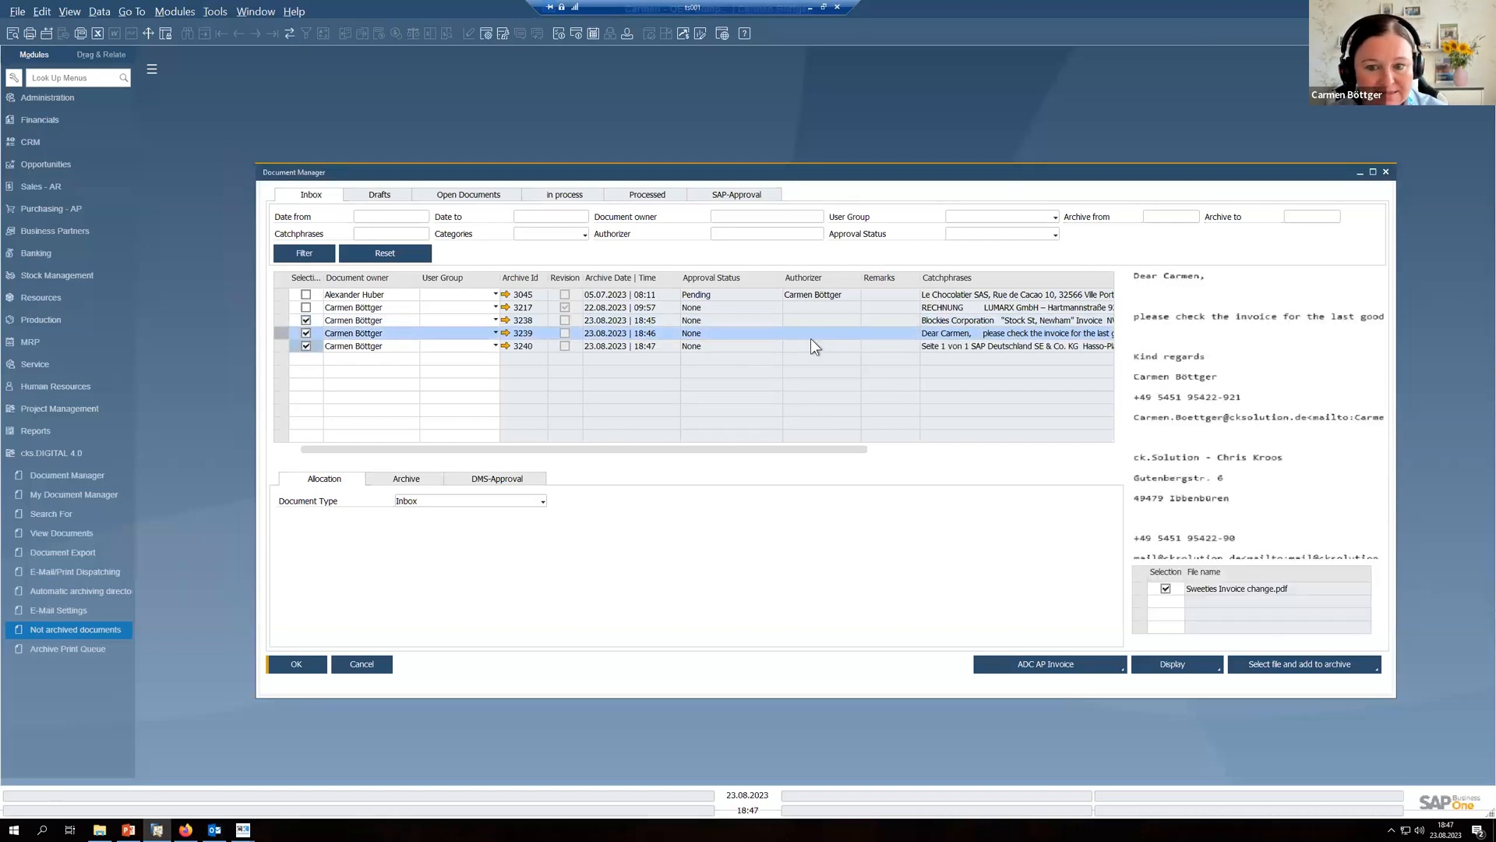
{"action": "left_click", "coordinate": [307, 346]}
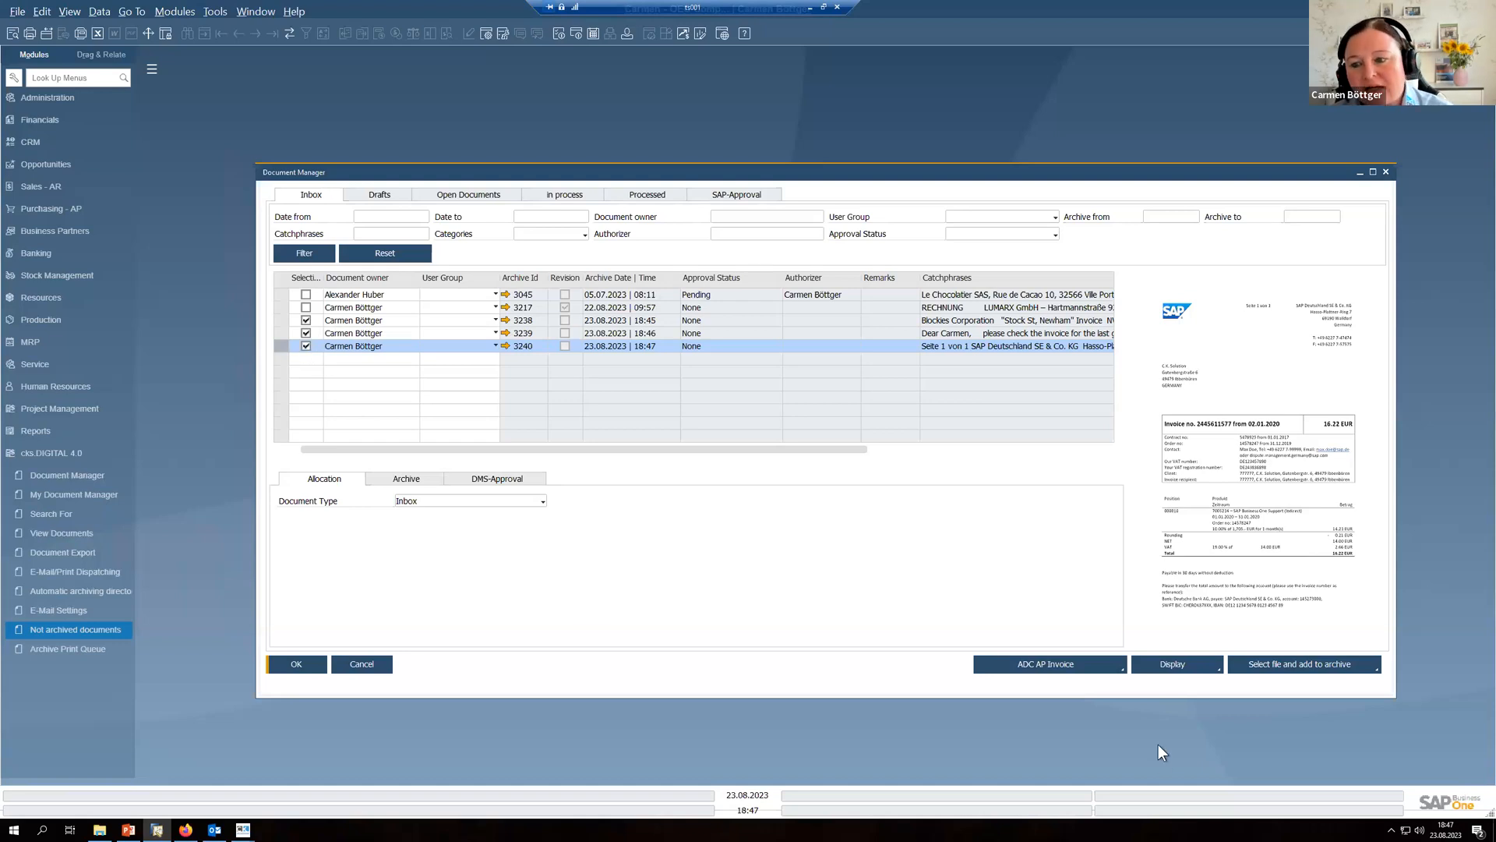
{"action": "left_click", "coordinate": [1030, 662]}
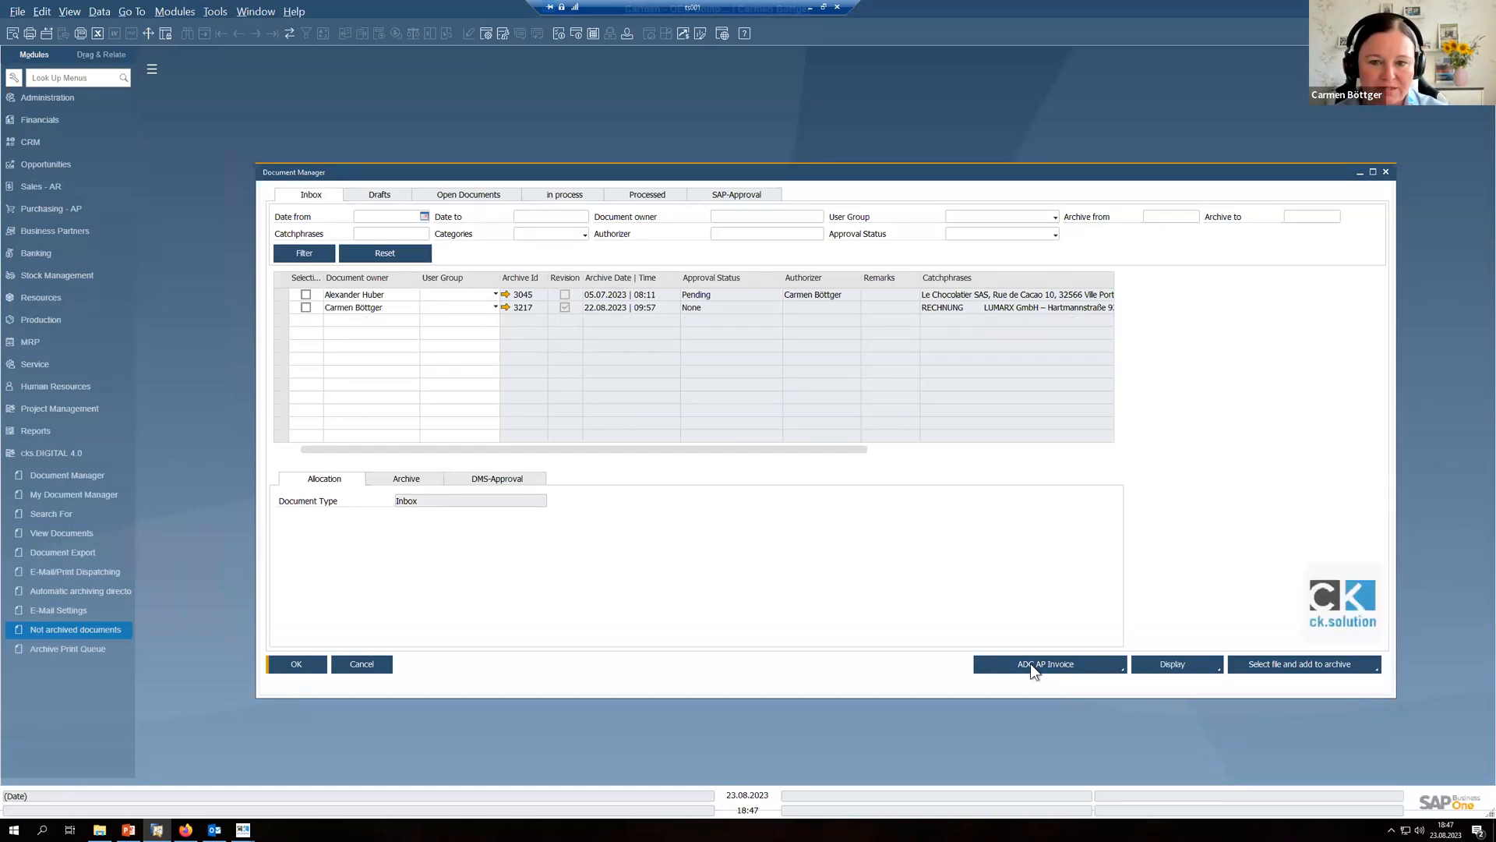
{"action": "left_click", "coordinate": [567, 199]}
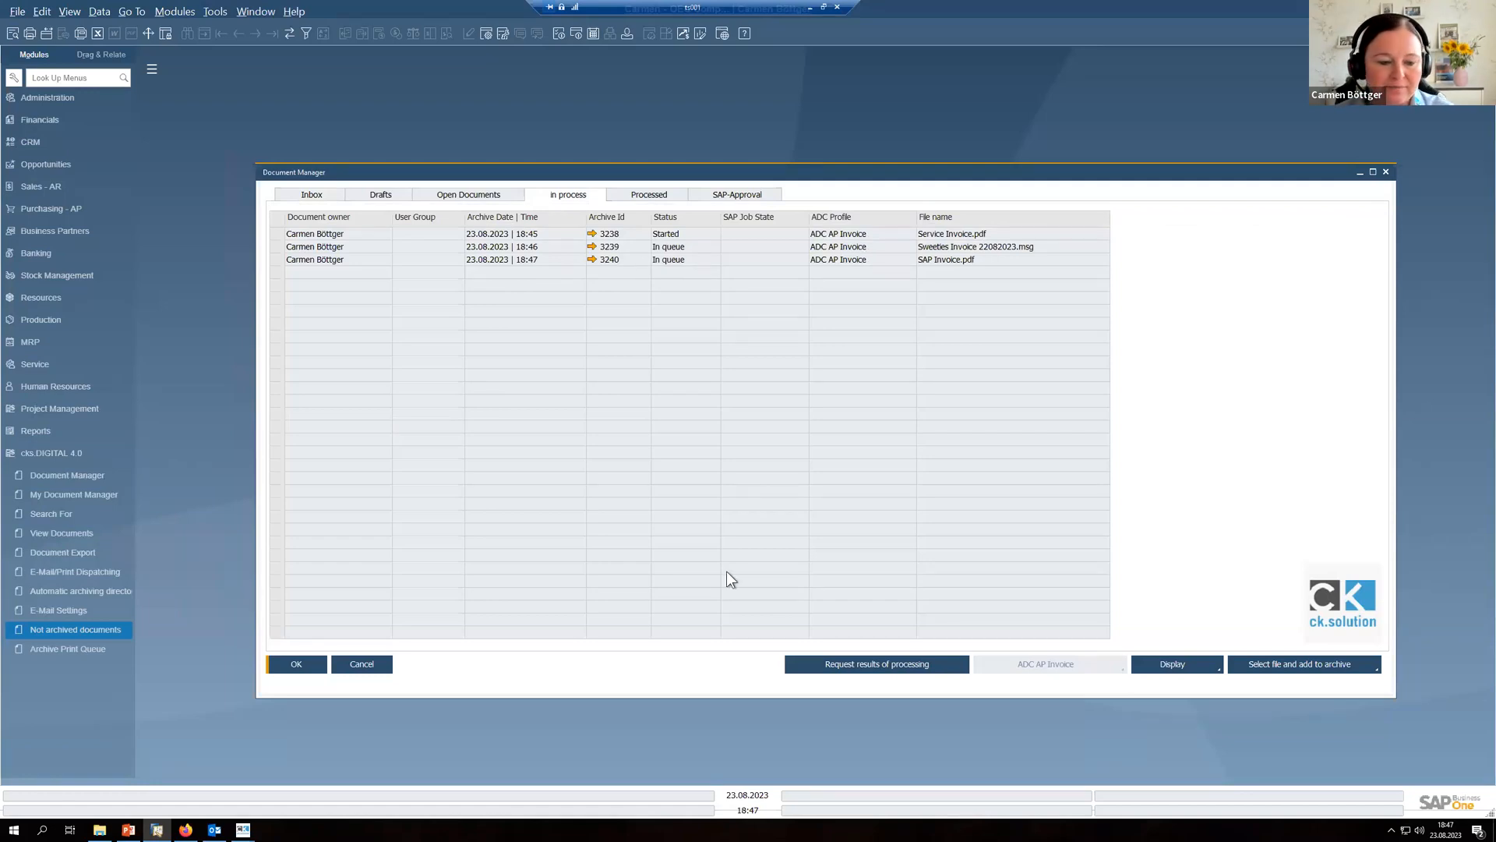
Step: Switch to Firefox and open the cks.ADC chapter of the user manual in the consulting area of the ck.solution website
{"action": "left_click", "coordinate": [186, 829]}
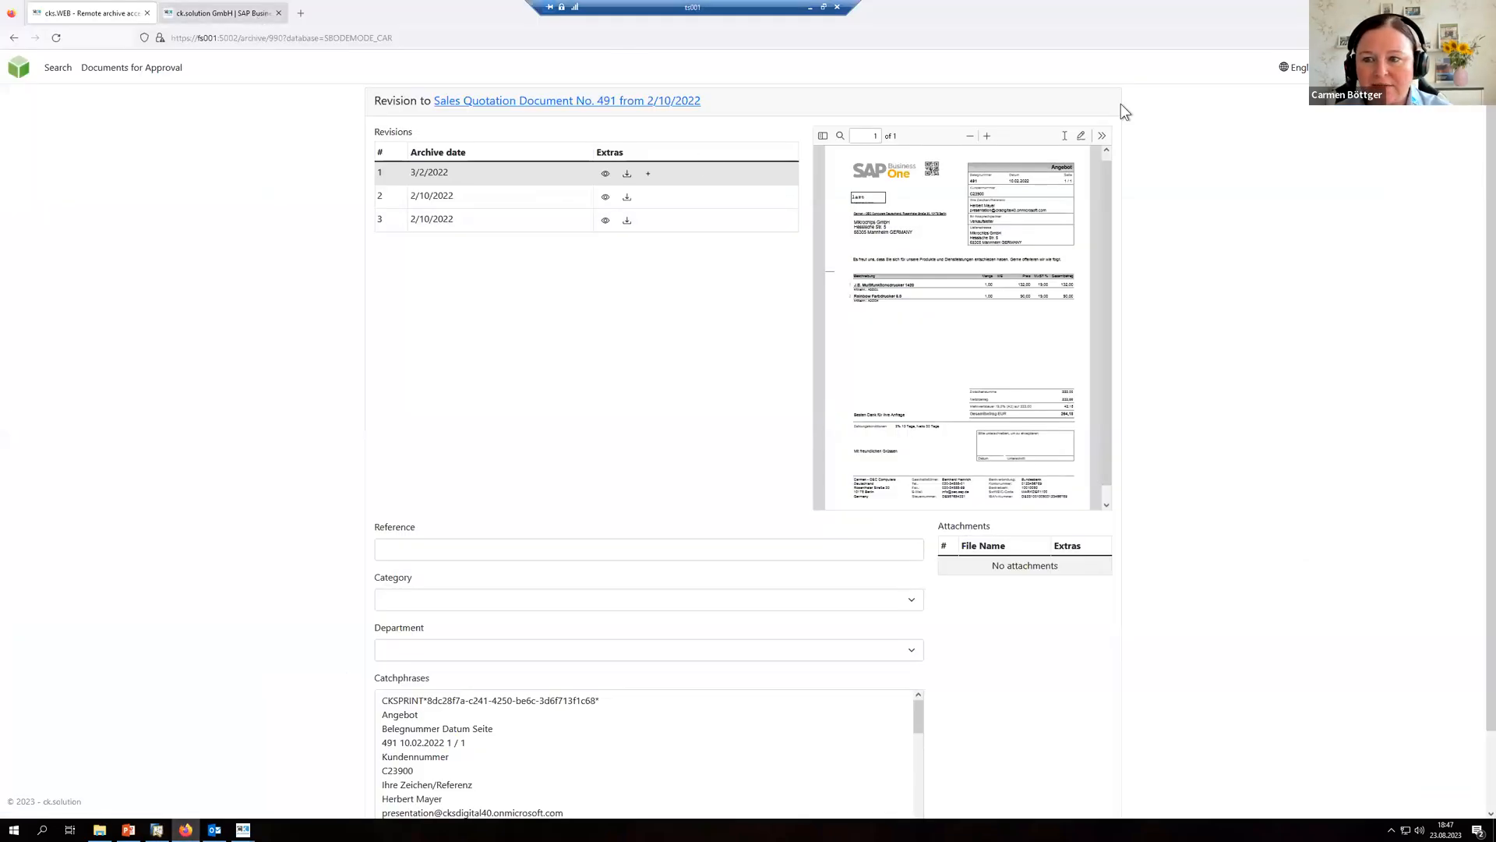
{"action": "key", "text": "ctrl+Tab"}
{"action": "left_click", "coordinate": [1070, 67]}
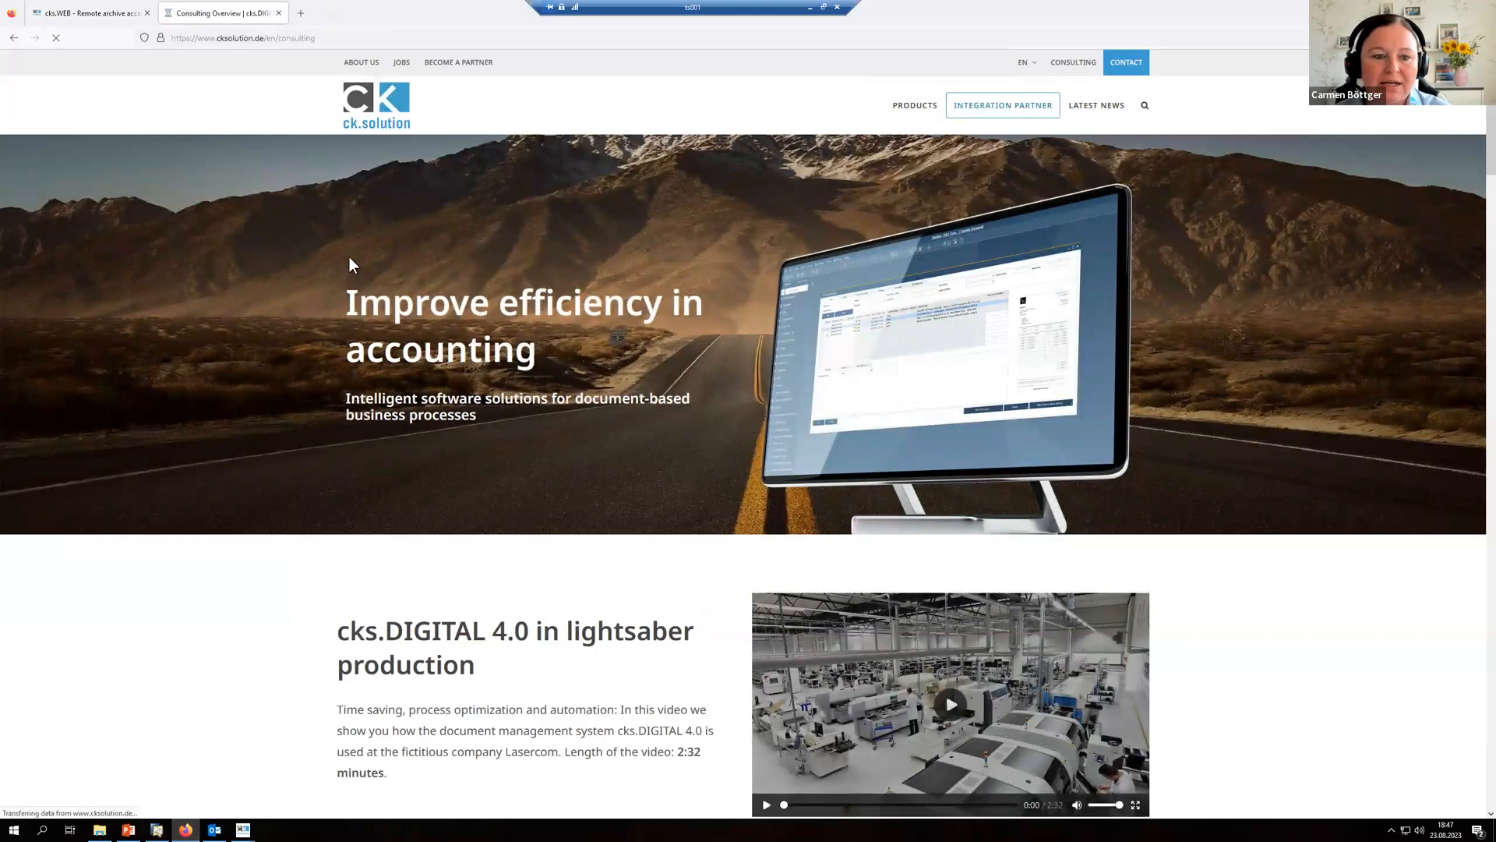
{"action": "left_click", "coordinate": [536, 638]}
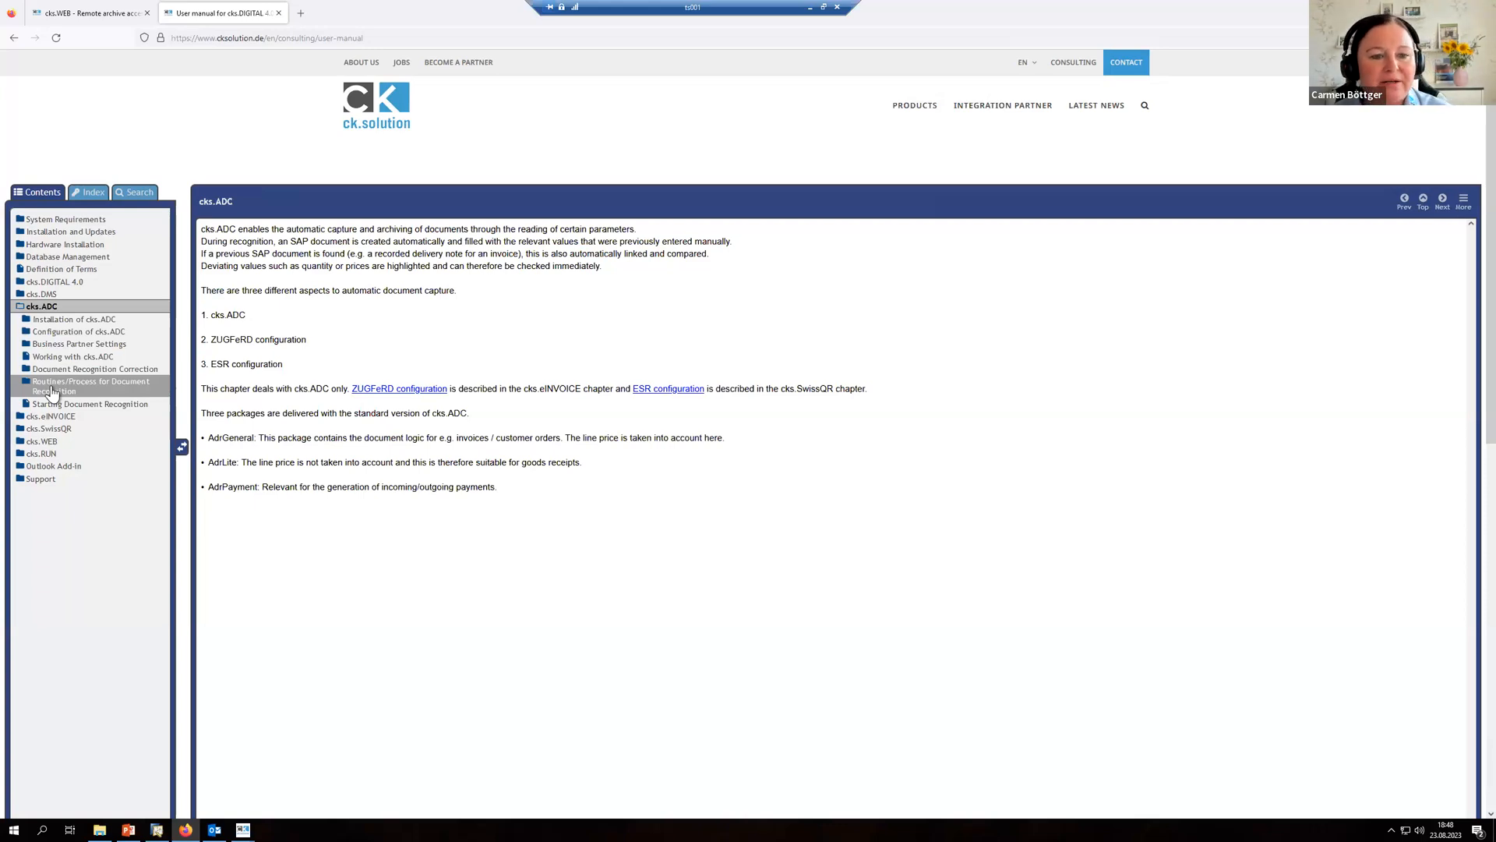
Step: Examine the criteria for determining the business partner in the manual's document recognition routines, from GLN number to business partner name
{"action": "left_click", "coordinate": [52, 392]}
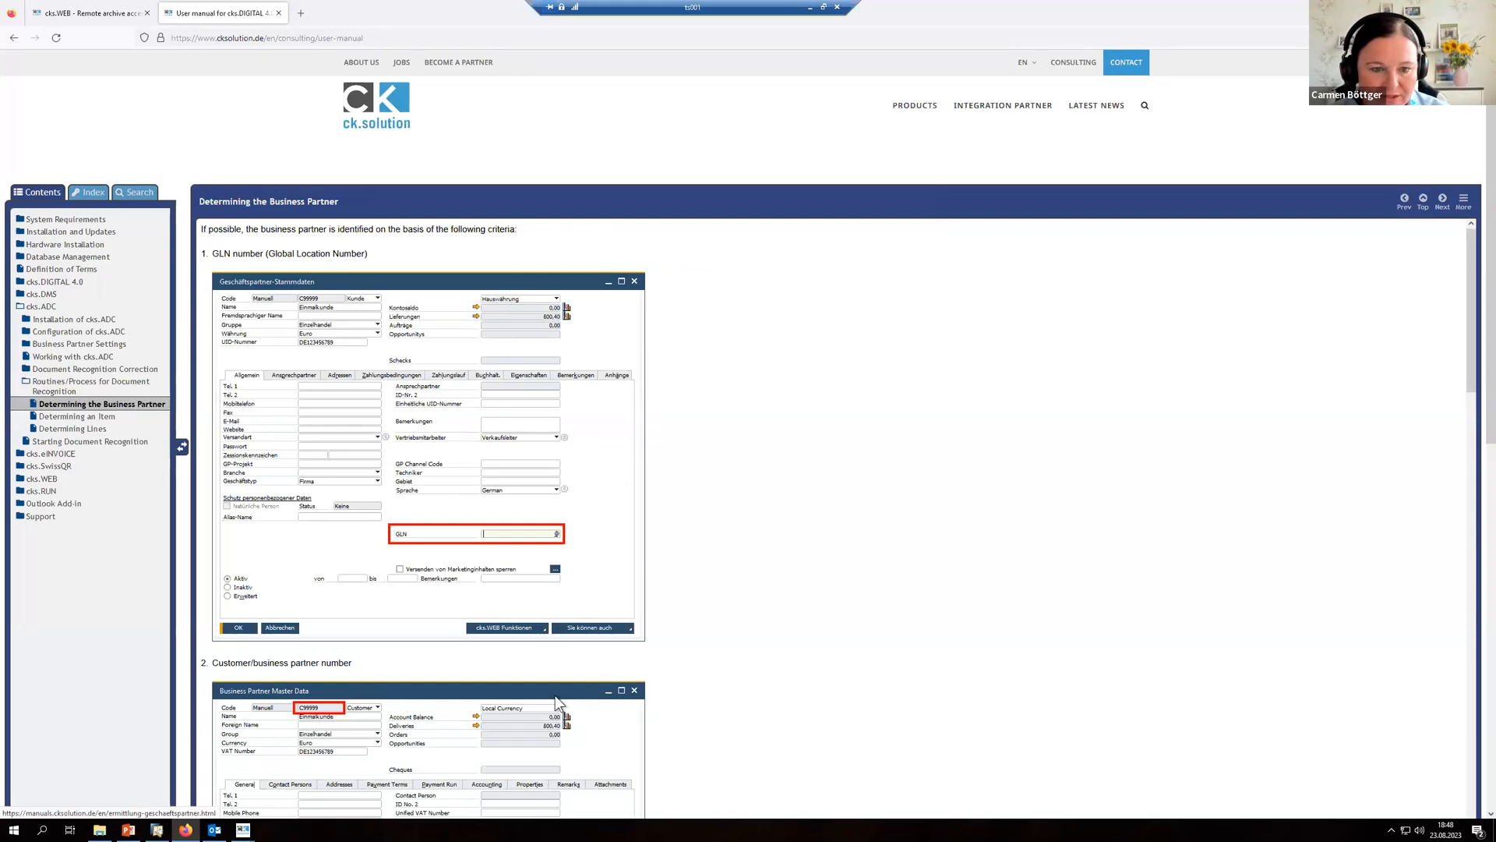
{"action": "scroll", "coordinate": [582, 707], "scroll_direction": "down", "scroll_amount": 9}
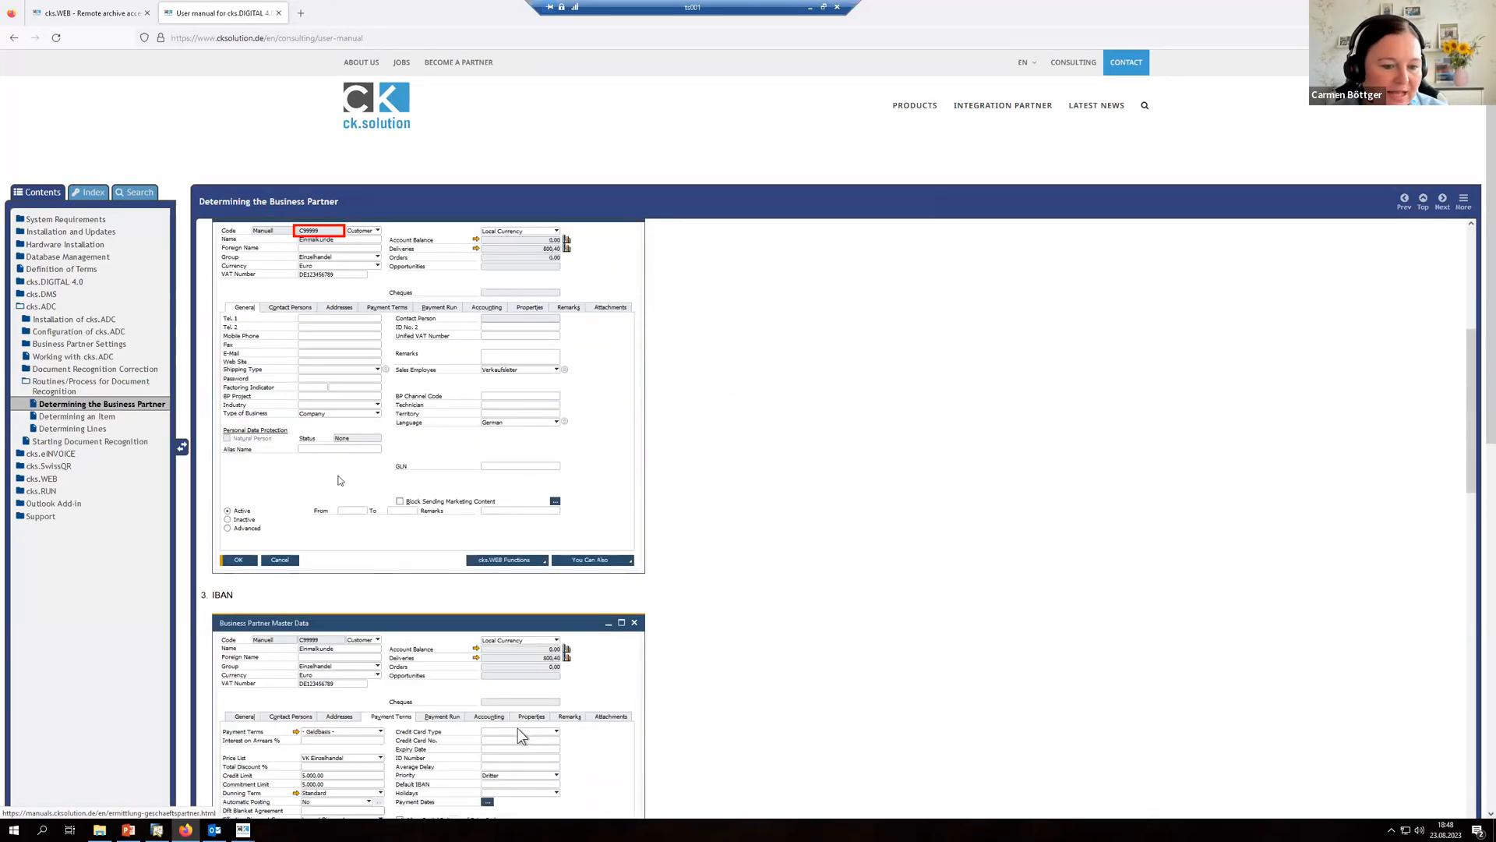
{"action": "scroll", "coordinate": [565, 609], "scroll_direction": "down", "scroll_amount": 2}
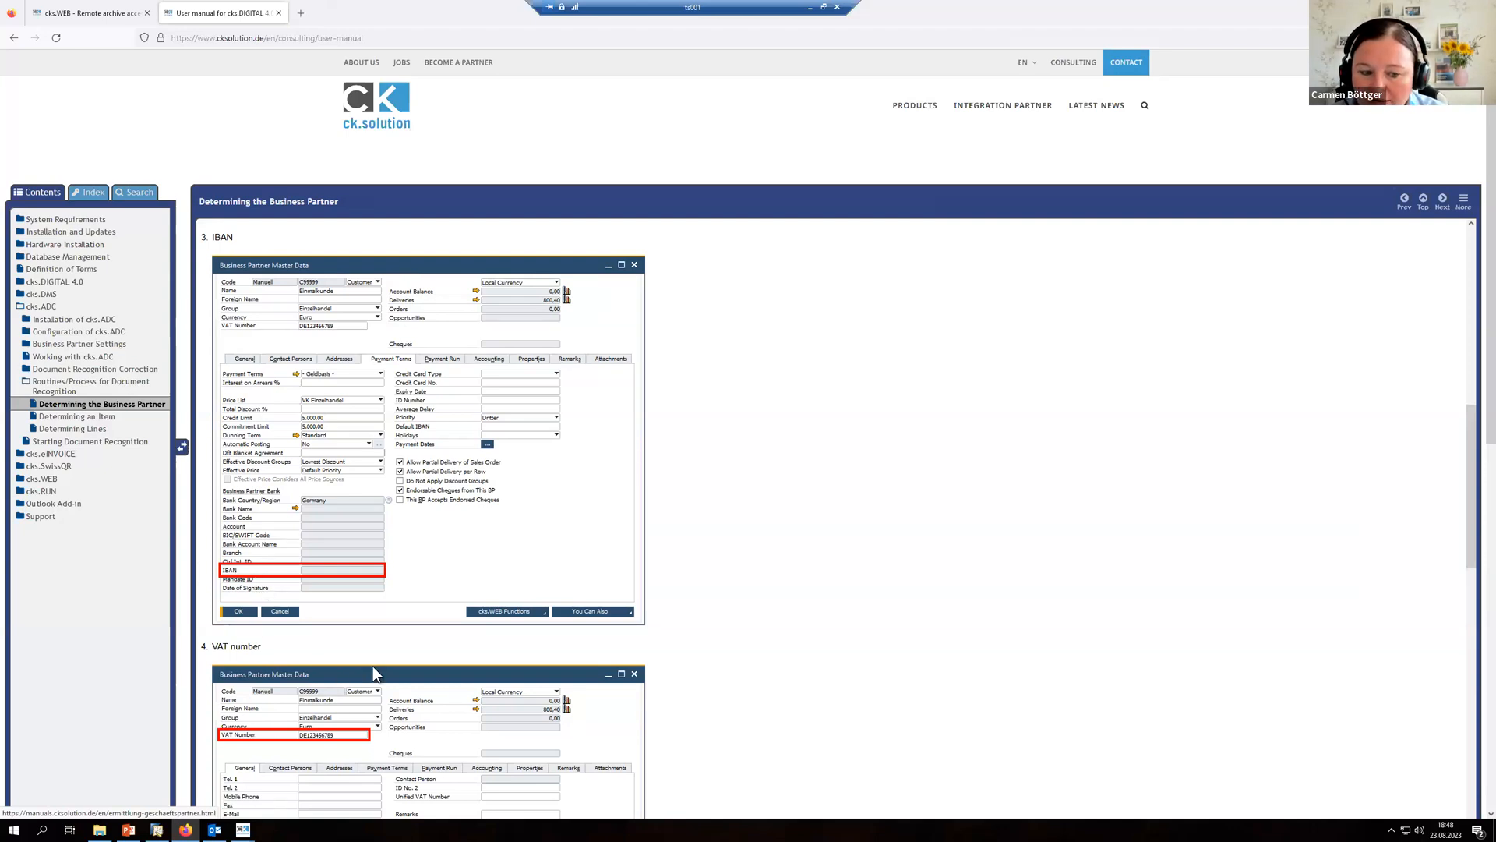
{"action": "scroll", "coordinate": [318, 617], "scroll_direction": "down", "scroll_amount": 2}
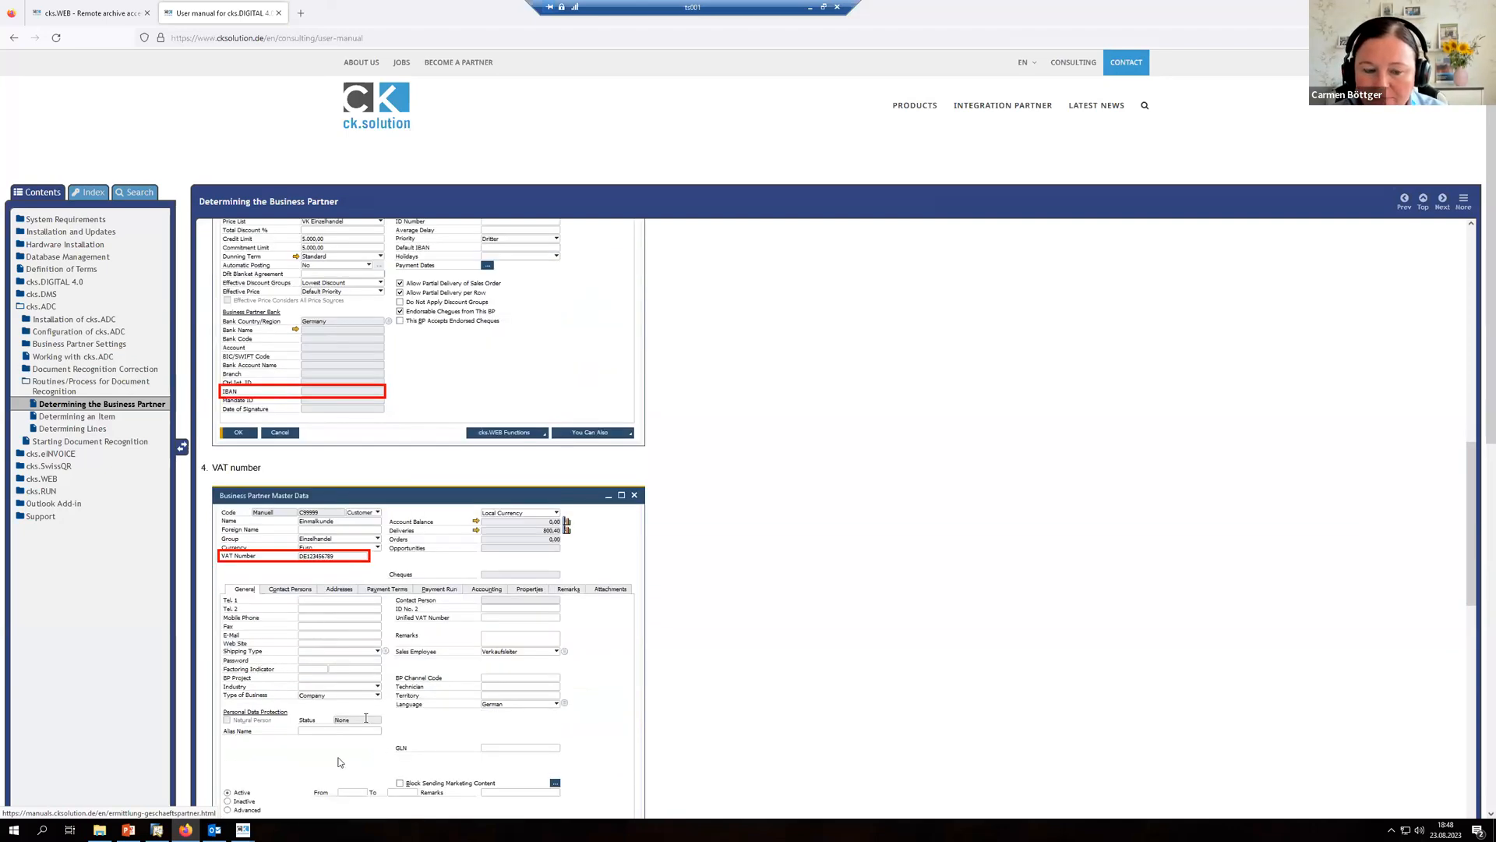
{"action": "scroll", "coordinate": [363, 717], "scroll_direction": "down", "scroll_amount": 4}
{"action": "scroll", "coordinate": [366, 720], "scroll_direction": "down", "scroll_amount": 1}
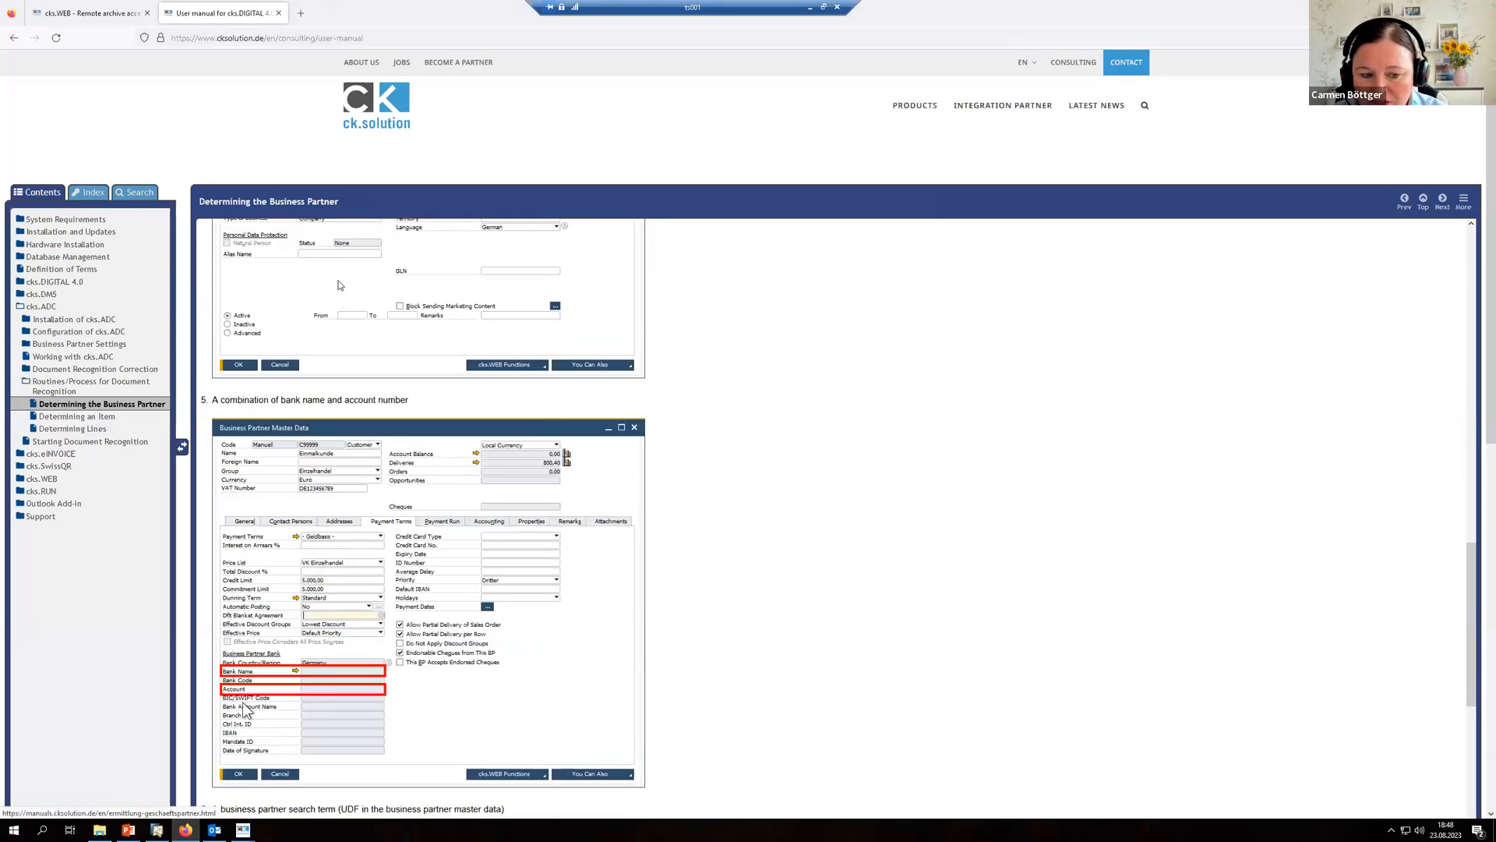
{"action": "scroll", "coordinate": [597, 695], "scroll_direction": "down", "scroll_amount": 3}
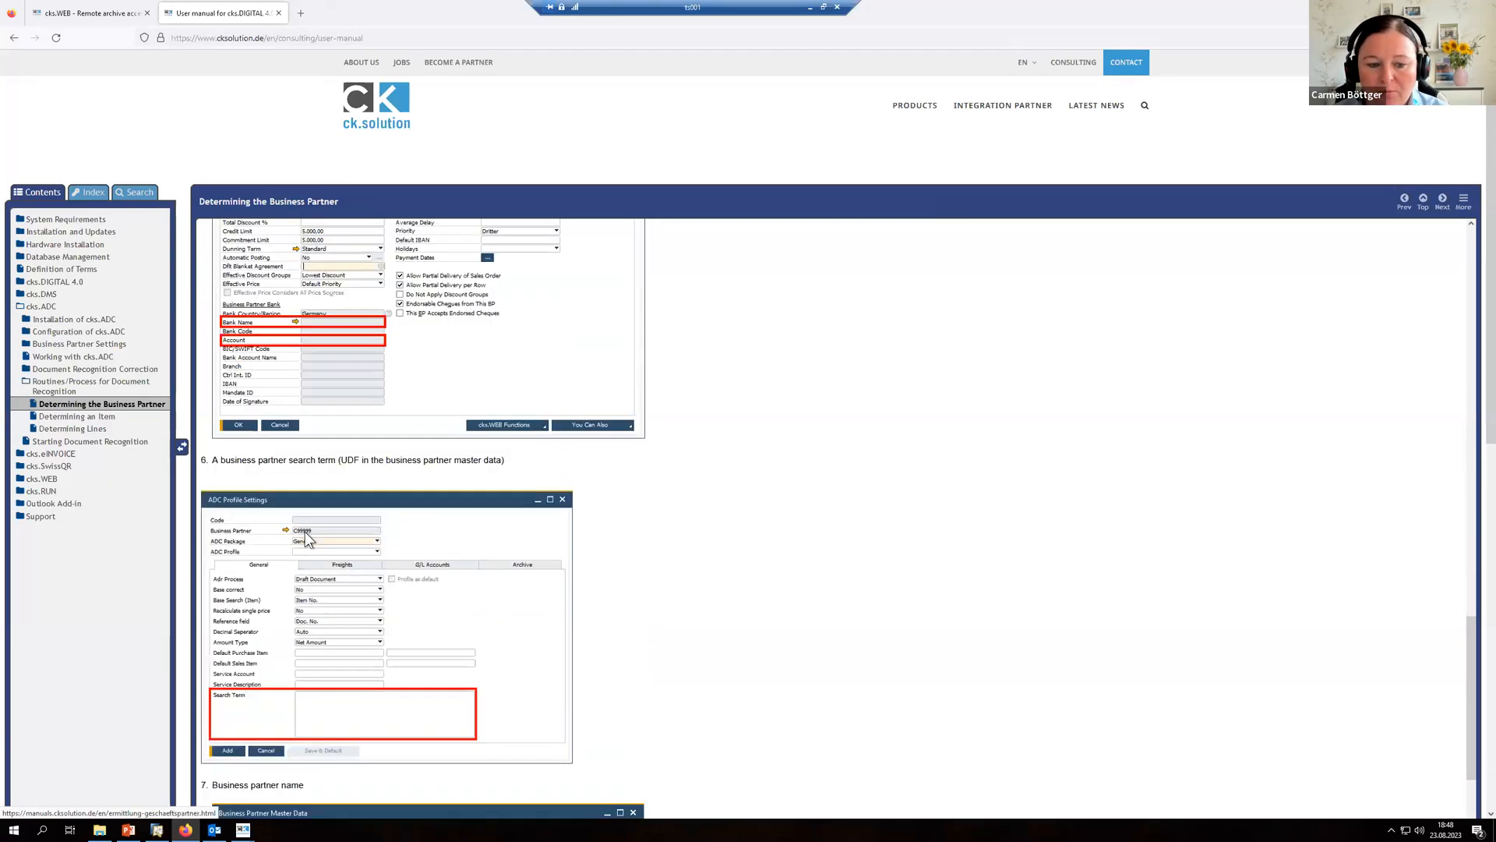
{"action": "scroll", "coordinate": [327, 554], "scroll_direction": "down", "scroll_amount": 2}
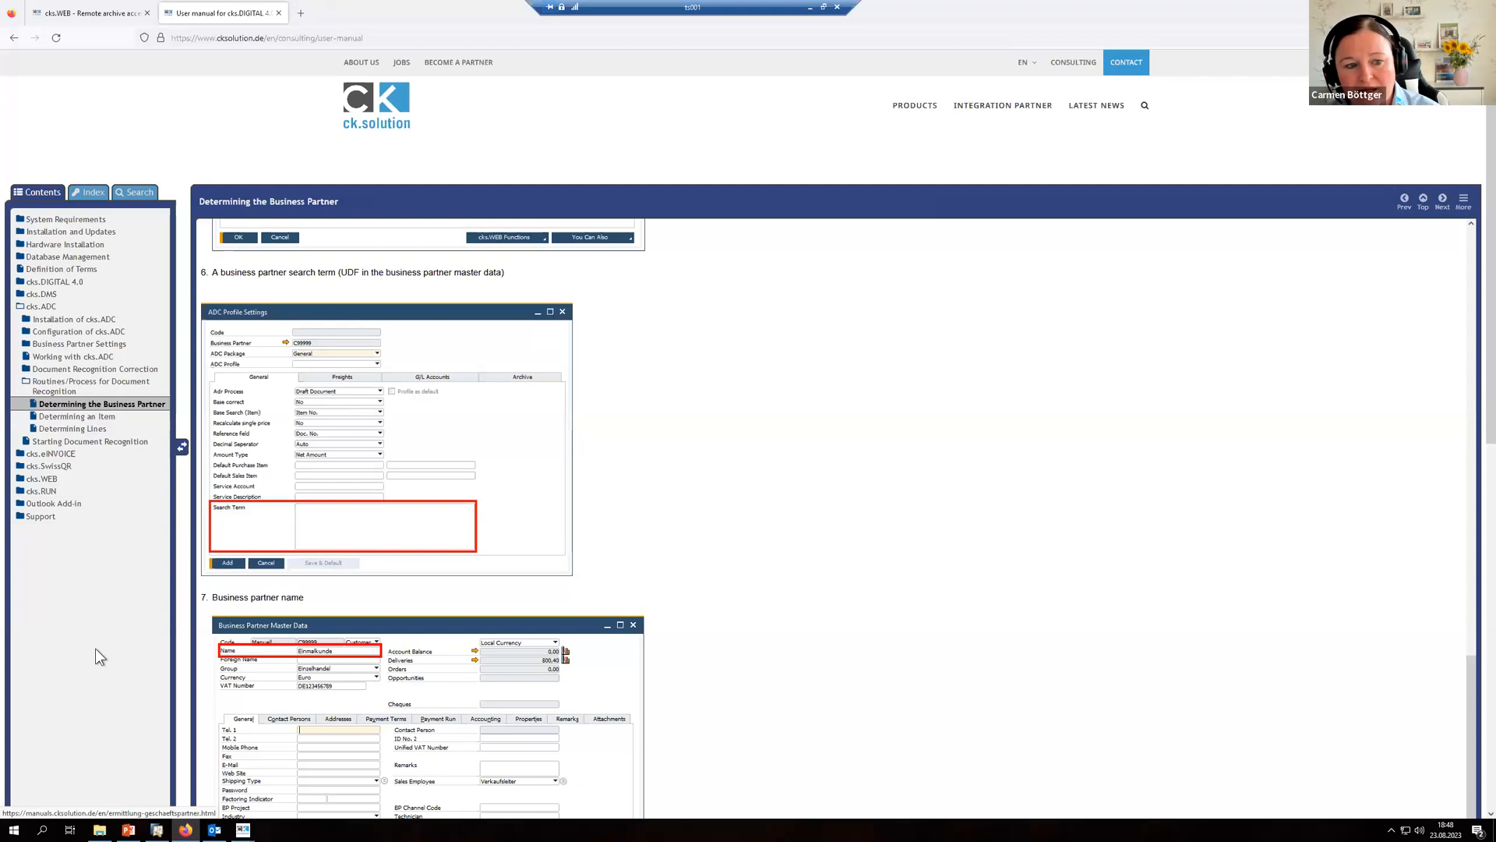
Step: Examine the manual's criteria for determining an item and highlight the words "Using the base document"
{"action": "left_click", "coordinate": [60, 418]}
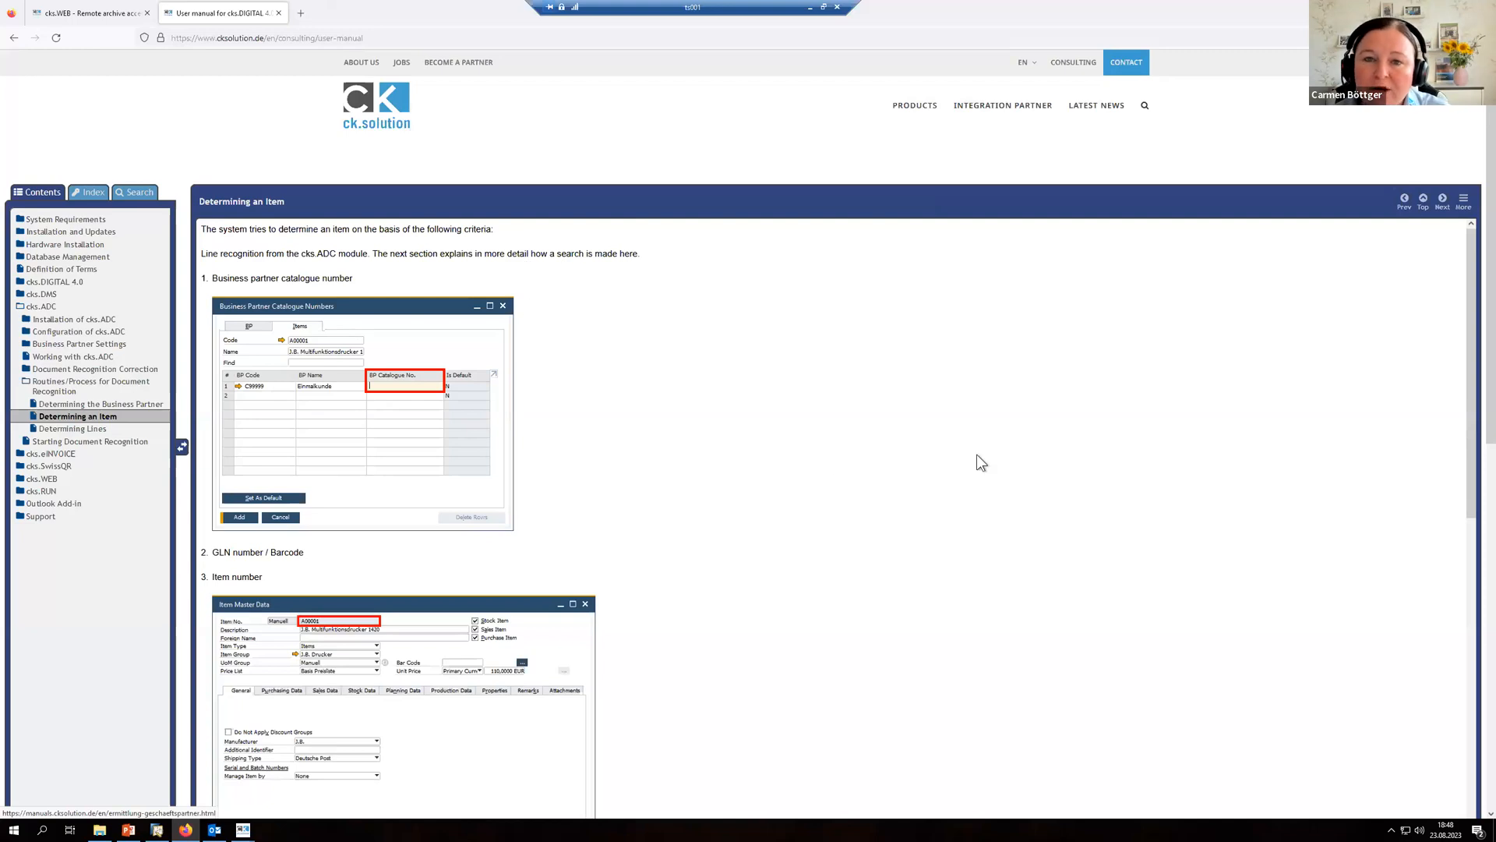
{"action": "left_click", "coordinate": [130, 407]}
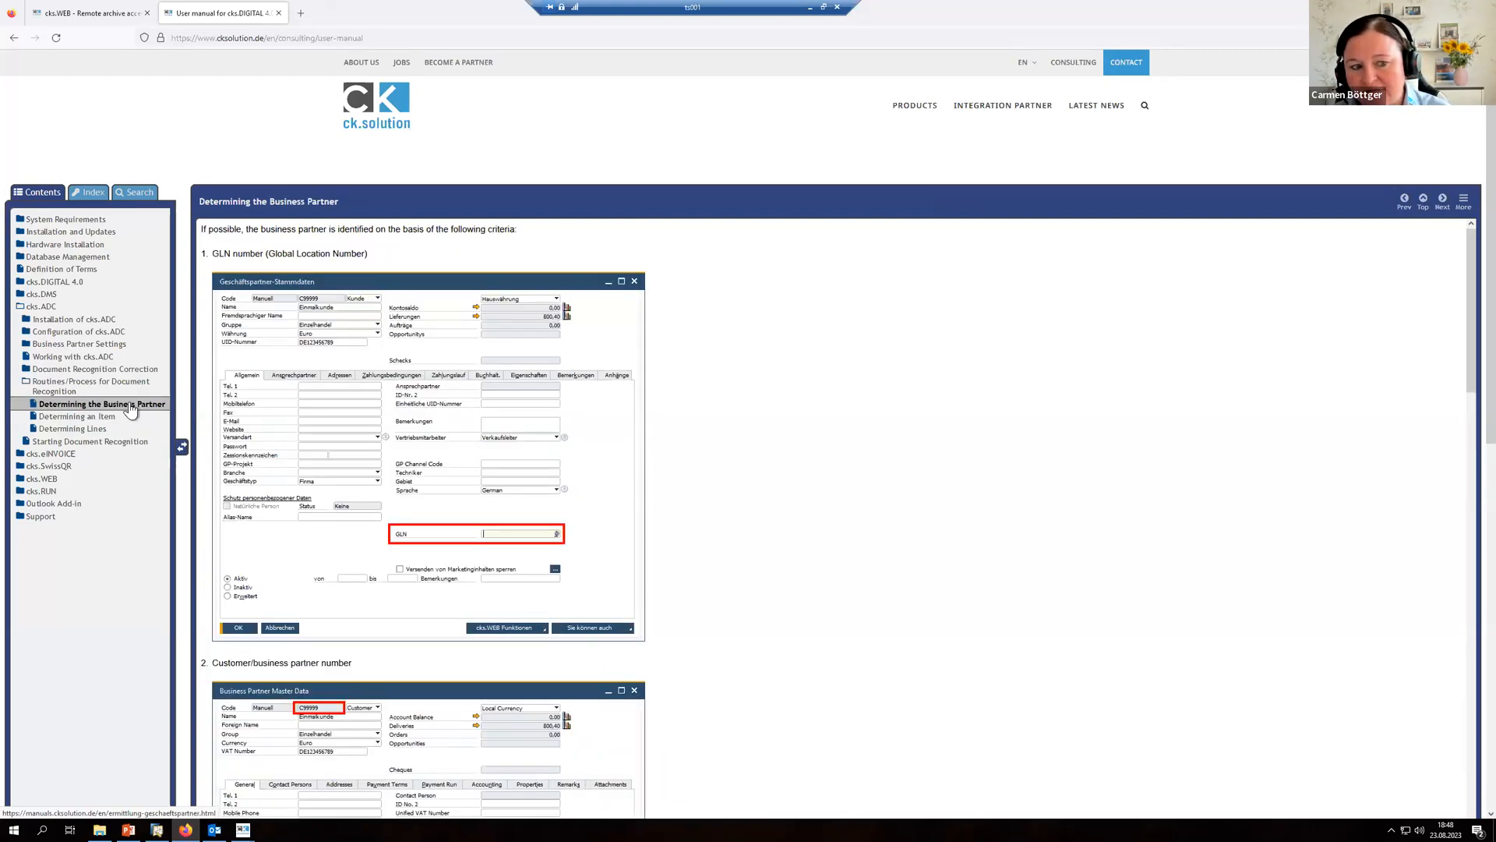
{"action": "left_click", "coordinate": [71, 418]}
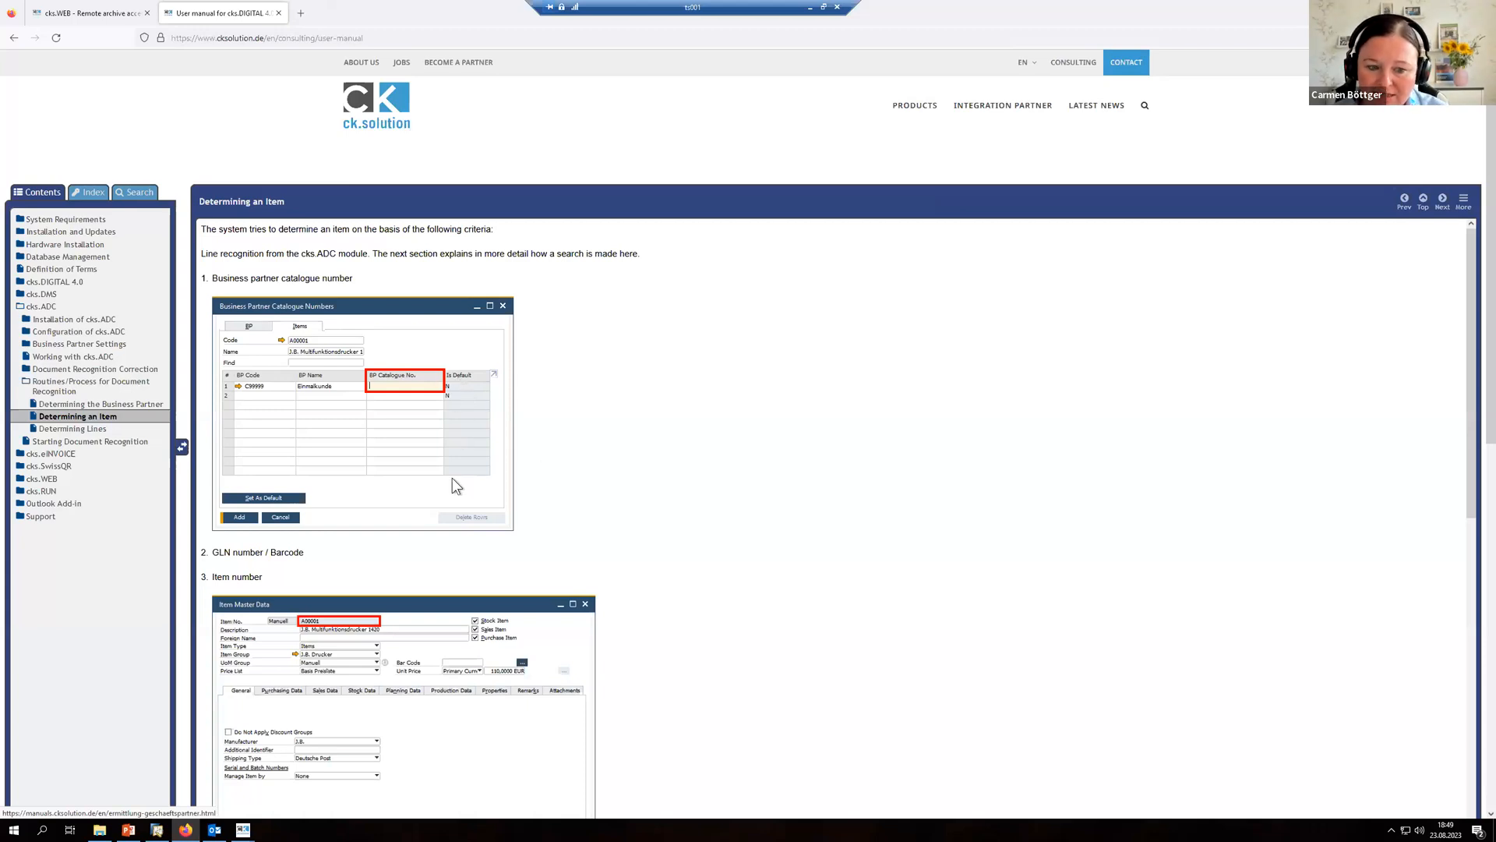
{"action": "scroll", "coordinate": [441, 488], "scroll_direction": "down", "scroll_amount": 3}
{"action": "scroll", "coordinate": [246, 385], "scroll_direction": "down", "scroll_amount": 1}
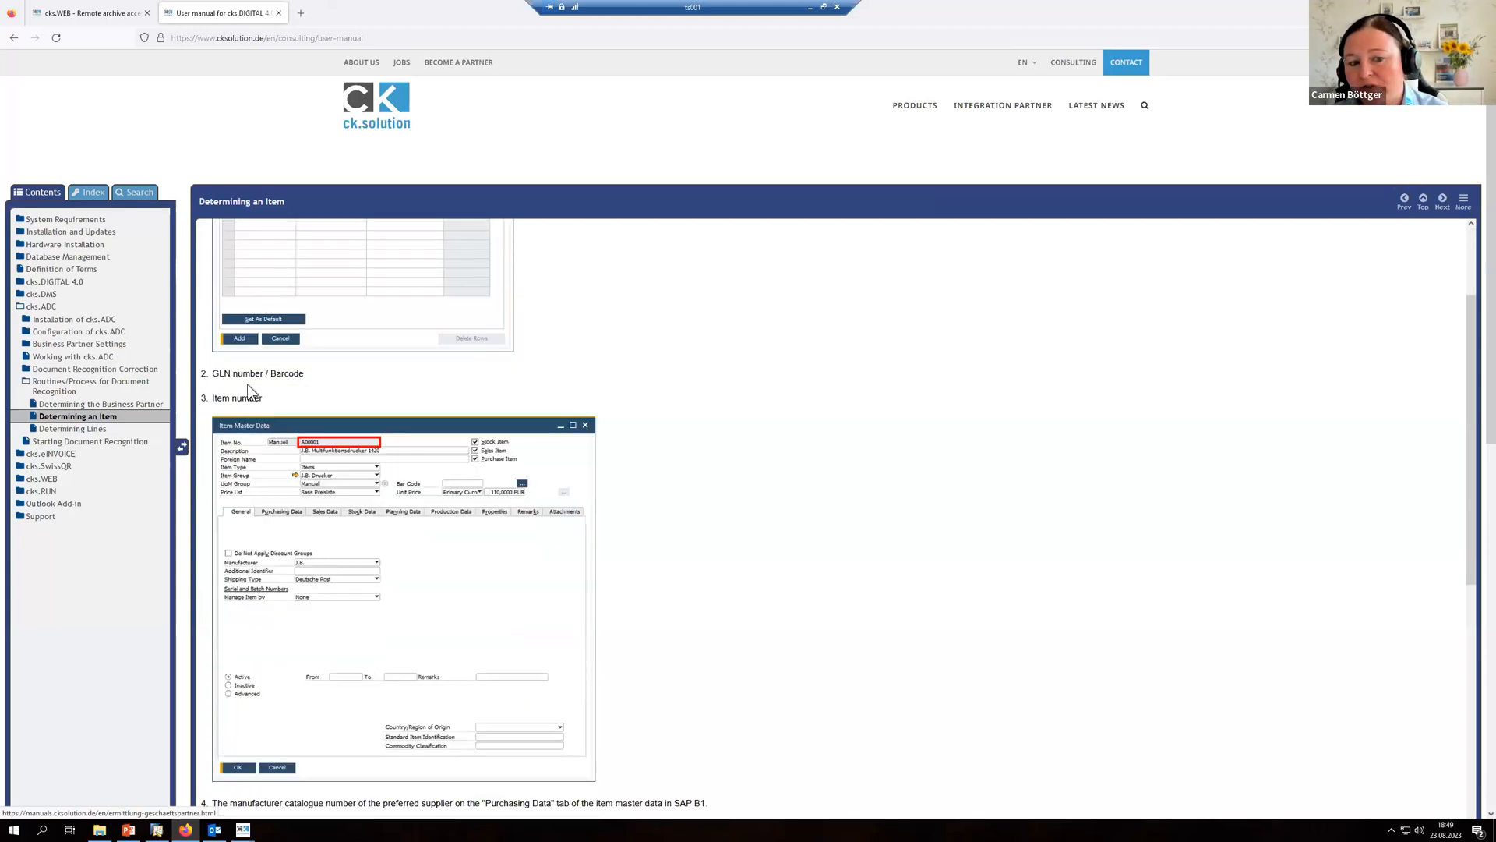
{"action": "scroll", "coordinate": [393, 564], "scroll_direction": "down", "scroll_amount": 6}
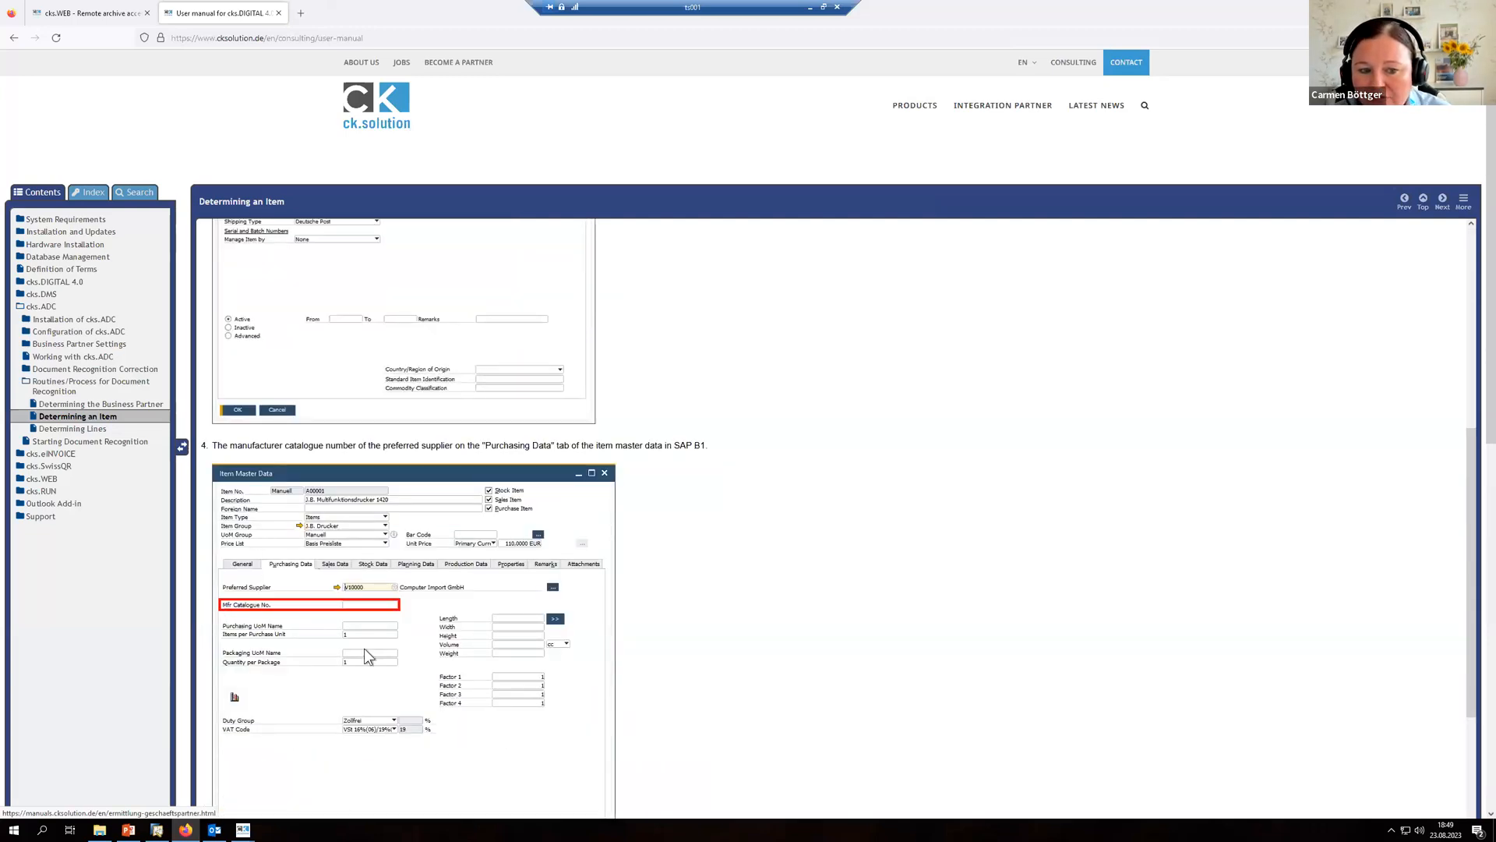
{"action": "scroll", "coordinate": [385, 604], "scroll_direction": "down", "scroll_amount": 5}
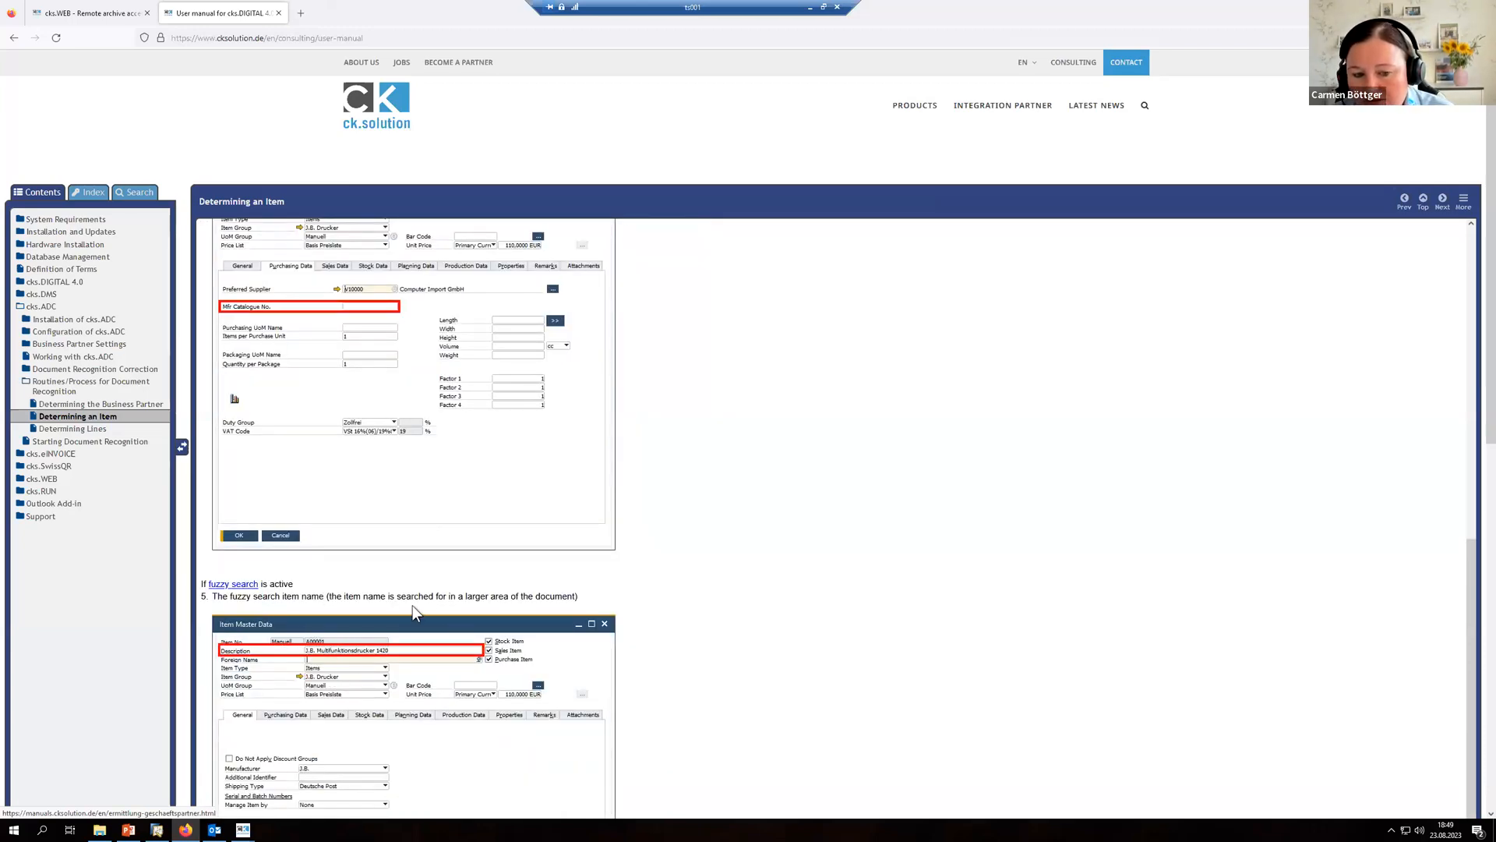
{"action": "scroll", "coordinate": [429, 605], "scroll_direction": "down", "scroll_amount": 7}
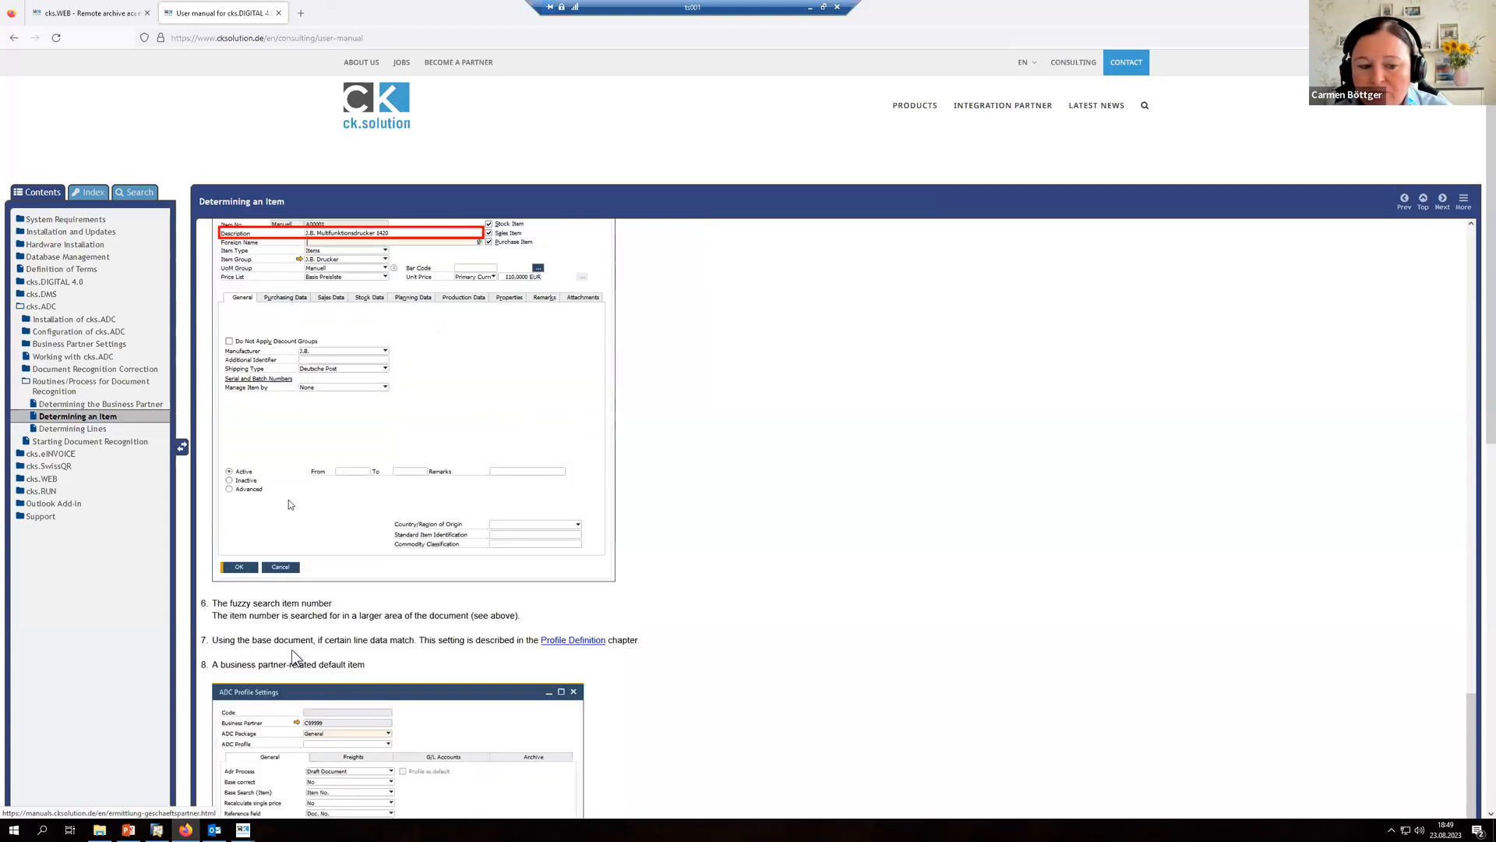
{"action": "left_click_drag", "start_coordinate": [216, 639], "coordinate": [313, 642]}
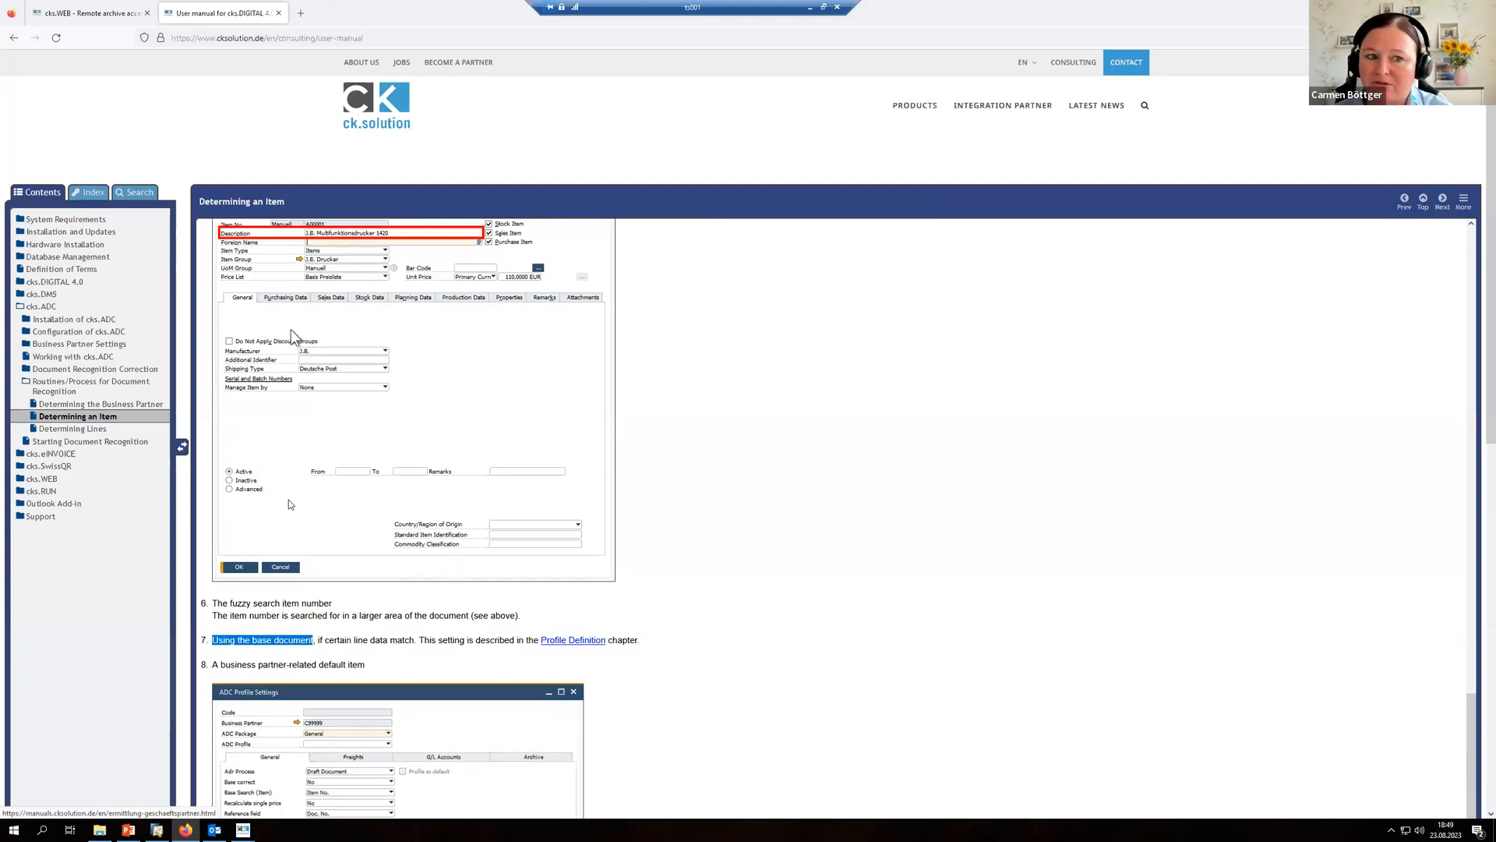
Step: Switch to SAP Business One, check the AP invoice draft of the processed Blockies Corporation document and close it
{"action": "left_click", "coordinate": [157, 829]}
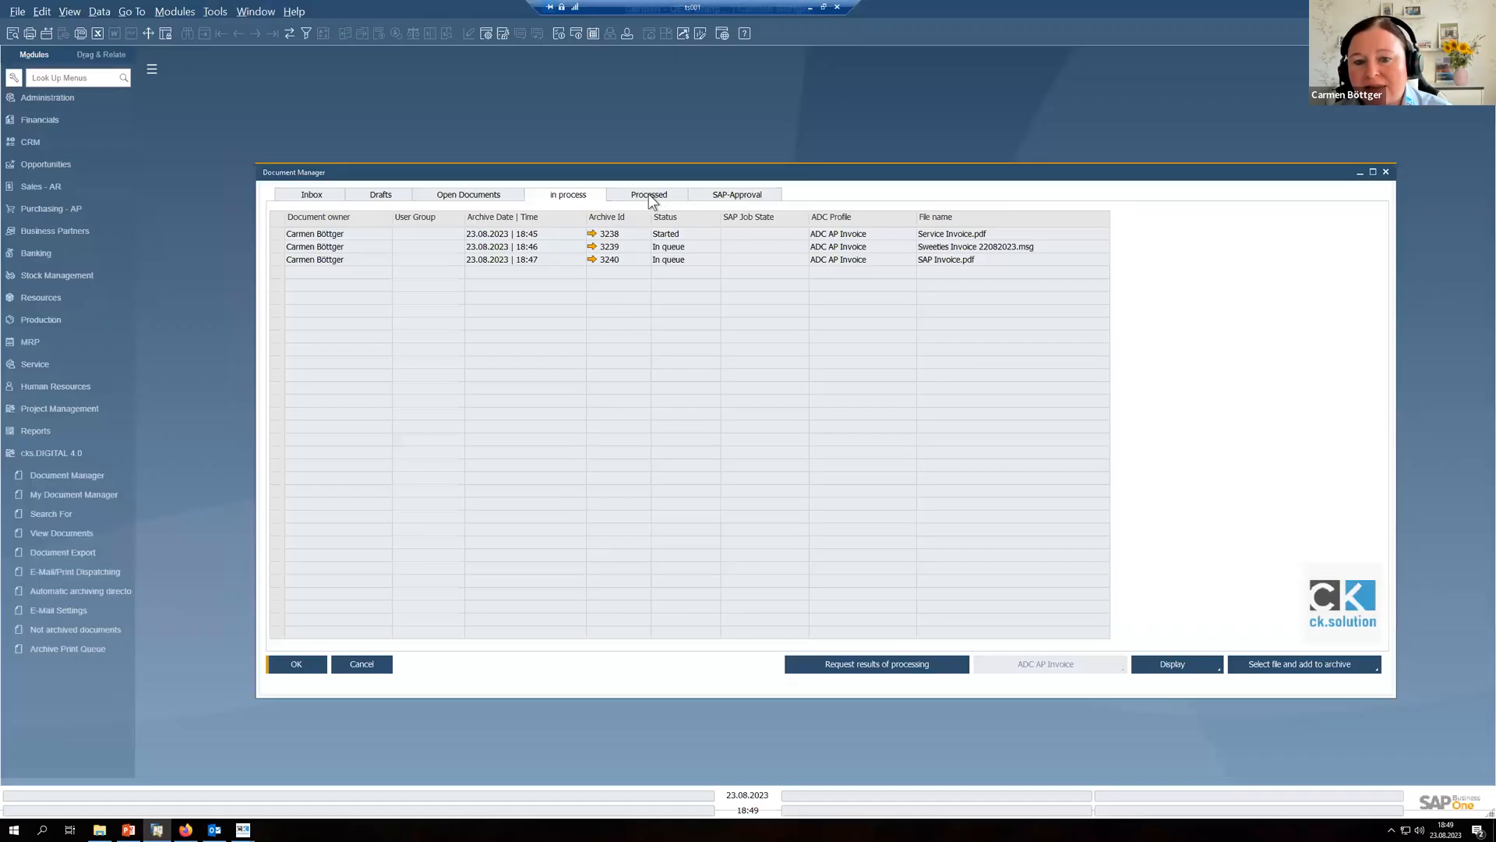
{"action": "left_click", "coordinate": [650, 196]}
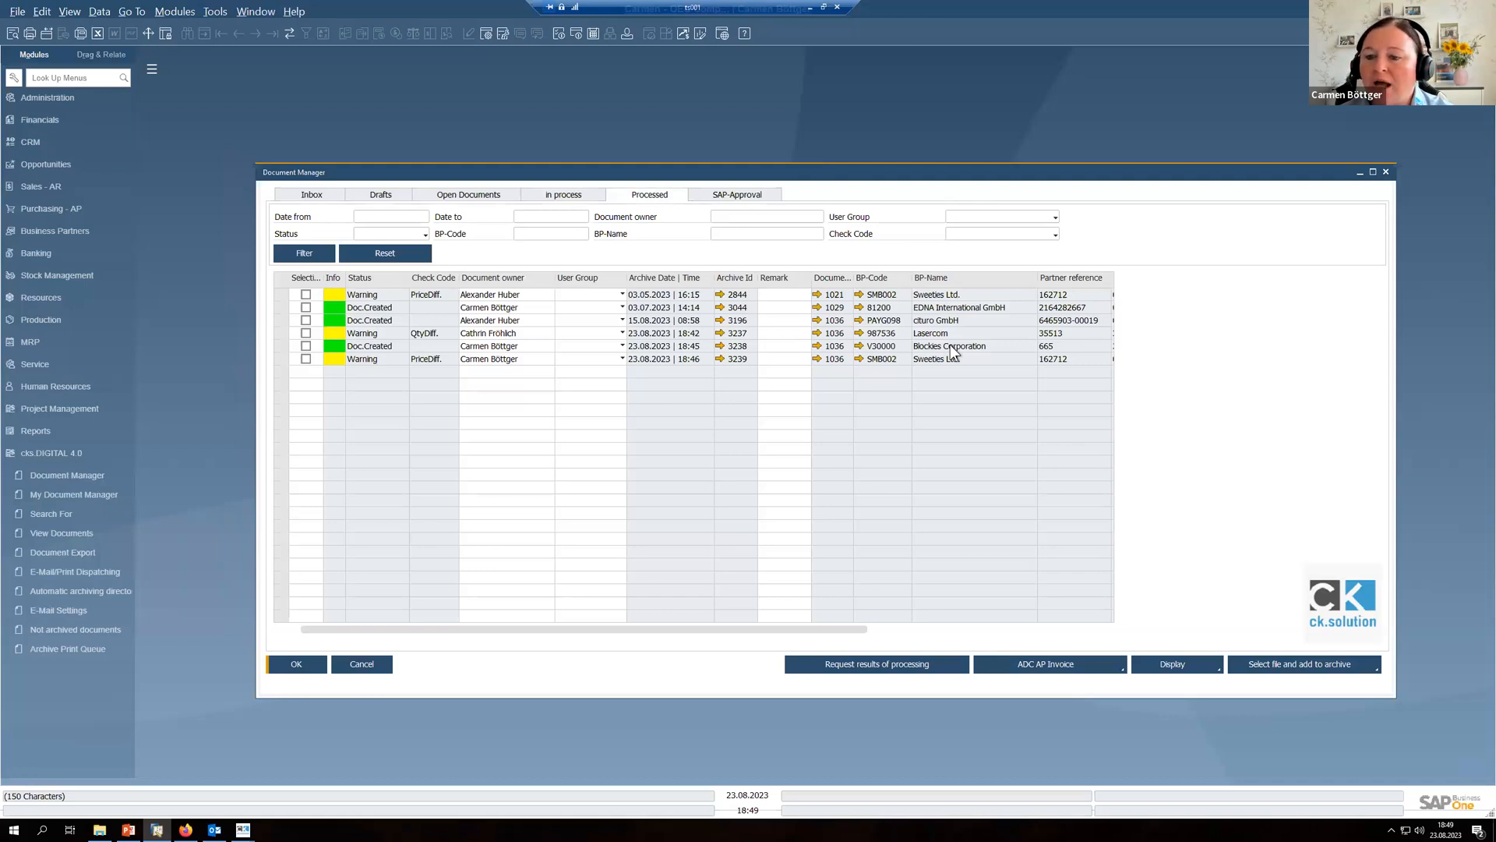
{"action": "left_click", "coordinate": [893, 347]}
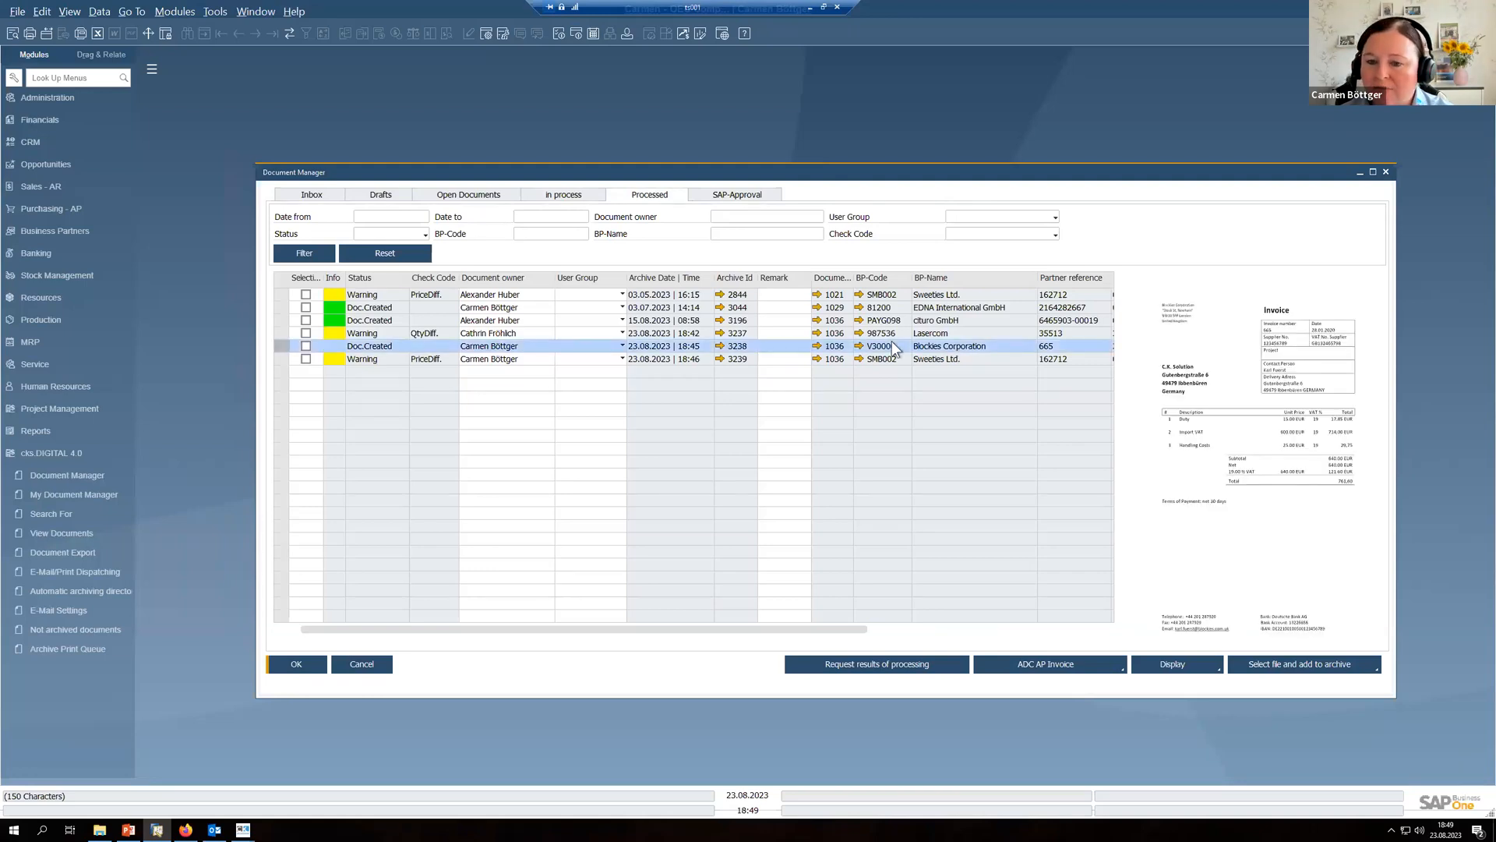
{"action": "left_click", "coordinate": [817, 347]}
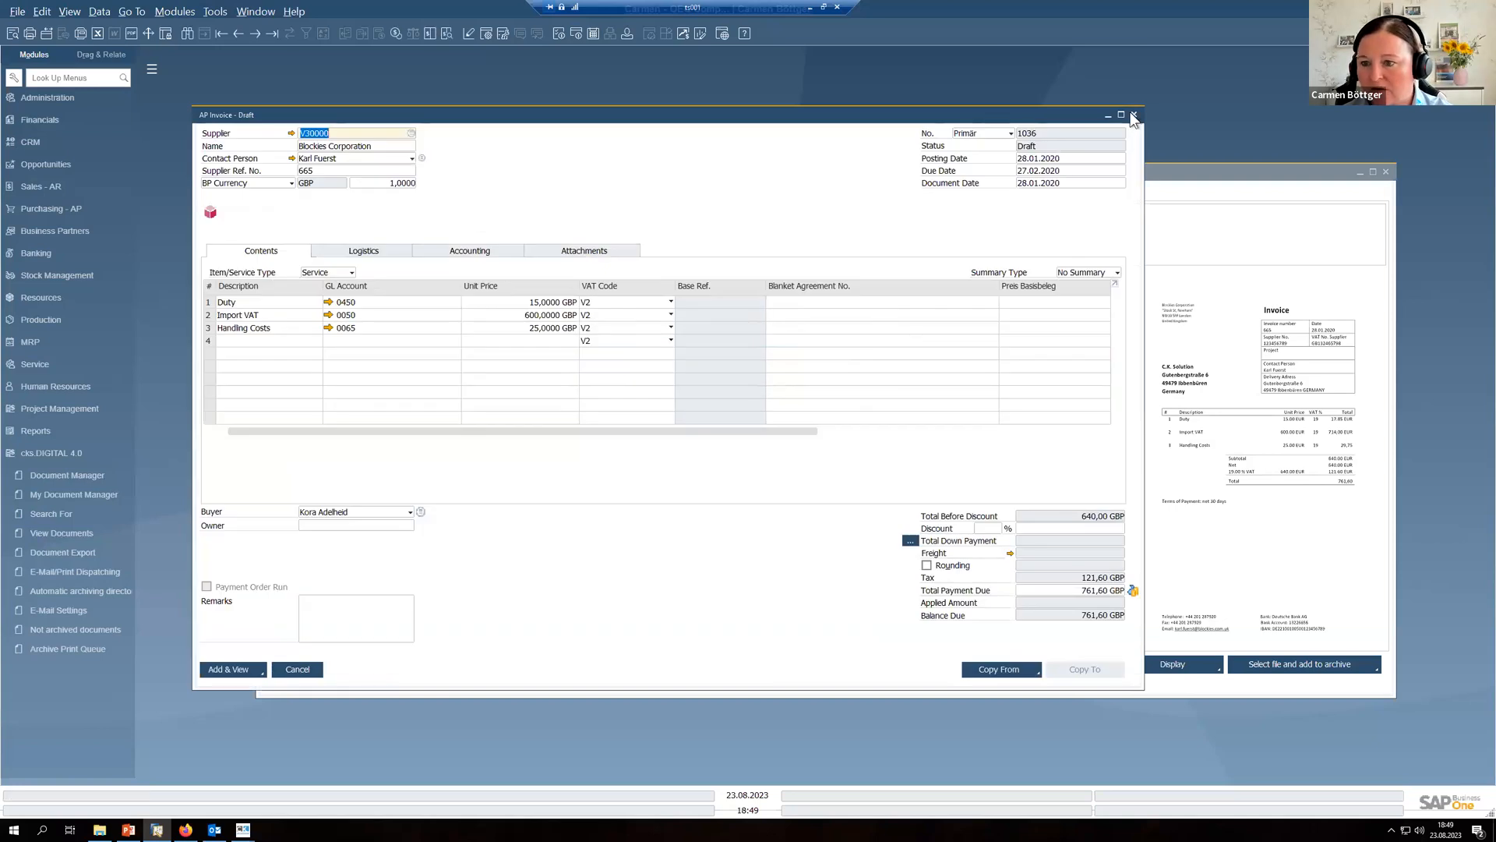
{"action": "left_click", "coordinate": [1354, 193]}
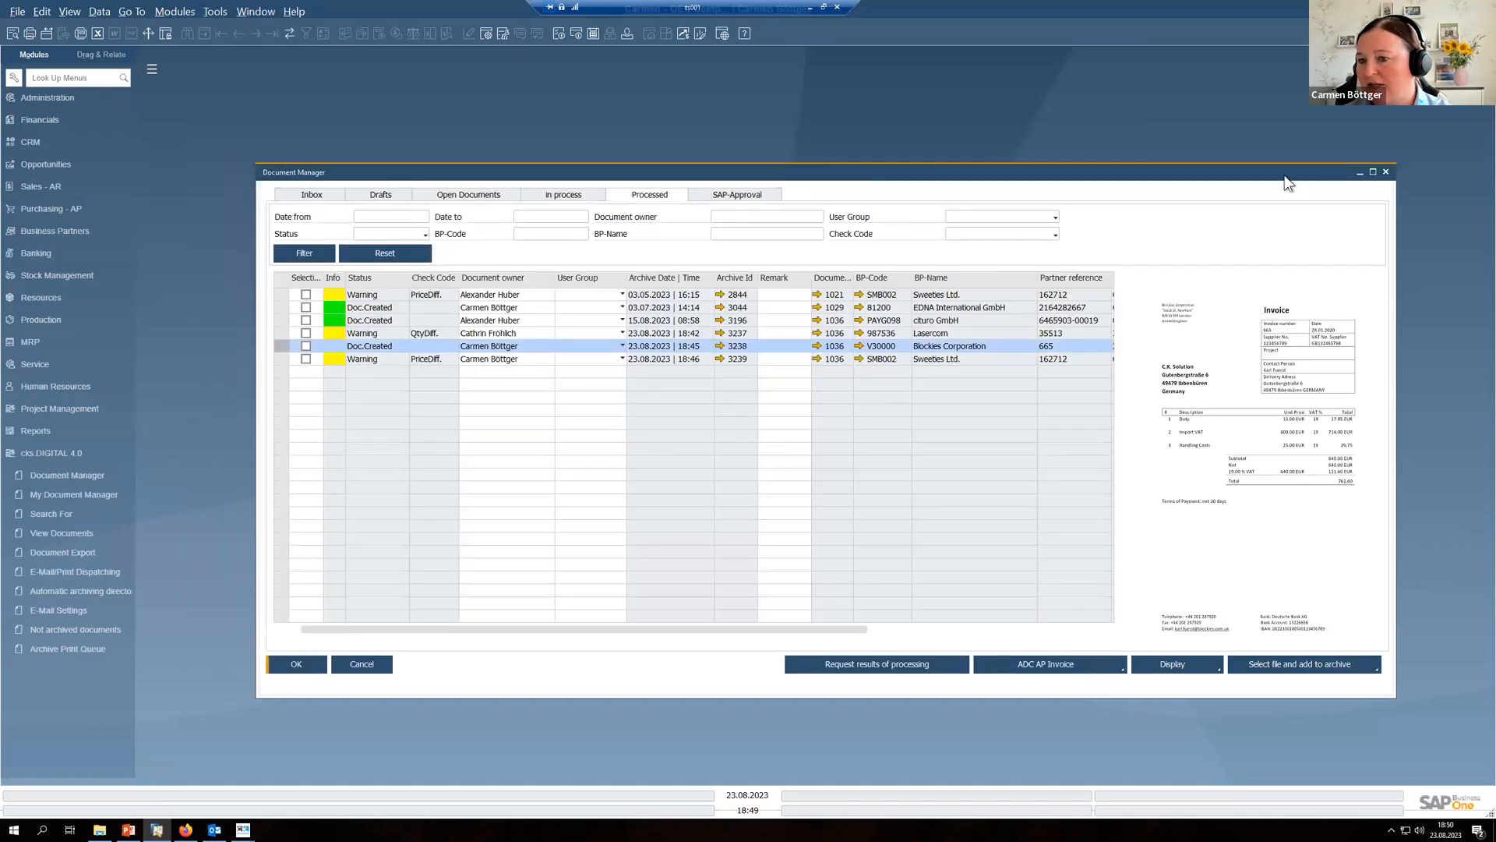
Step: Maximize the Document Manager, check the archived invoice attached to the Blockies Corporation draft and close it
{"action": "left_click", "coordinate": [1373, 171]}
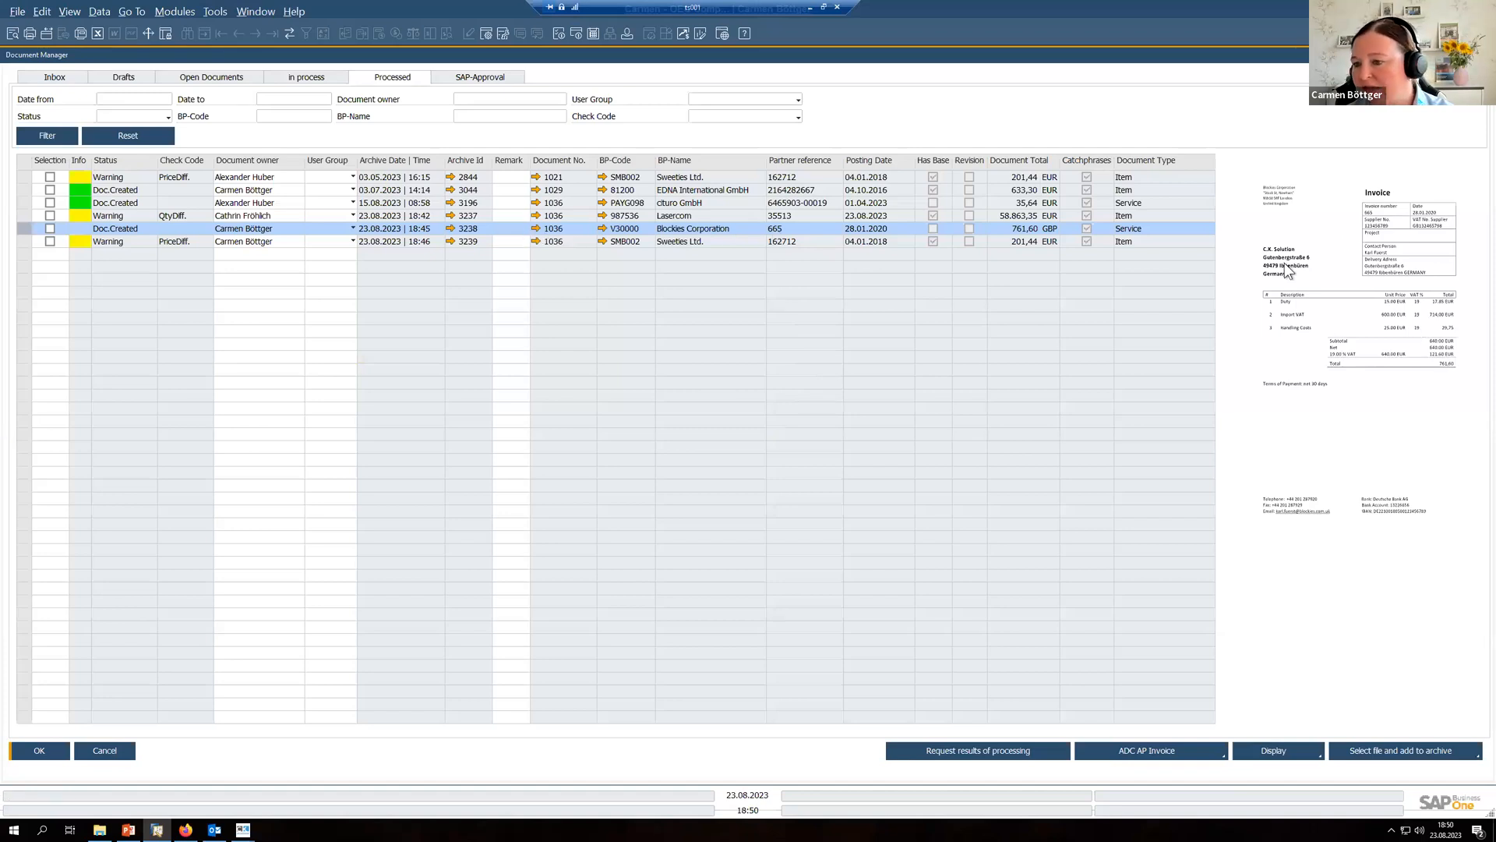
{"action": "double_click", "coordinate": [520, 229]}
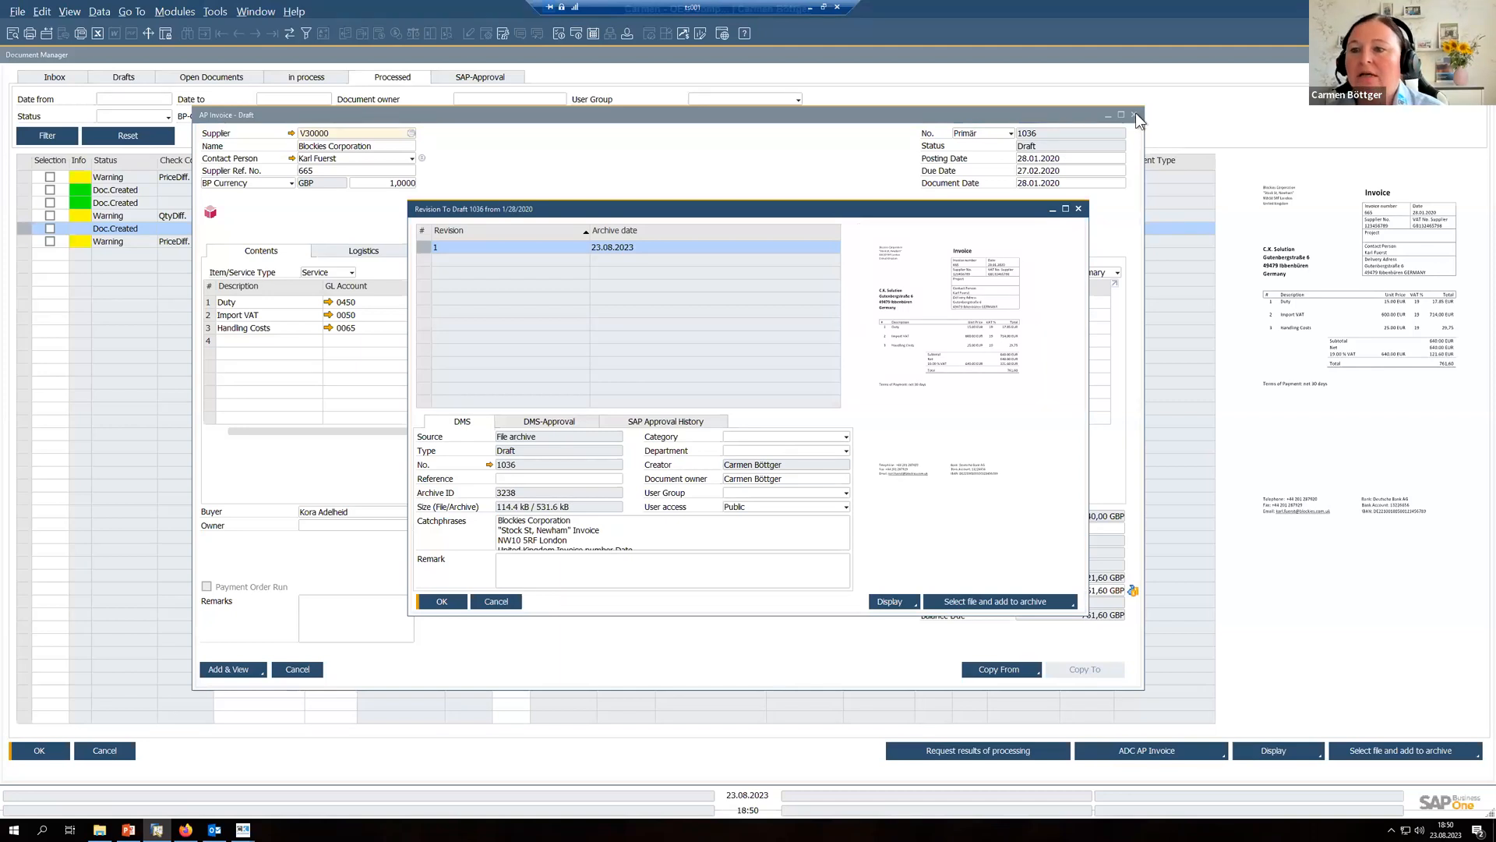
{"action": "key", "text": "Escape"}
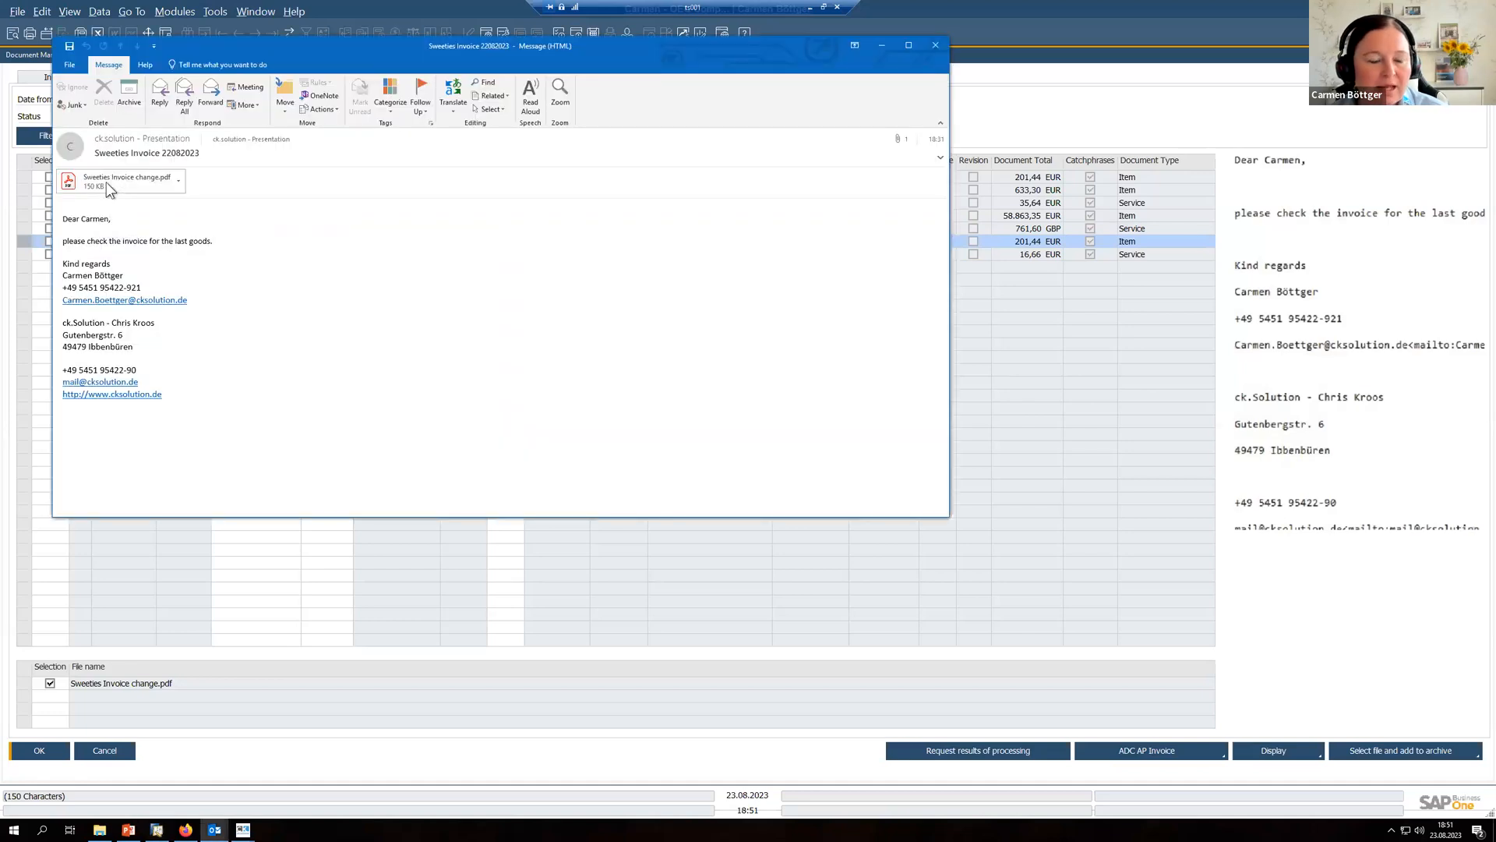
Step: Check the archived "Sweeties Invoice 22082023" e-mail, view its attachment "Sweeties Invoice change.pdf" and close both
{"action": "left_click", "coordinate": [106, 181]}
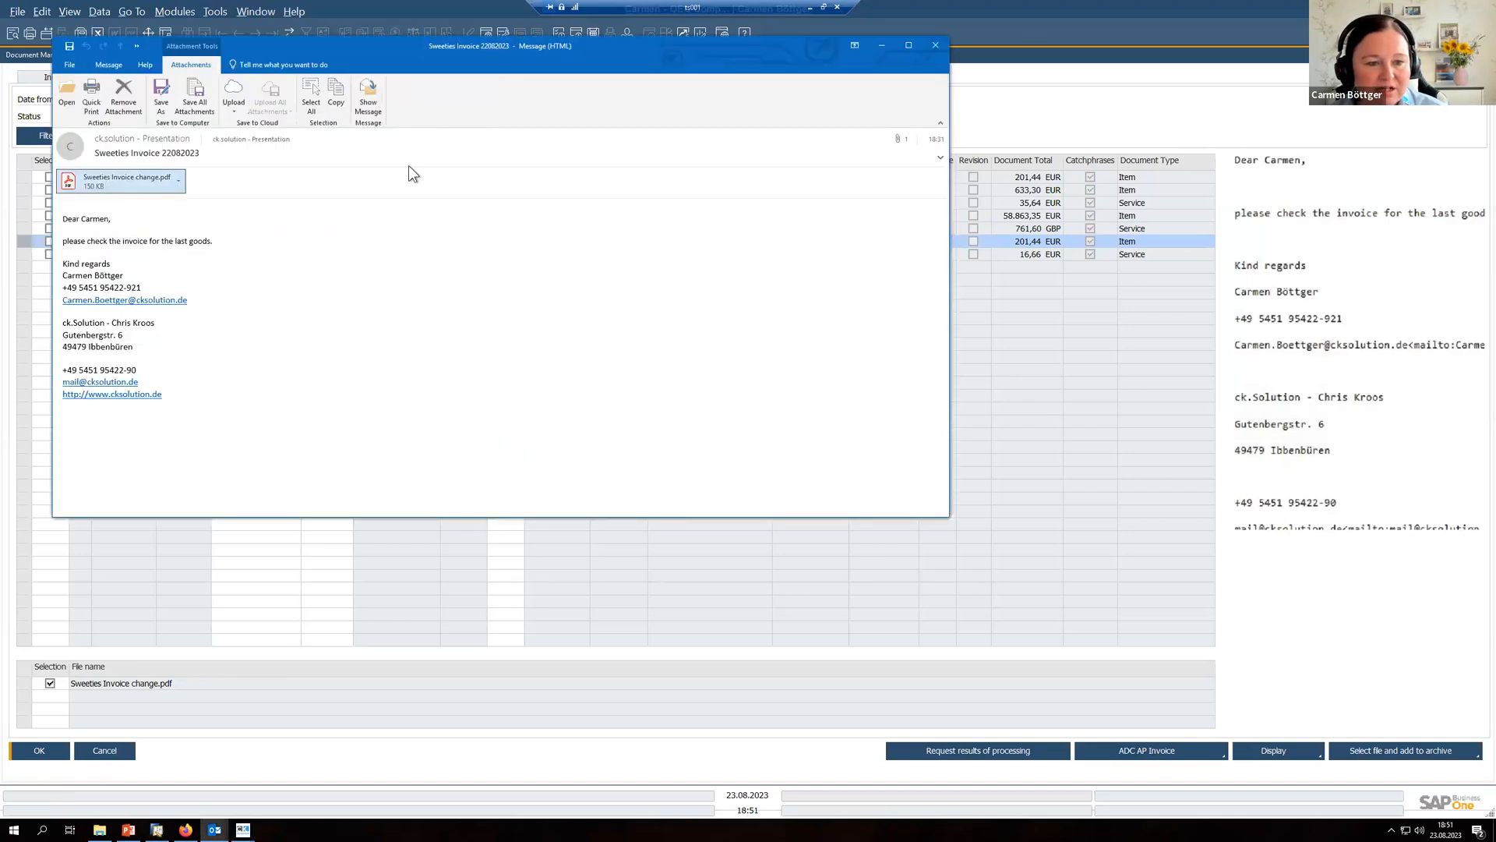
{"action": "left_click", "coordinate": [935, 46]}
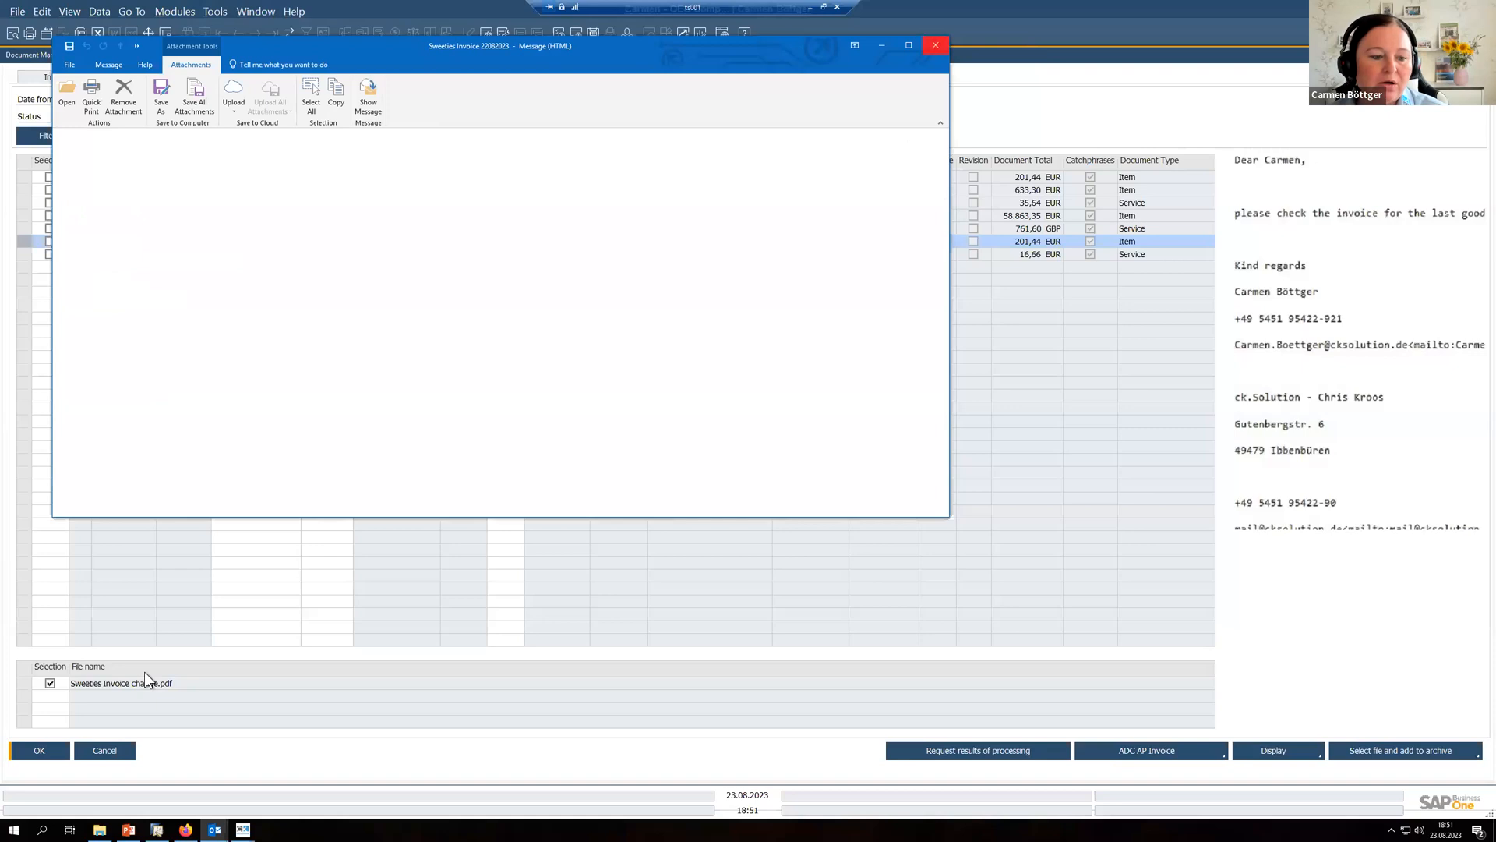
{"action": "left_click", "coordinate": [100, 684]}
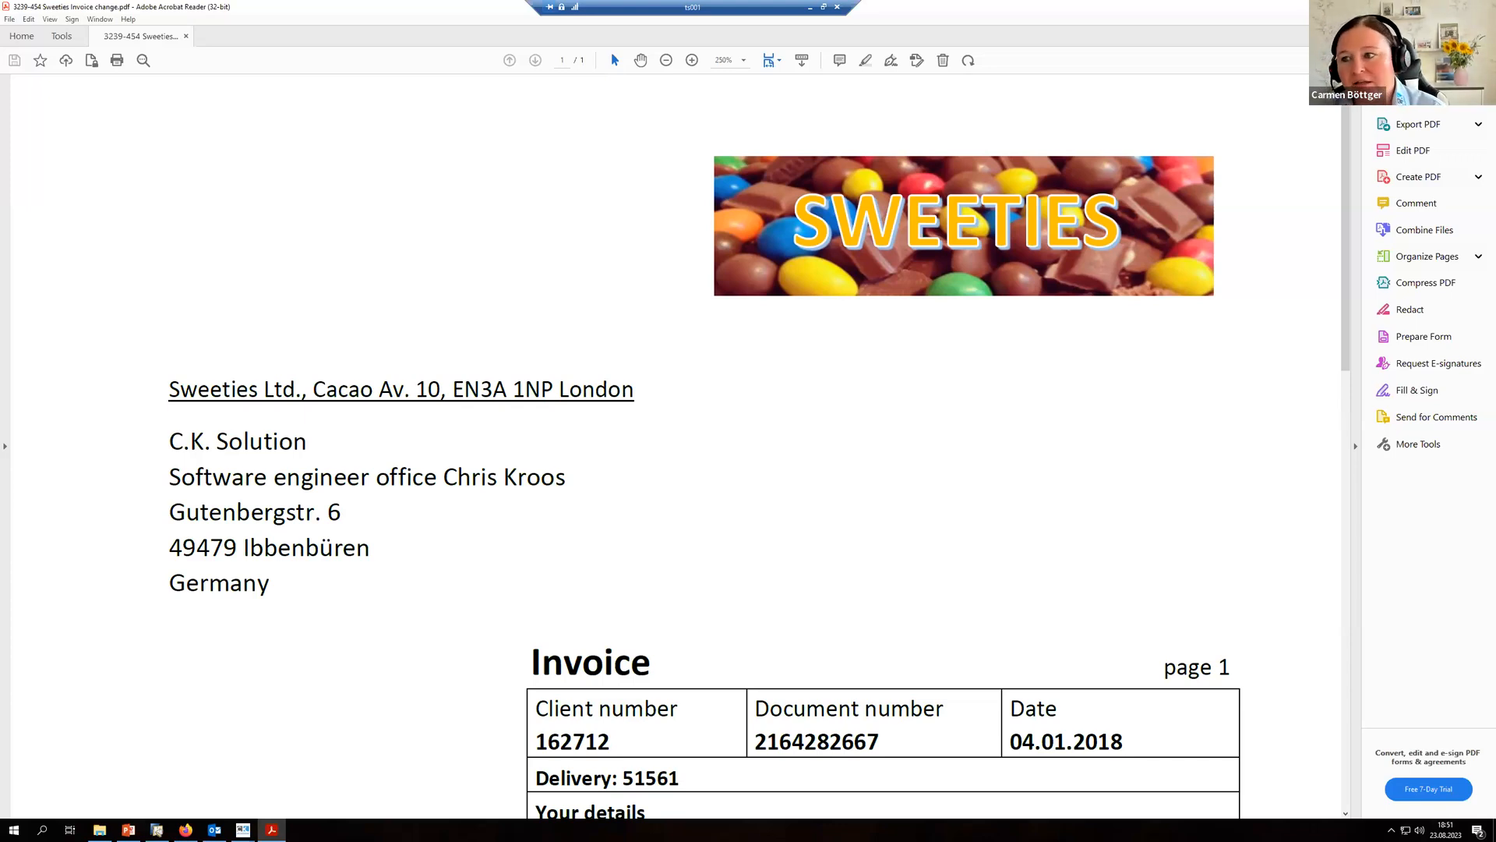
{"action": "left_click", "coordinate": [1479, 7]}
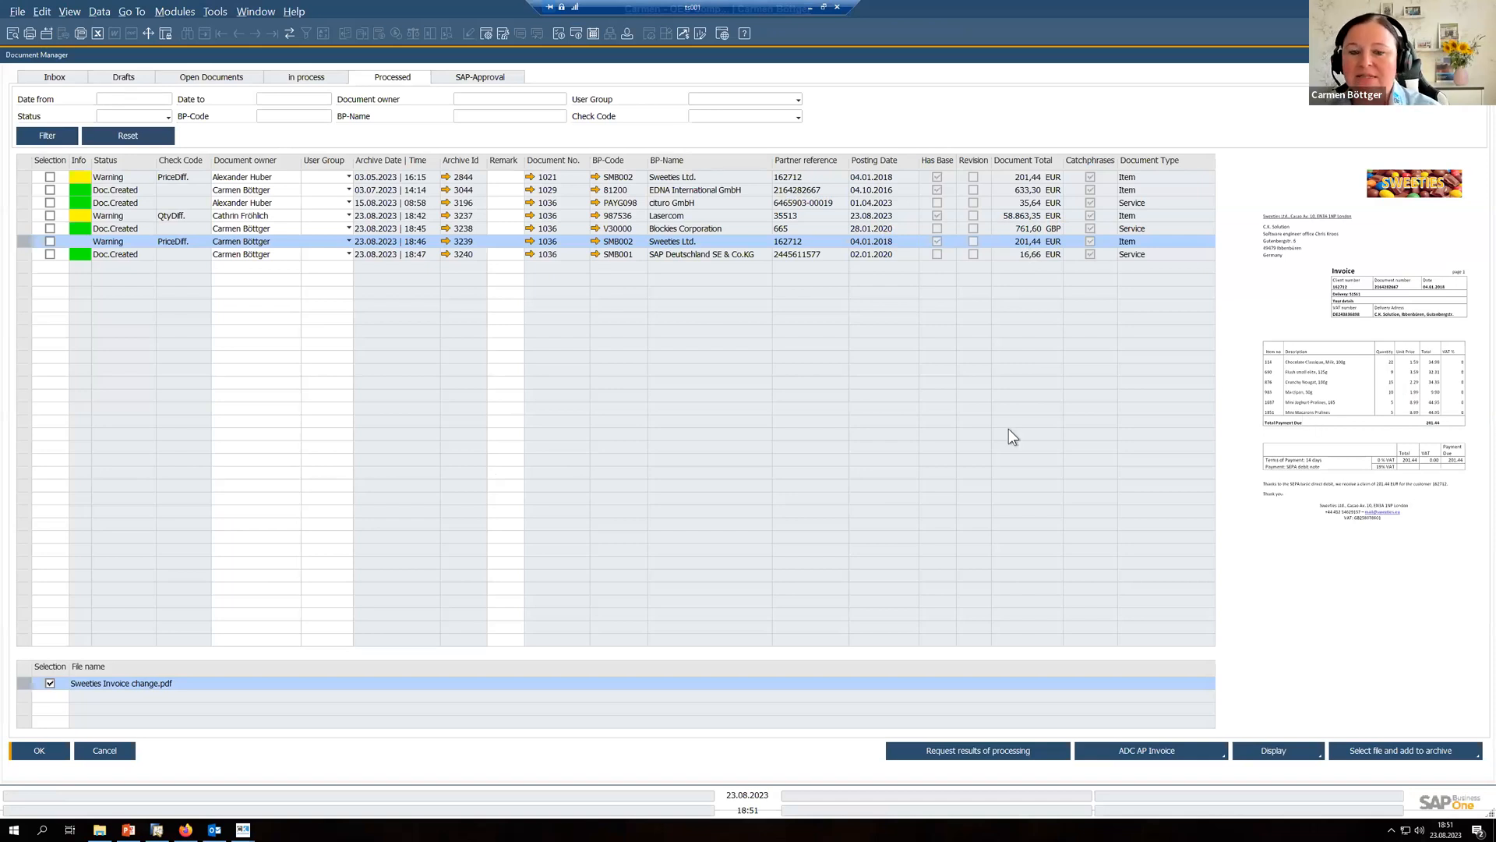
Step: Examine the AP invoice draft of the Sweeties Ltd. document with the price difference and minimize it
{"action": "left_click", "coordinate": [215, 244]}
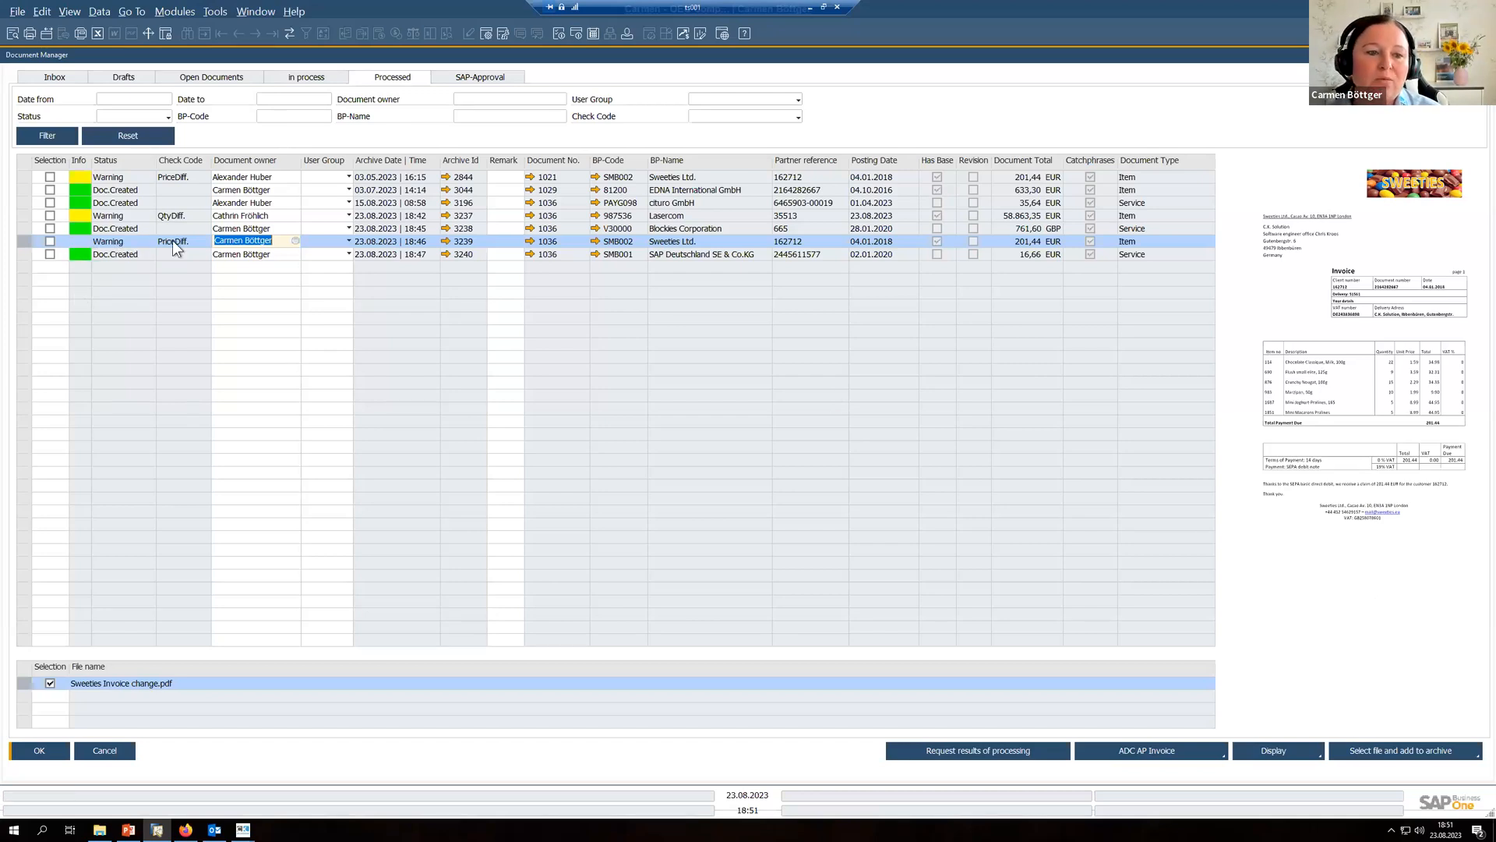
{"action": "left_click", "coordinate": [531, 242]}
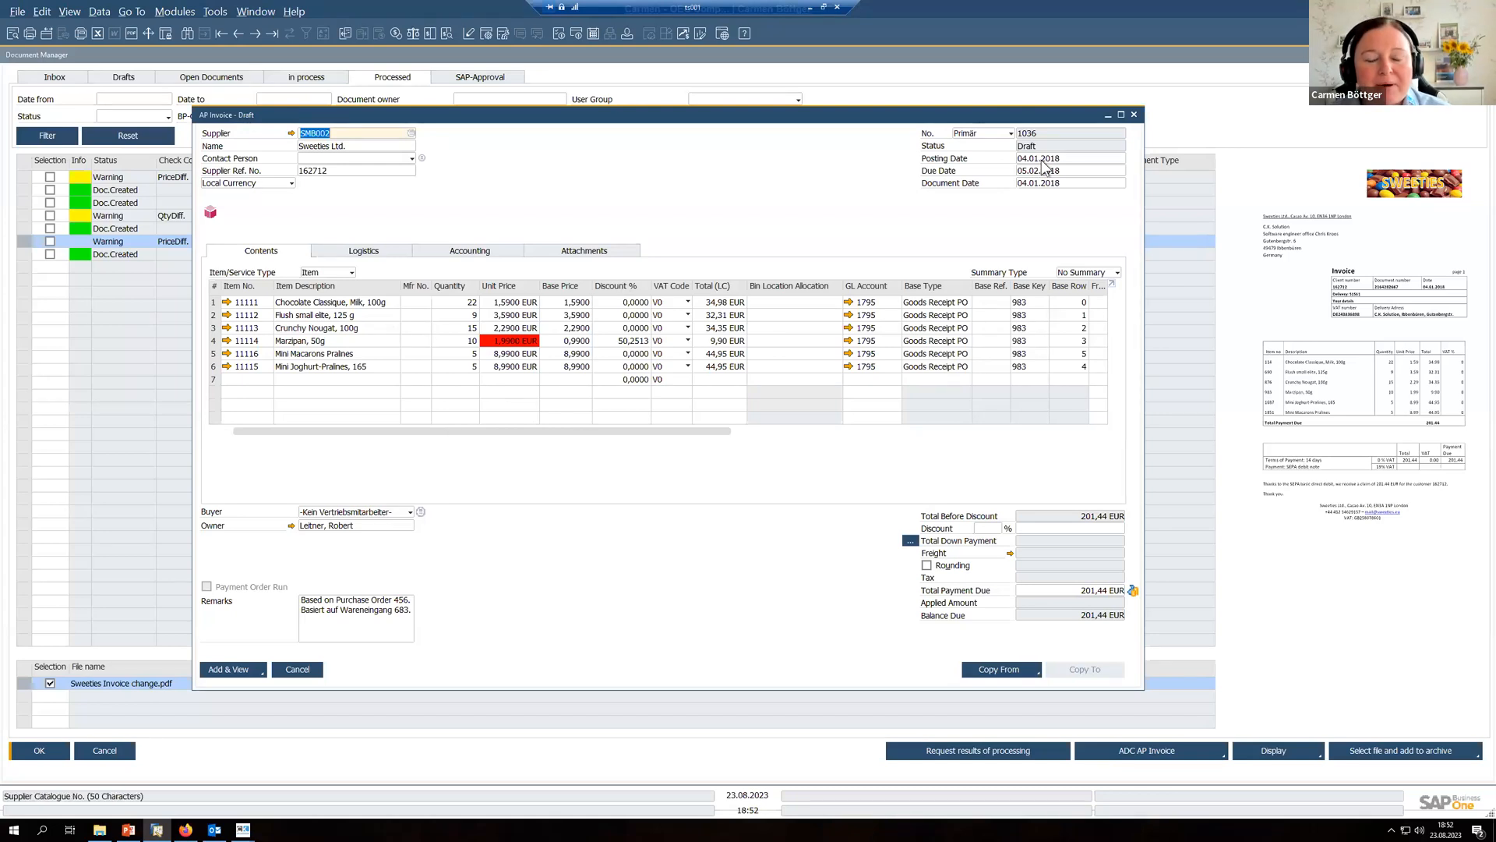
{"action": "left_click", "coordinate": [1108, 116]}
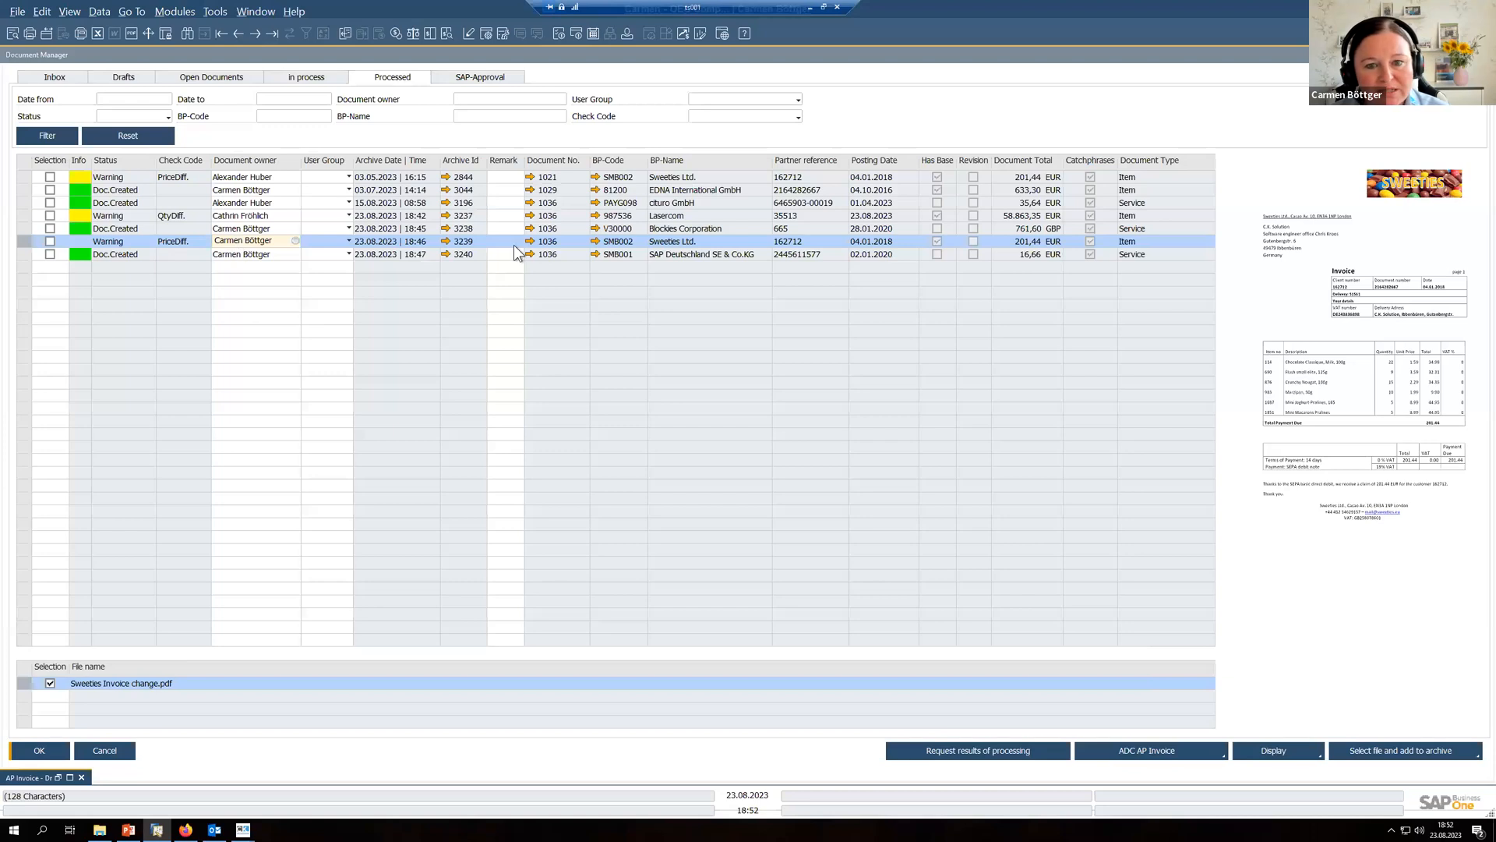
Step: Preview the processed Blockies Corporation and cituro GmbH invoices and mark the cituro GmbH document
{"action": "left_click", "coordinate": [709, 227]}
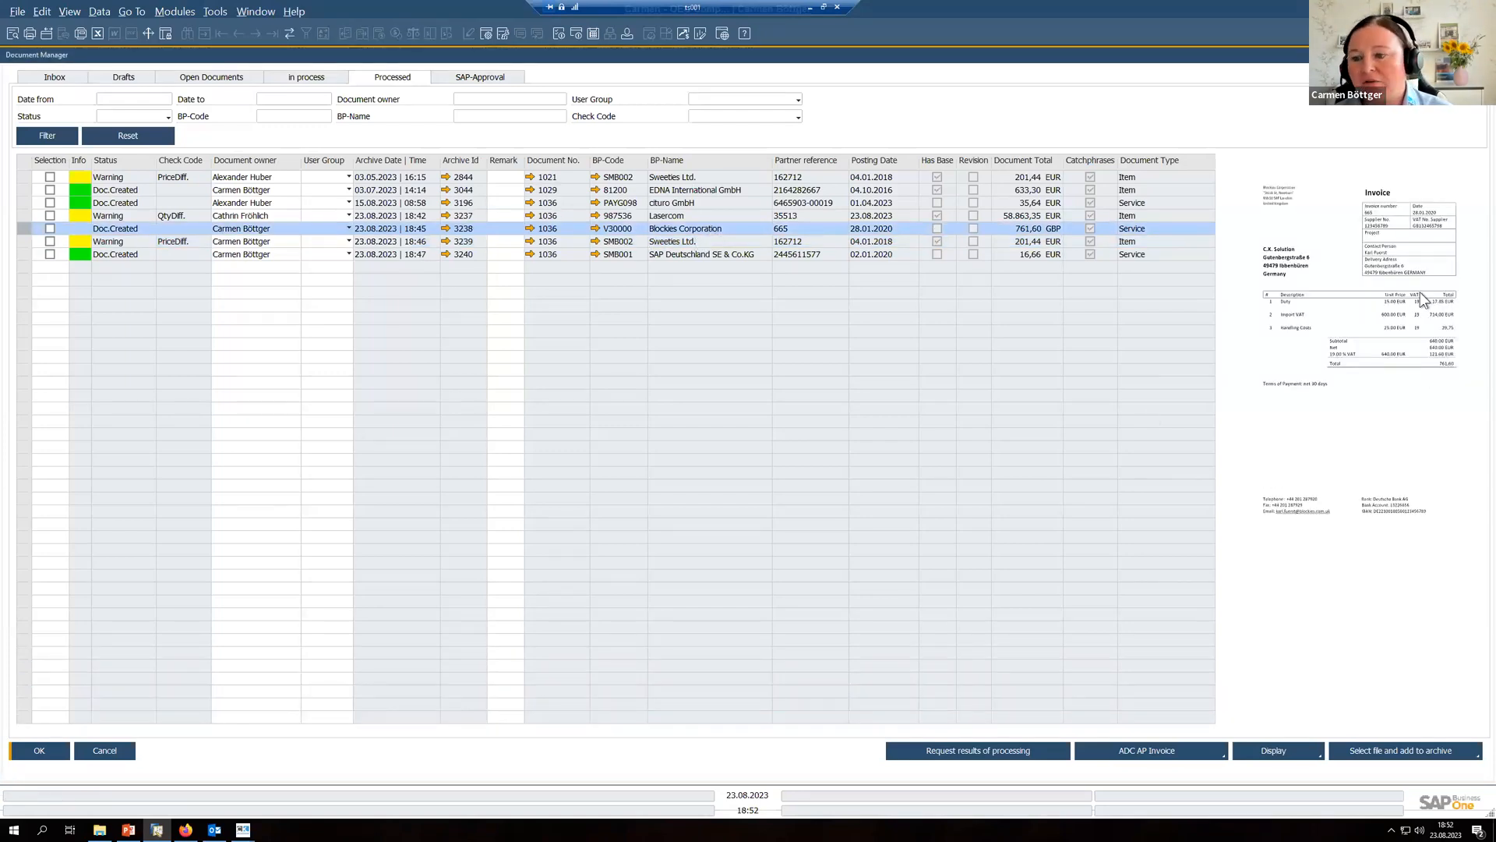
{"action": "left_click", "coordinate": [666, 205]}
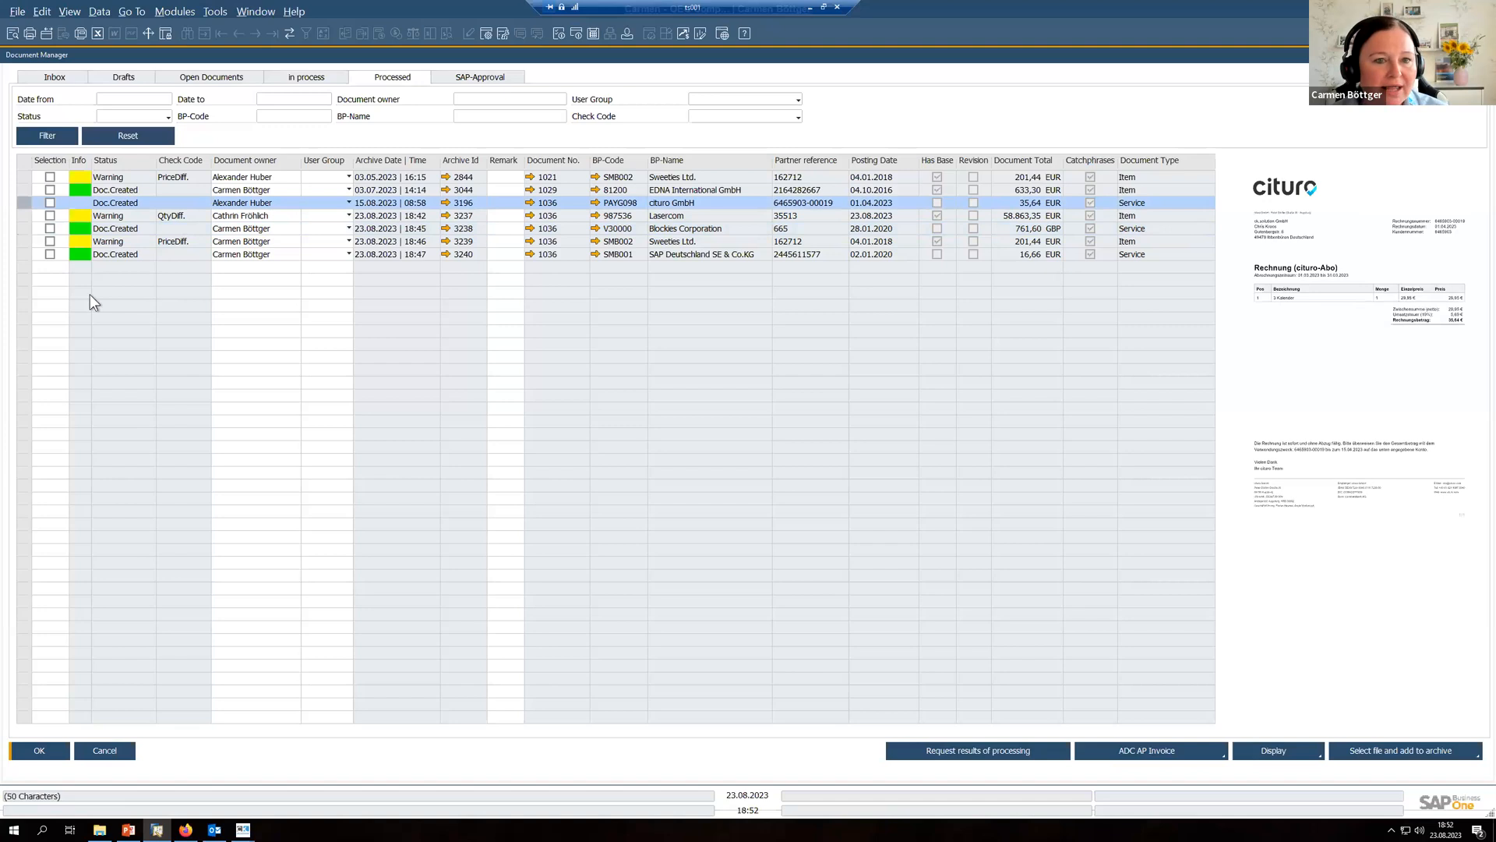
{"action": "left_click", "coordinate": [50, 202]}
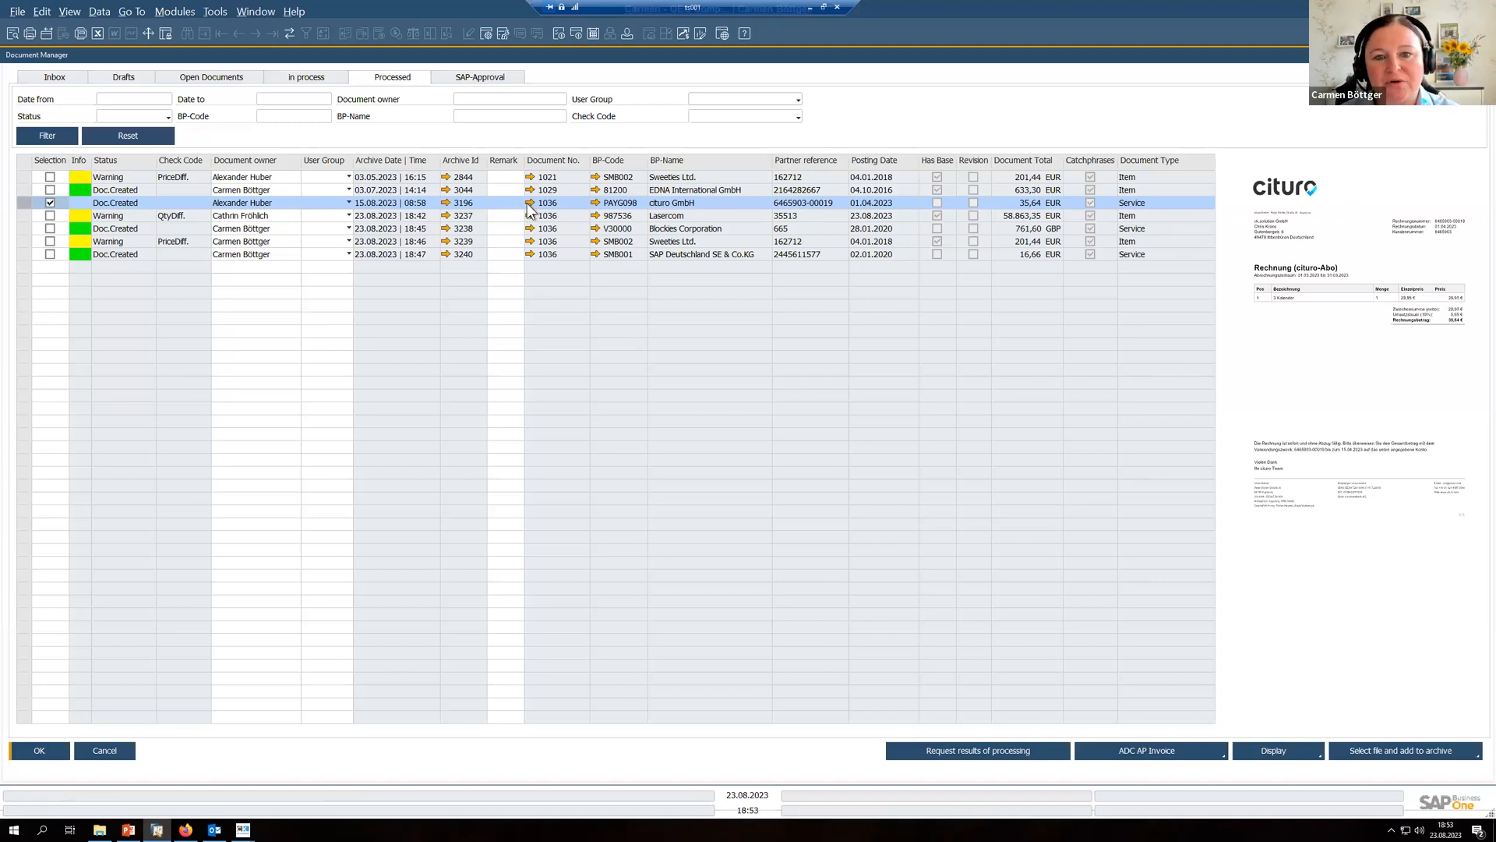
Step: Try the ADC process "Book directly if no warnings or issues" in cituro GmbH's ADC profile settings and close them without updating
{"action": "left_click", "coordinate": [595, 201]}
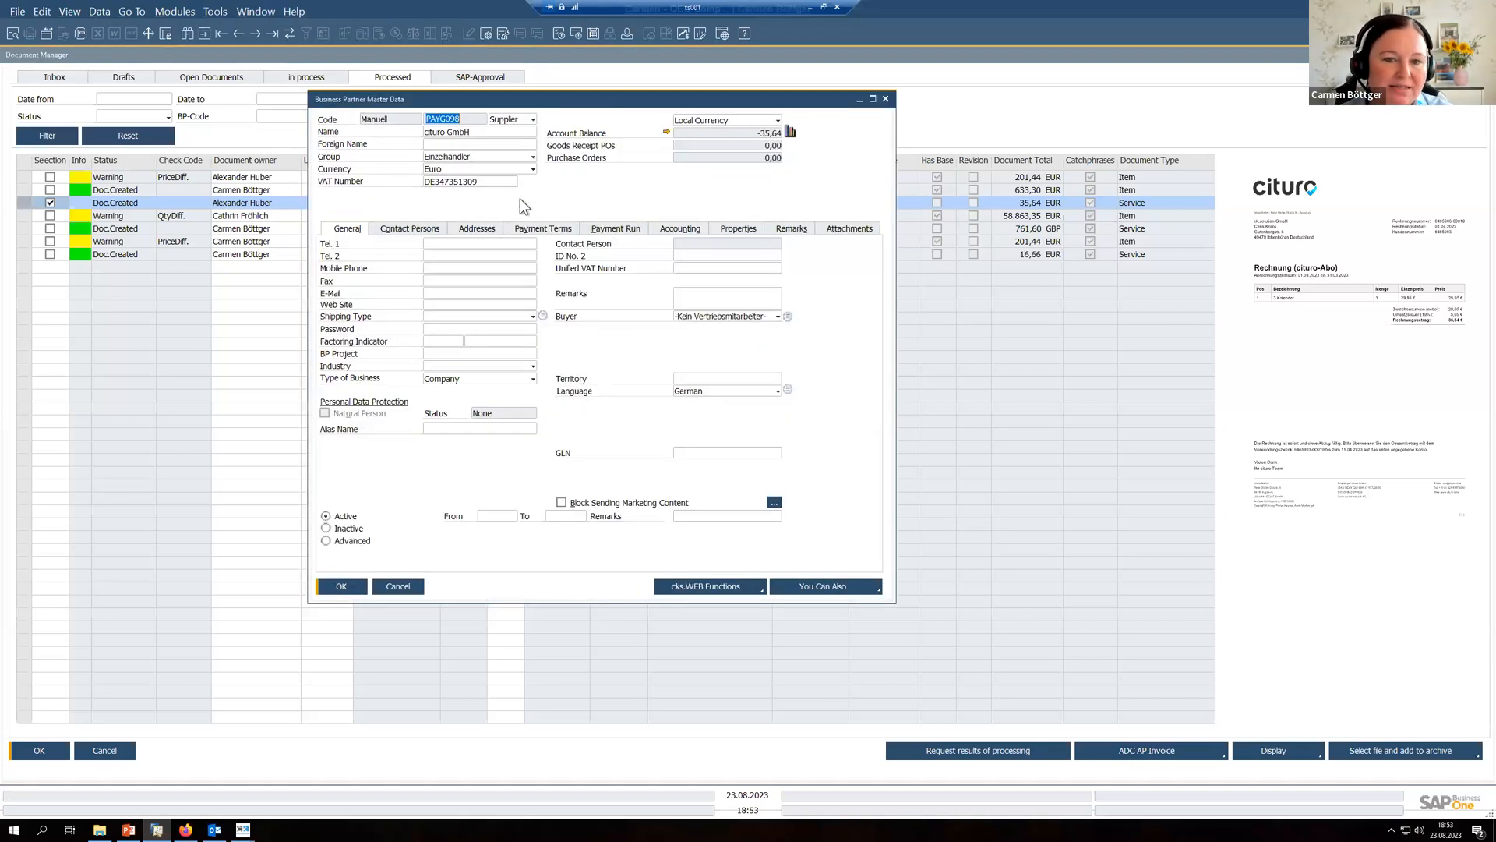
{"action": "right_click", "coordinate": [539, 191]}
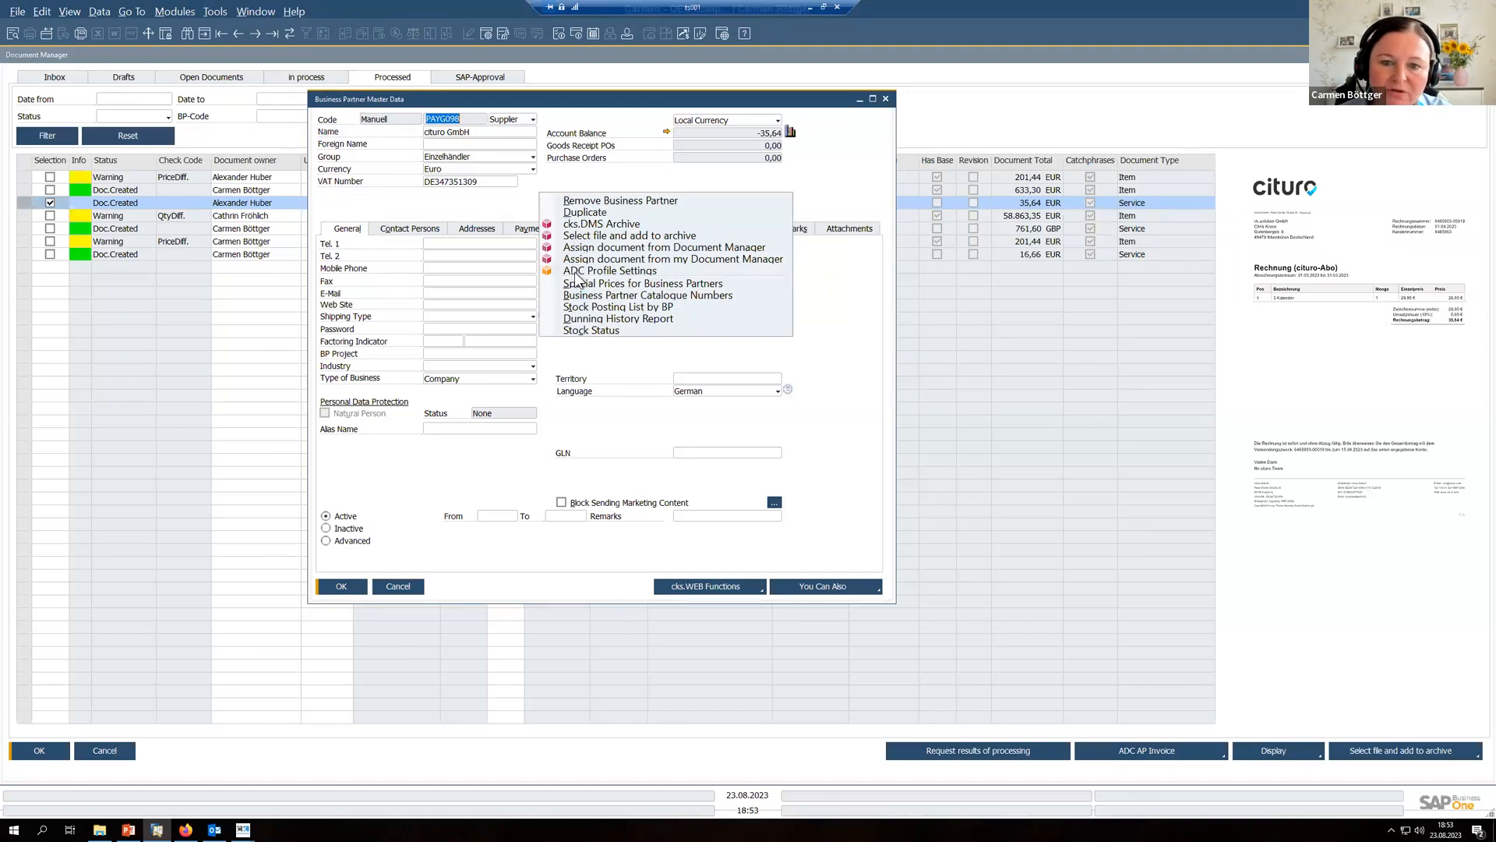
{"action": "left_click", "coordinate": [575, 271]}
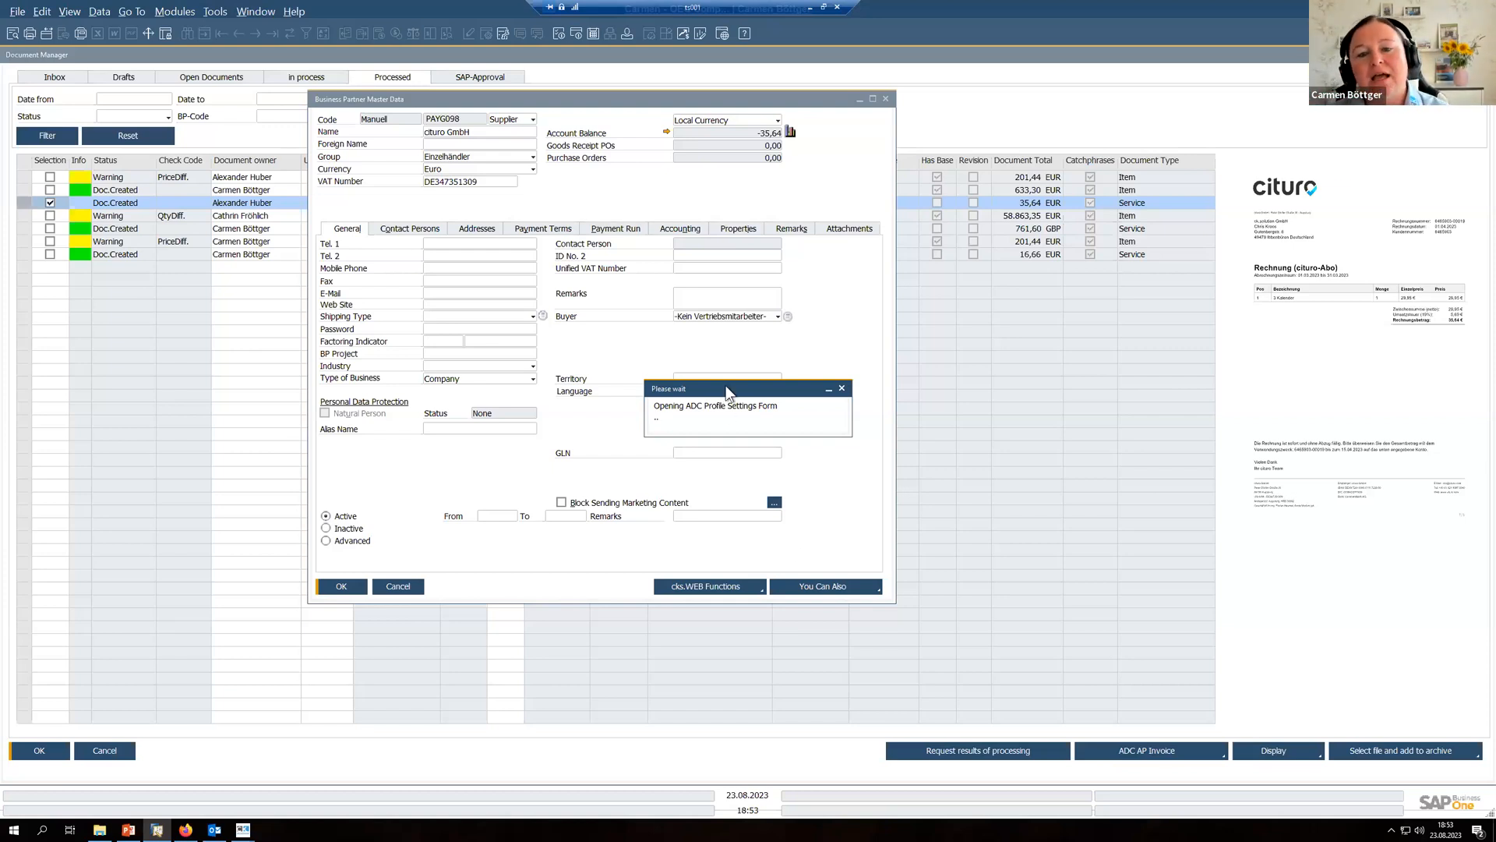
{"action": "left_click", "coordinate": [555, 348]}
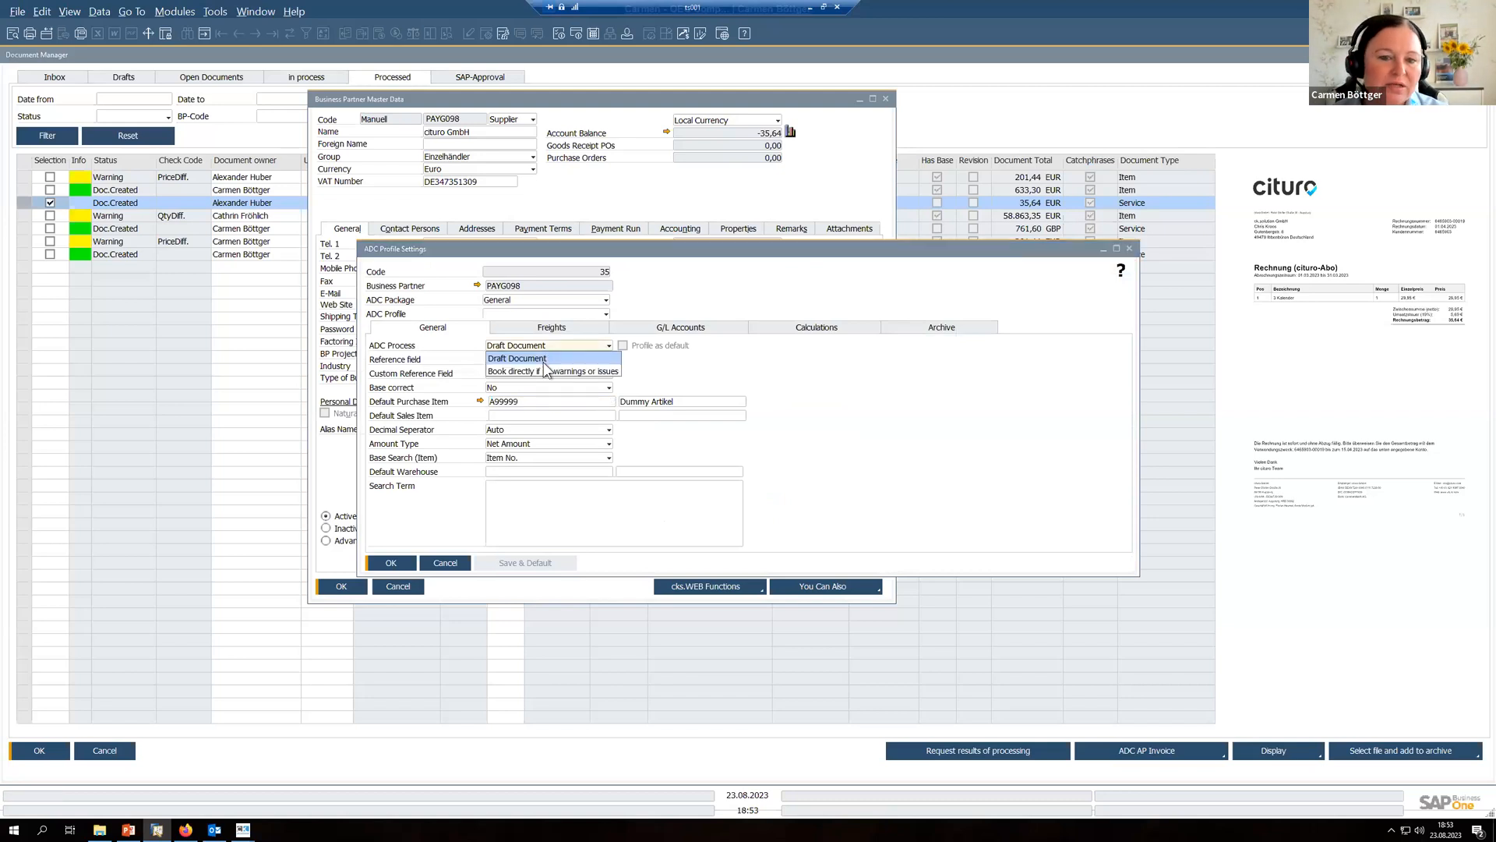
{"action": "left_click", "coordinate": [544, 371]}
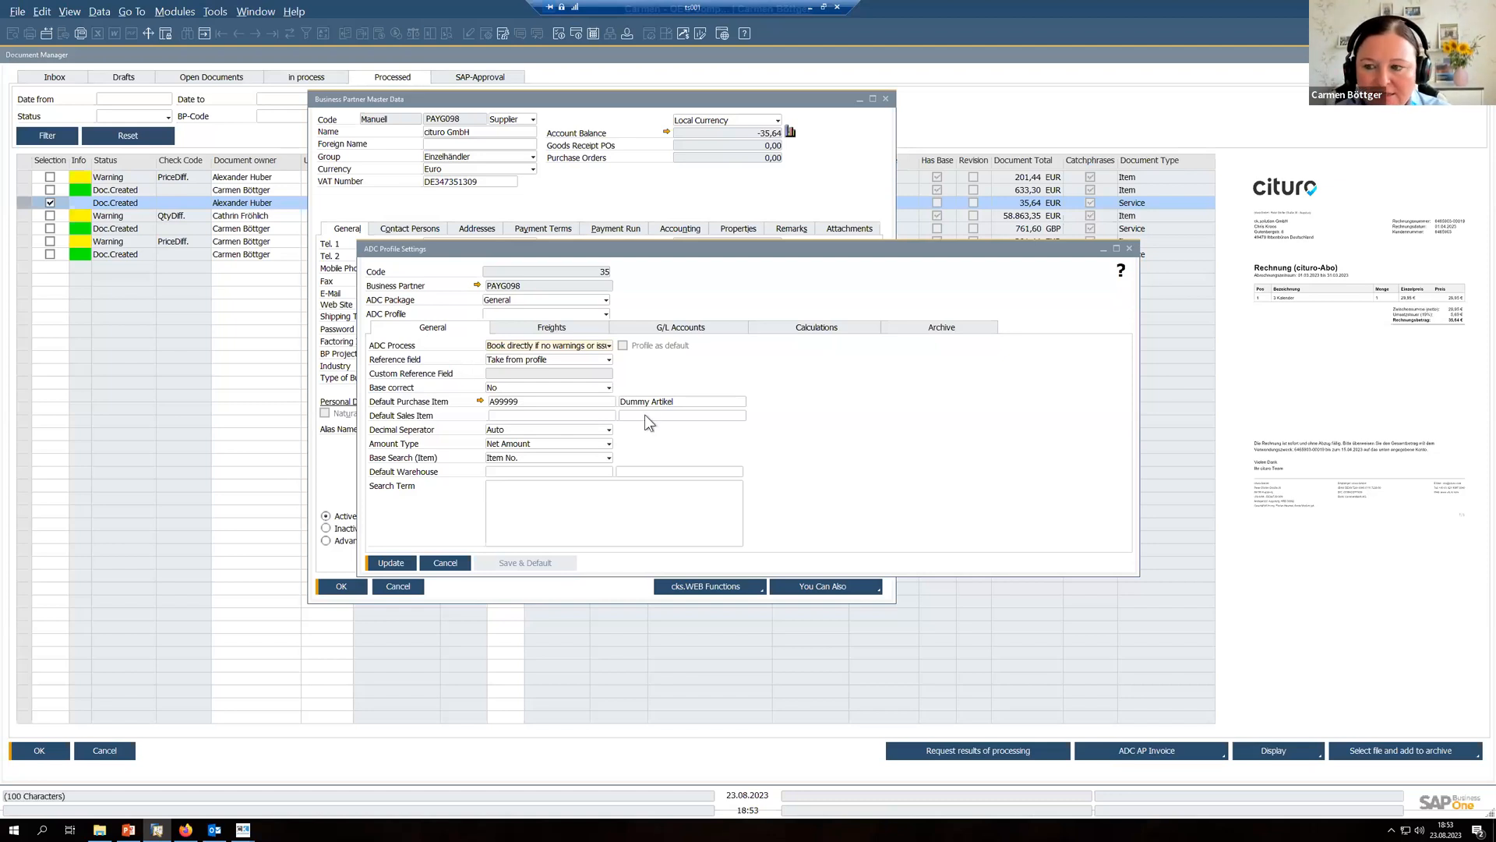
{"action": "left_click", "coordinate": [1128, 250]}
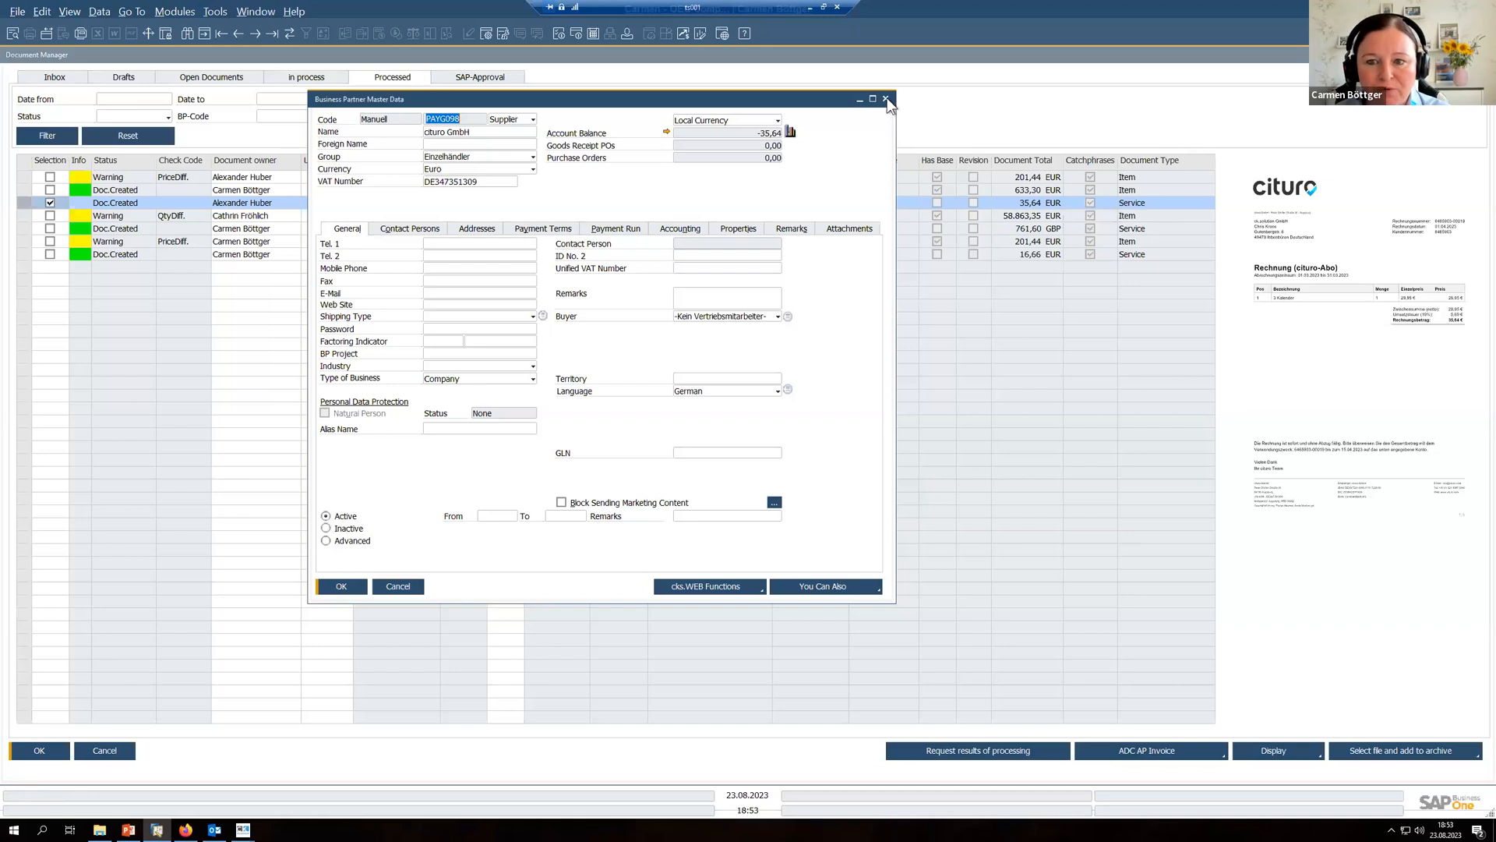
{"action": "left_click", "coordinate": [885, 99]}
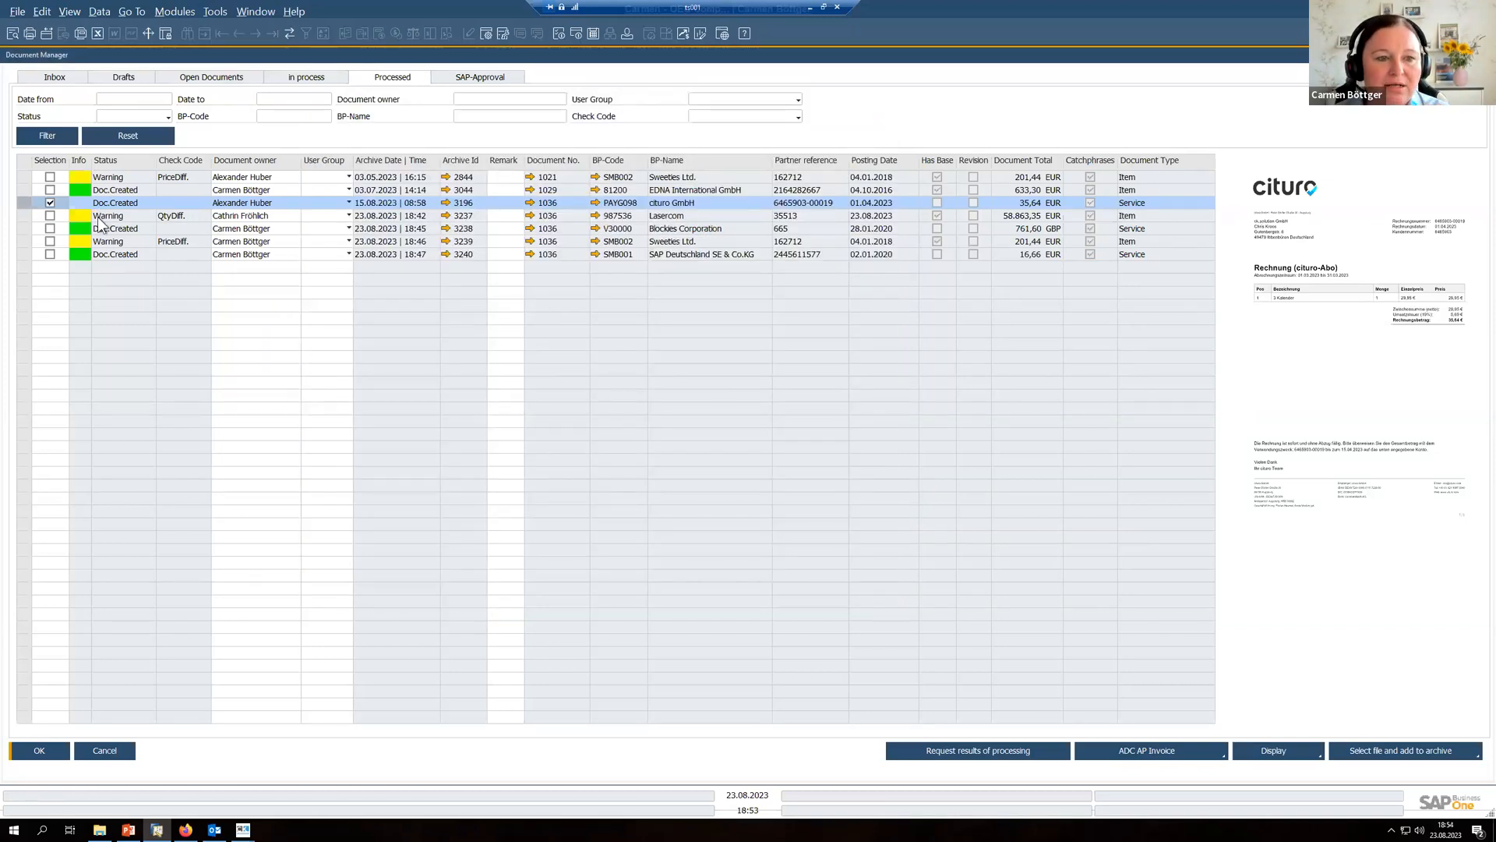
Step: Add the AP invoice draft of cituro GmbH, submit it for approval with the remark "pls. check" and close it
{"action": "left_click", "coordinate": [99, 217]}
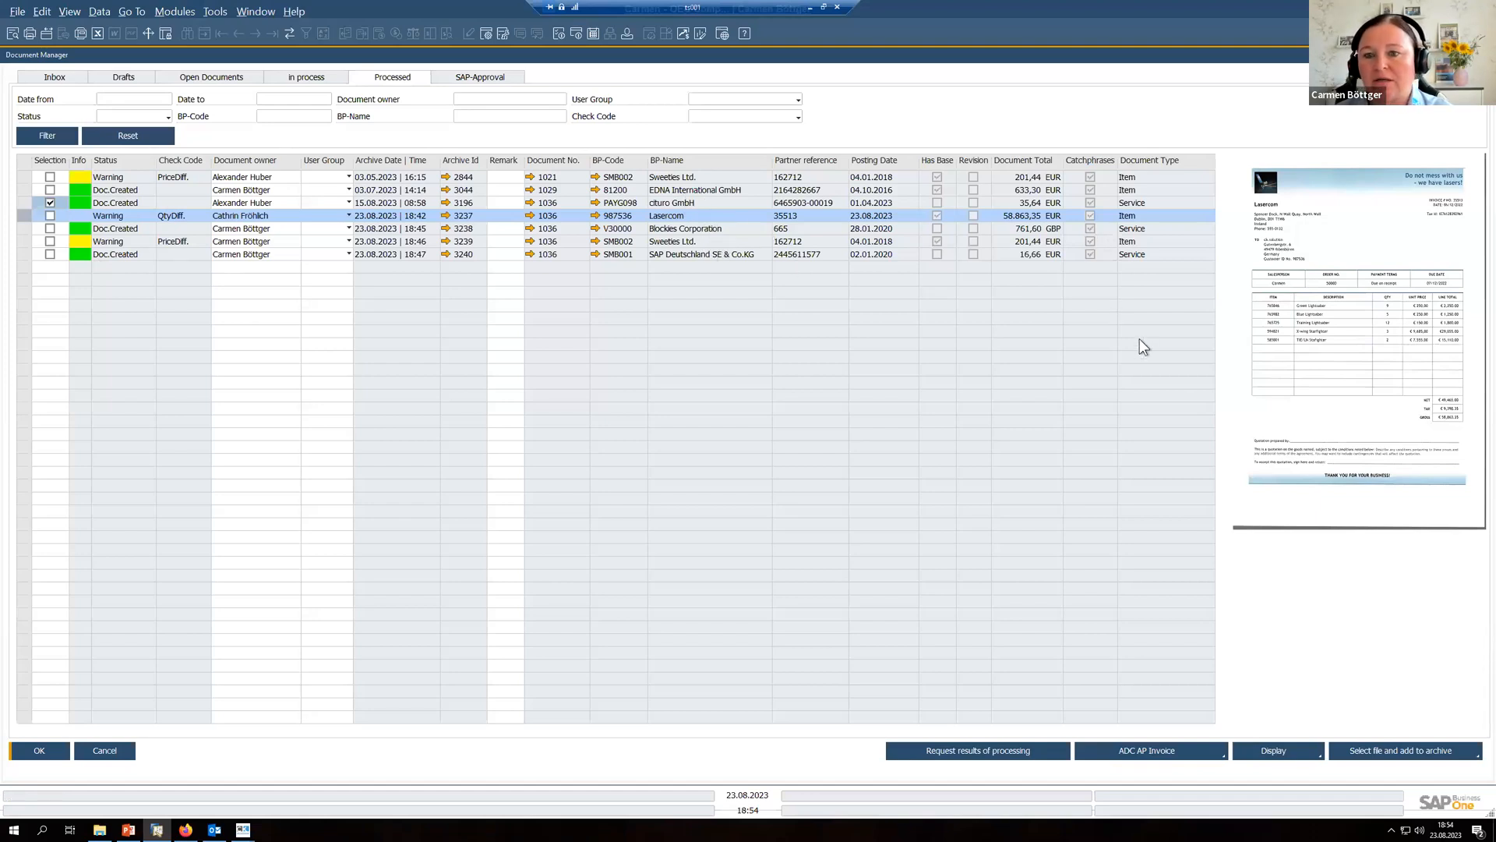
{"action": "key", "text": "Up"}
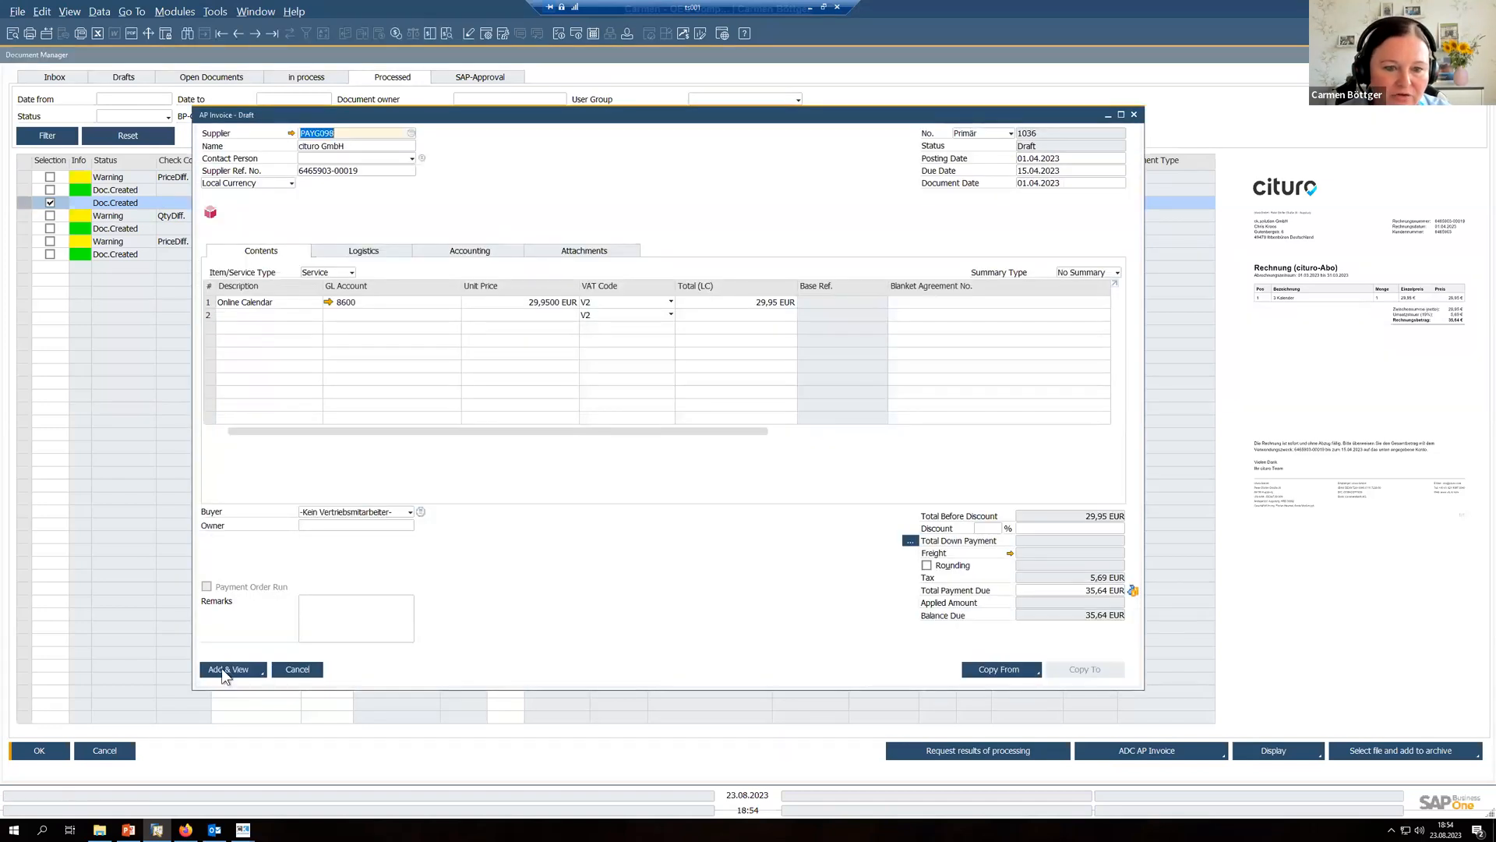
{"action": "left_click", "coordinate": [223, 669]}
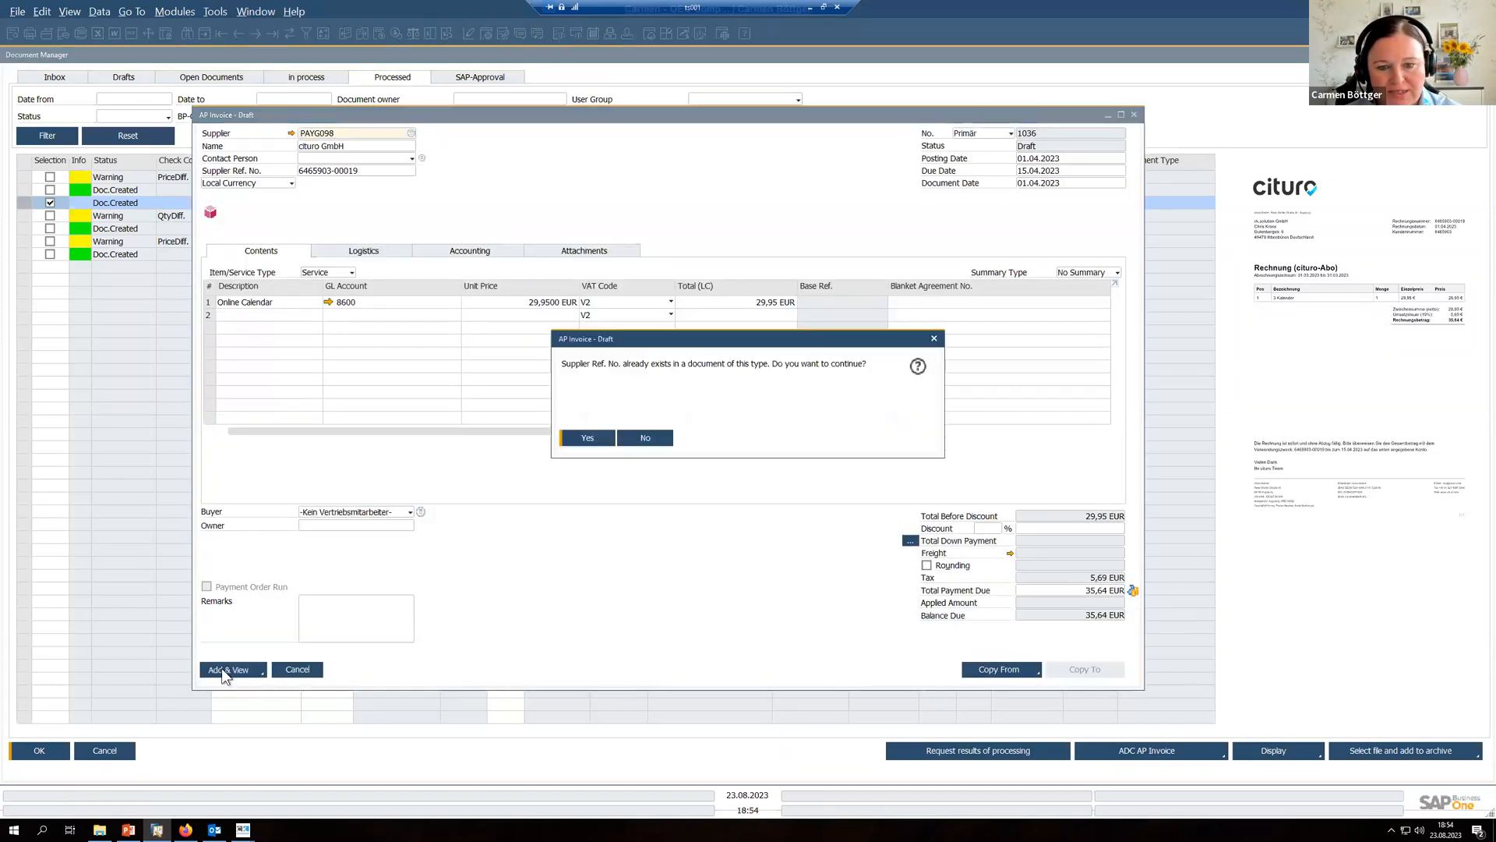
{"action": "left_click", "coordinate": [595, 436]}
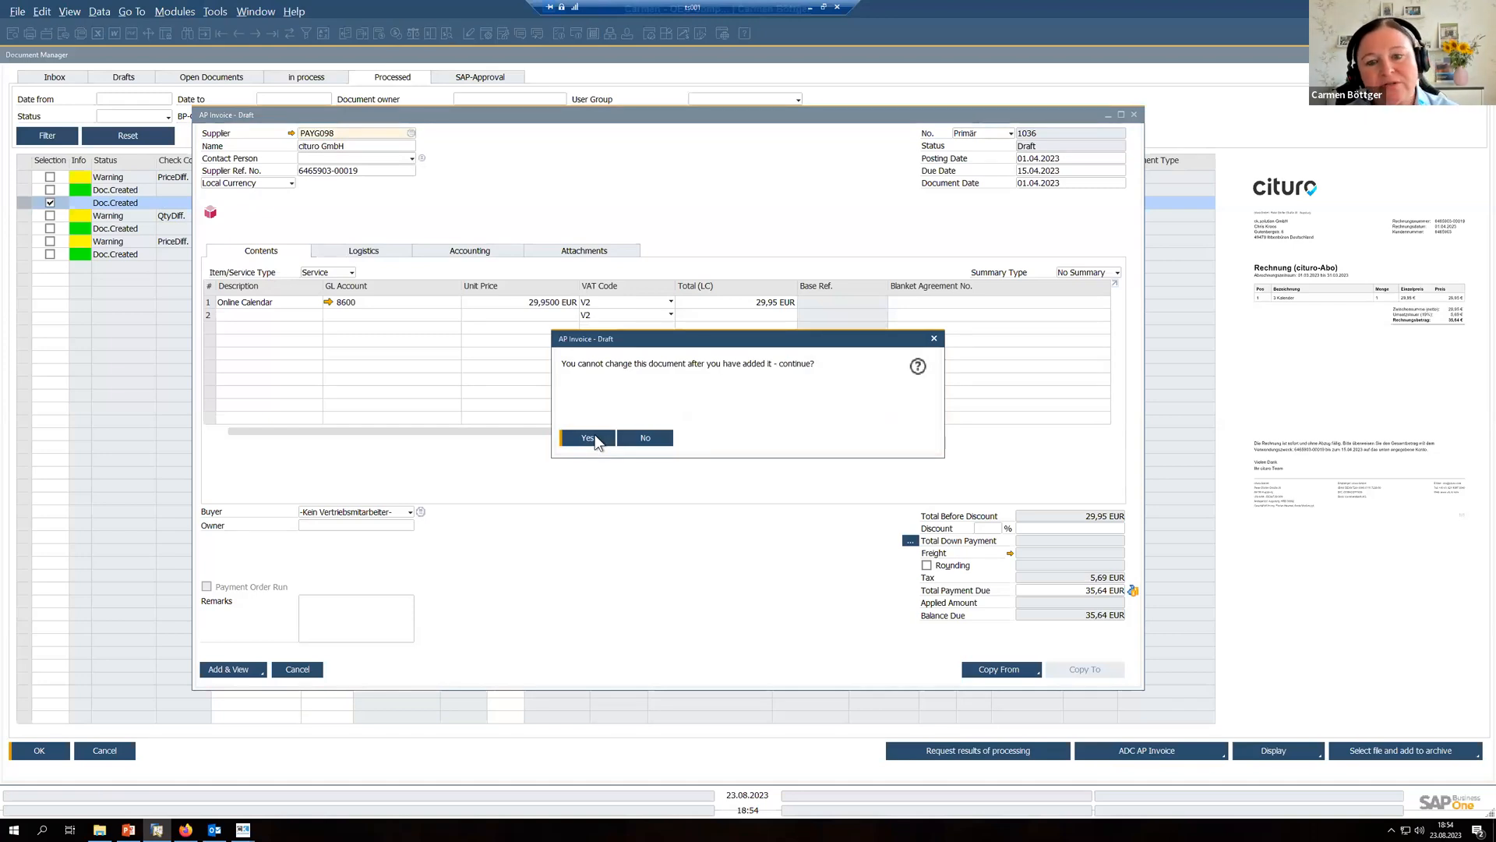
{"action": "left_click", "coordinate": [596, 436]}
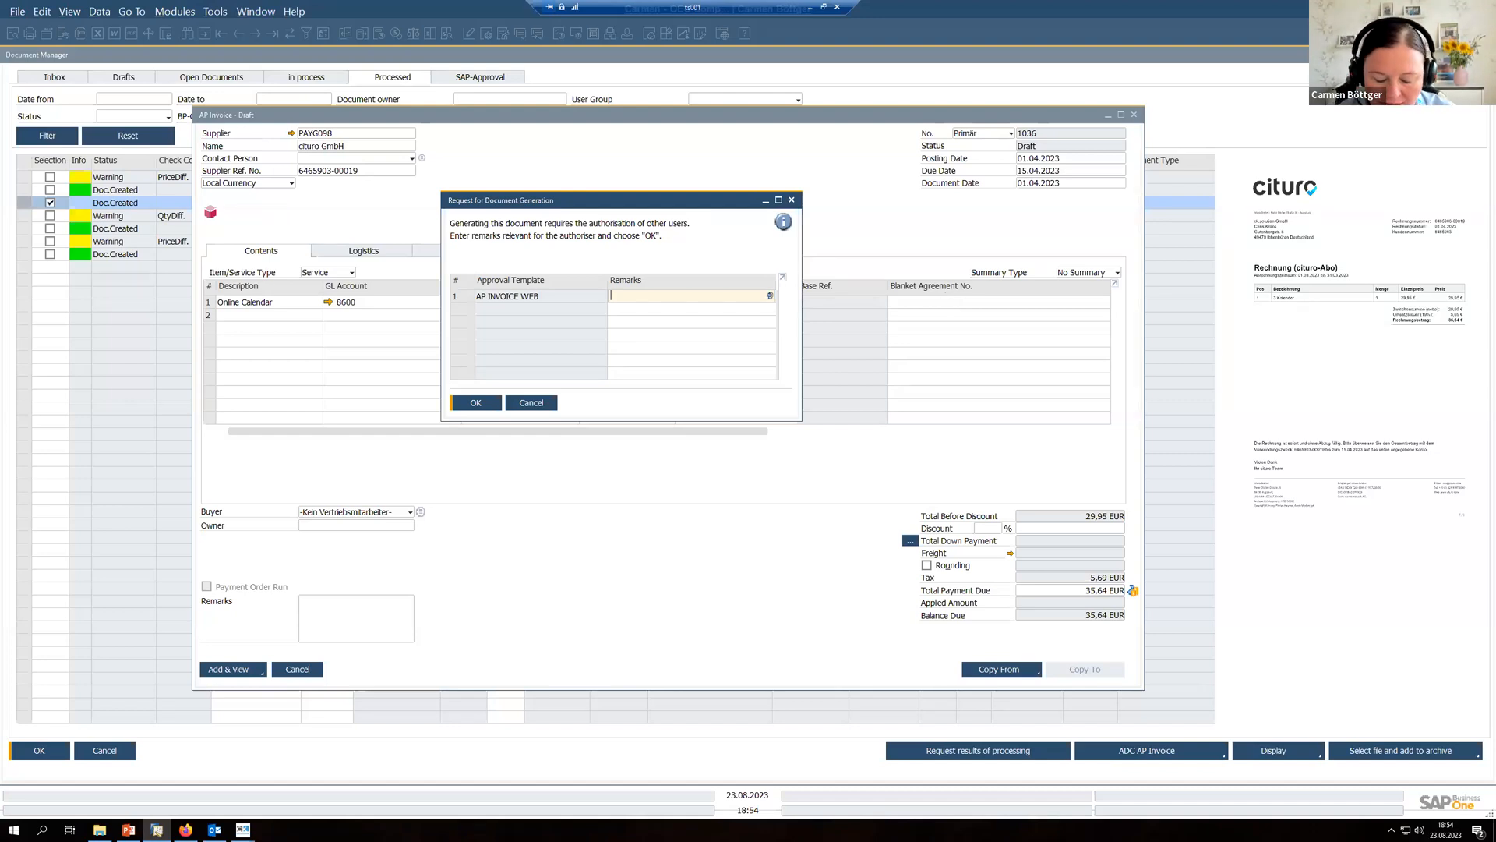
{"action": "type", "text": "ls. check"}
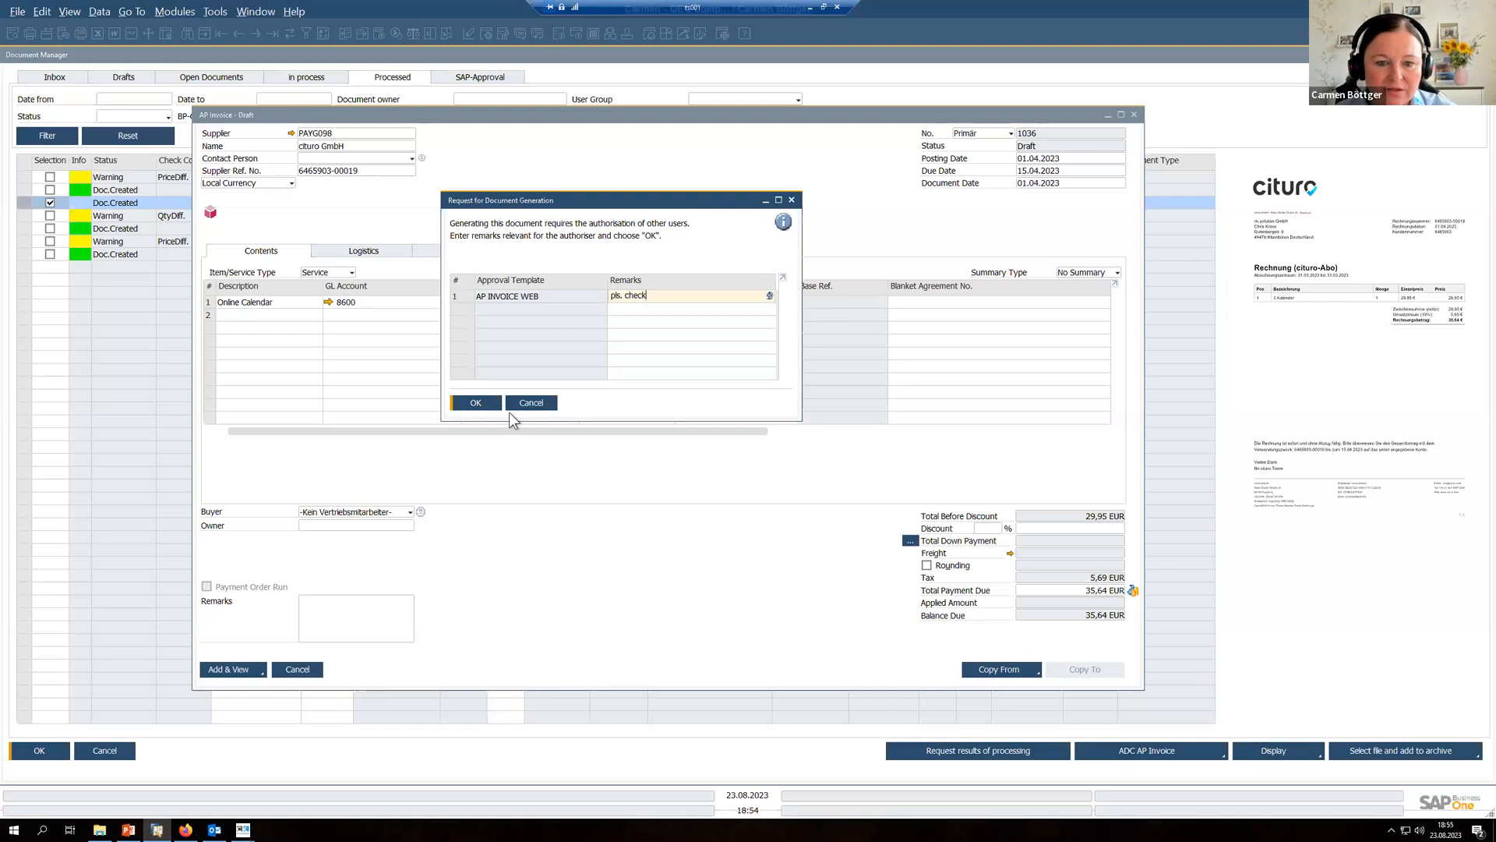
{"action": "left_click", "coordinate": [483, 405]}
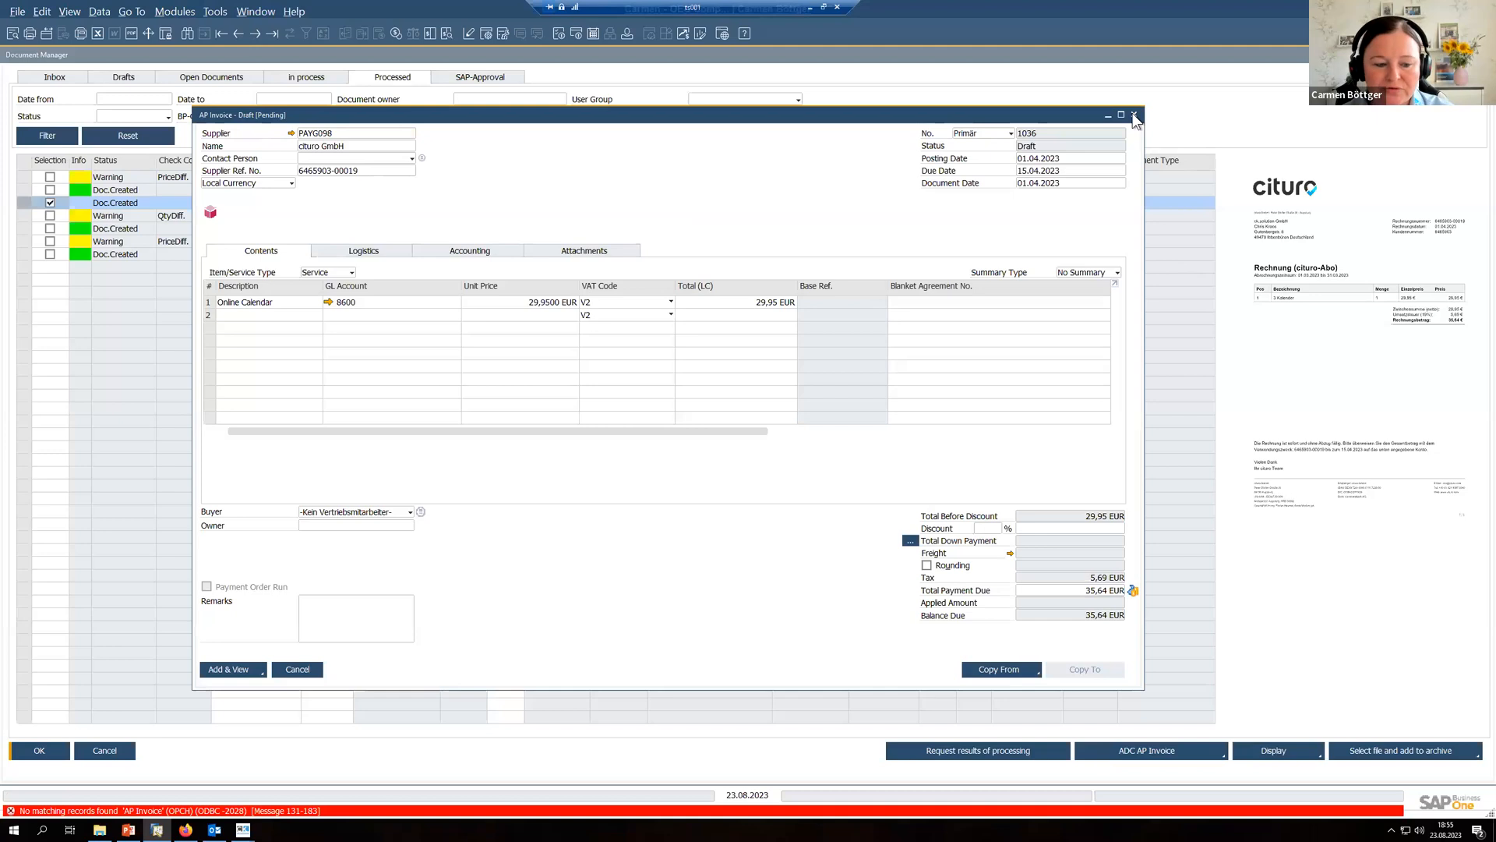
{"action": "key", "text": "Escape"}
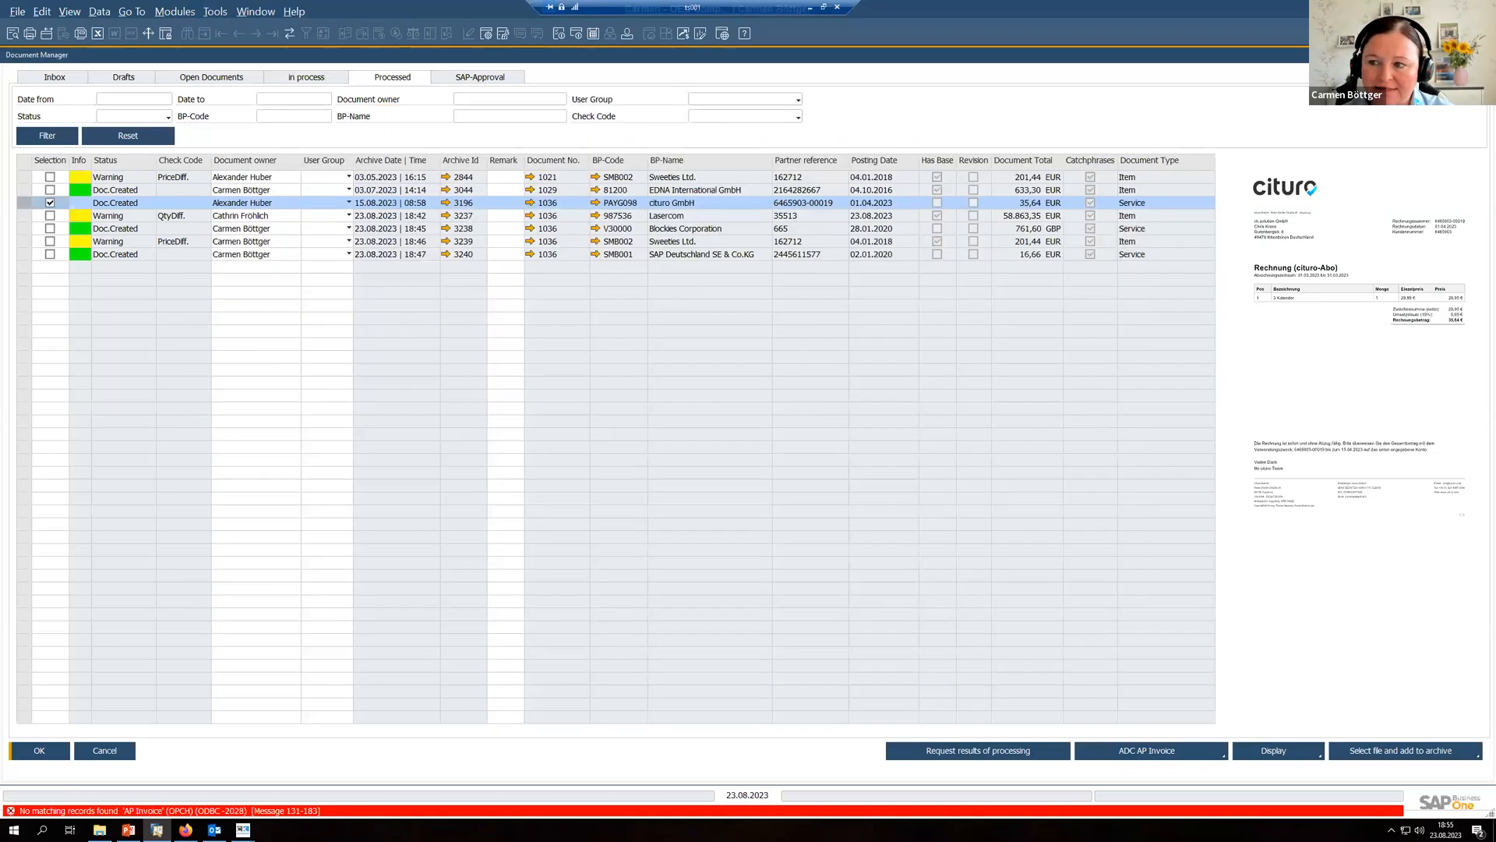
Step: Minimize the Document Manager and read the newest "Request for Approving Document Generation" in the messages and alerts inbox
{"action": "left_click", "coordinate": [720, 32]}
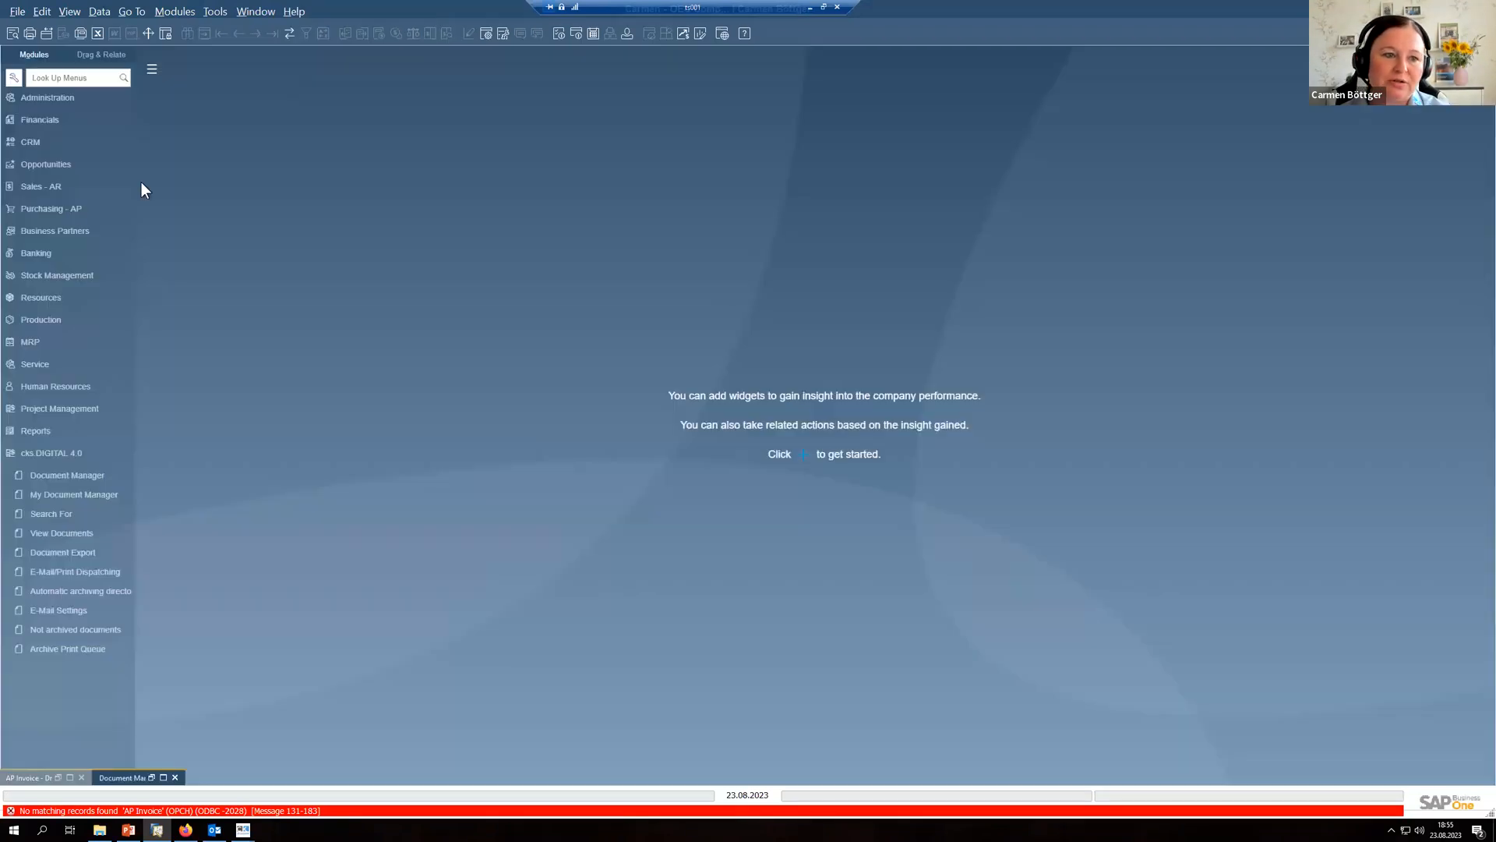
{"action": "left_click", "coordinate": [31, 452]}
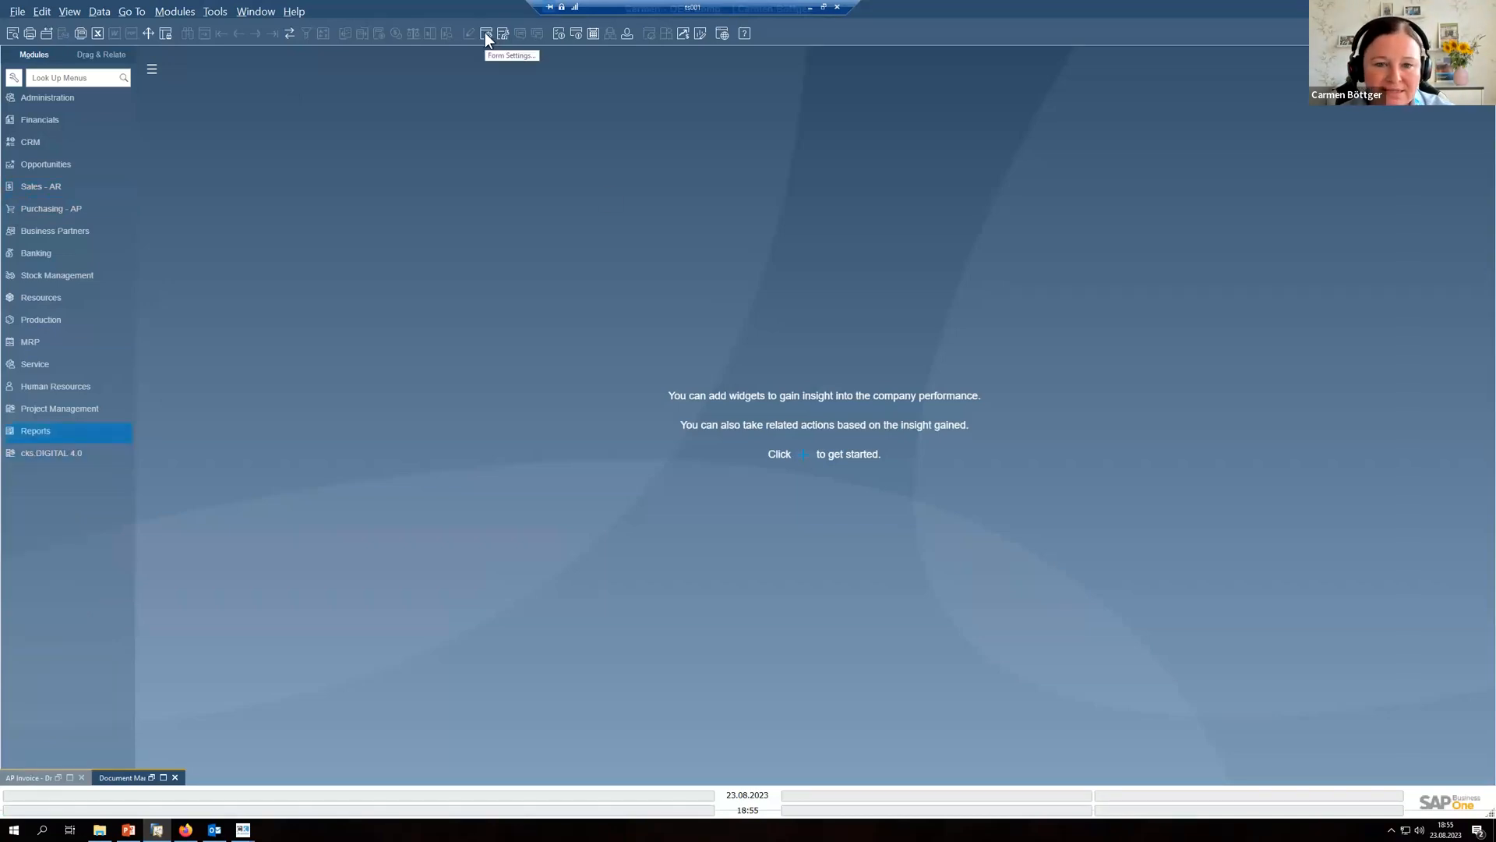
{"action": "left_click", "coordinate": [577, 33]}
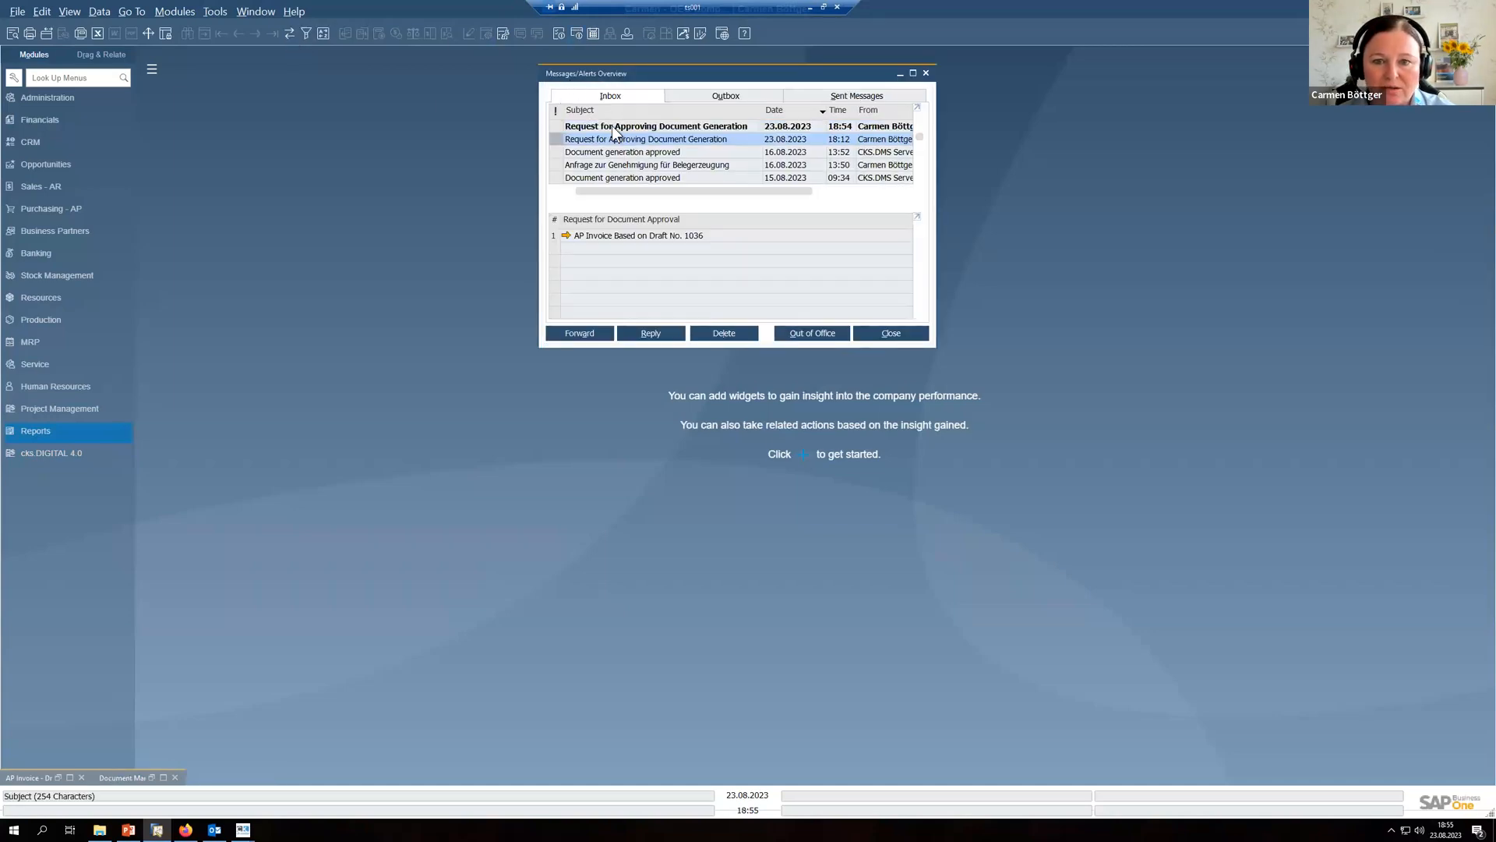
{"action": "left_click", "coordinate": [614, 127]}
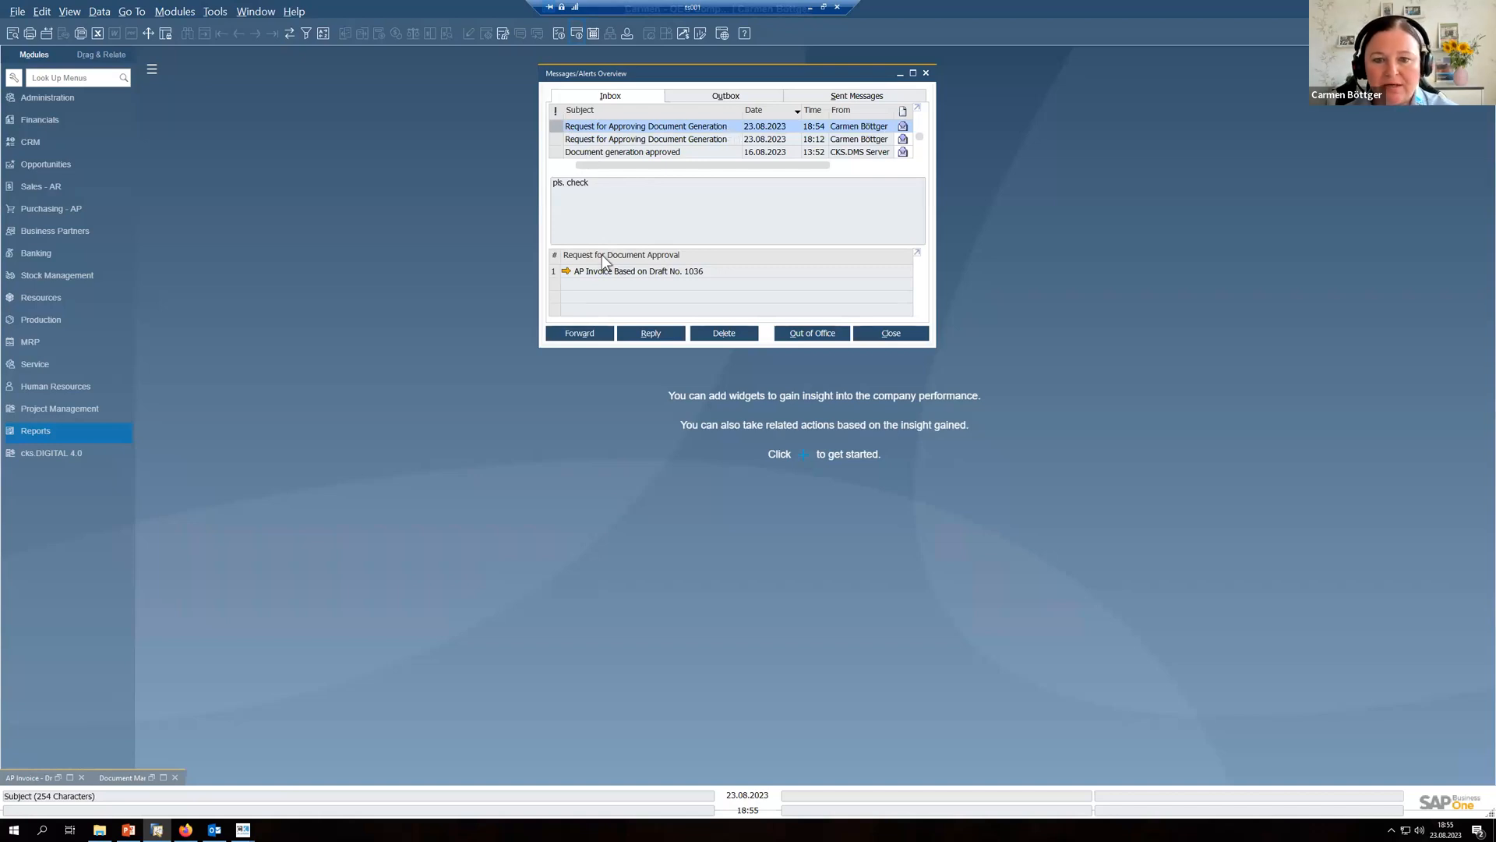
Step: Open the pending cituro GmbH draft from the approval request, check its archived invoice and close the revision window
{"action": "left_click", "coordinate": [566, 270]}
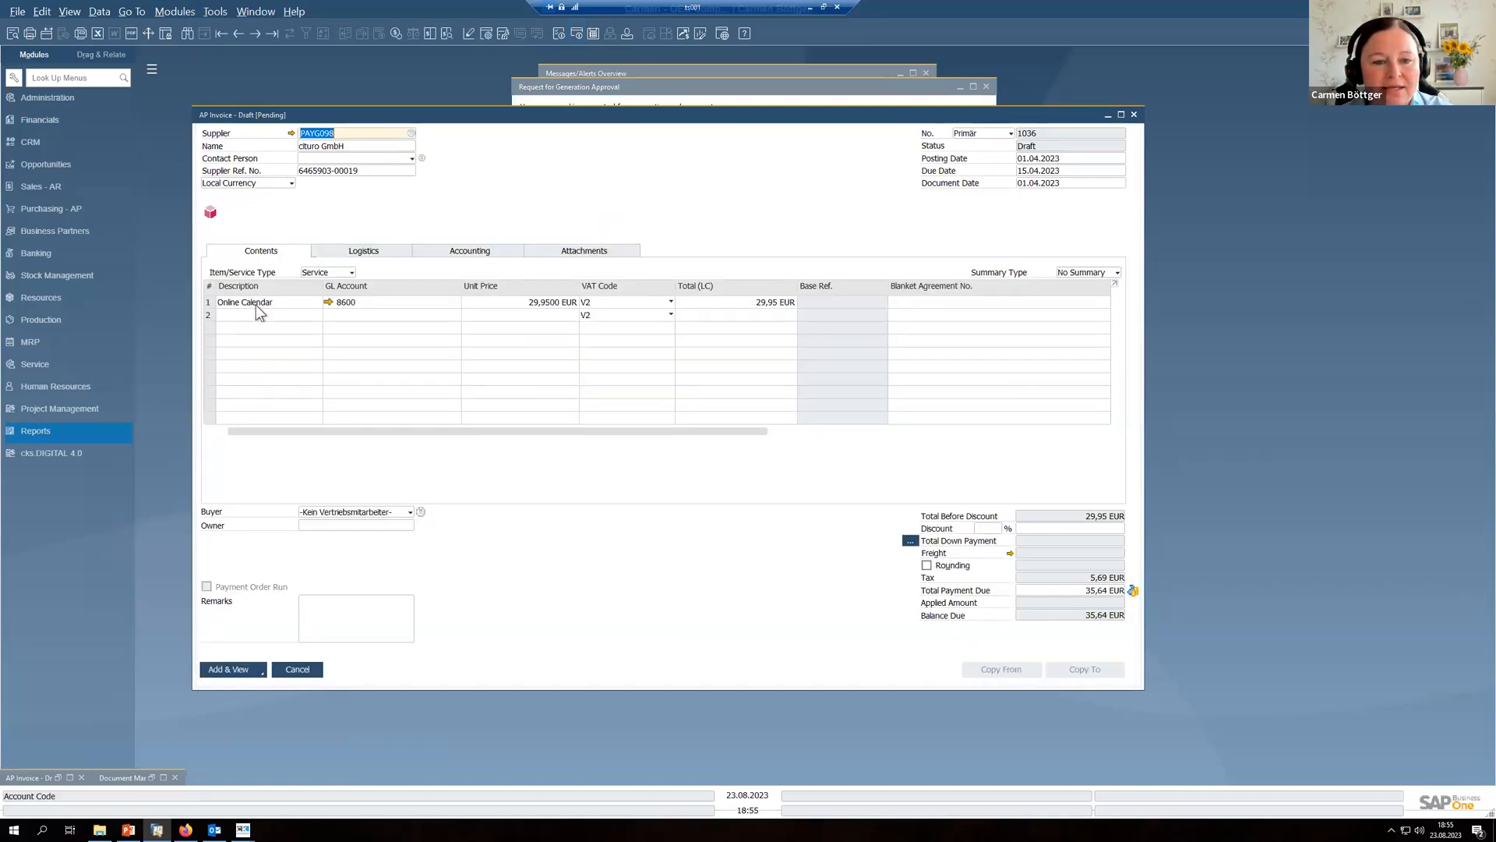
{"action": "left_click", "coordinate": [209, 214]}
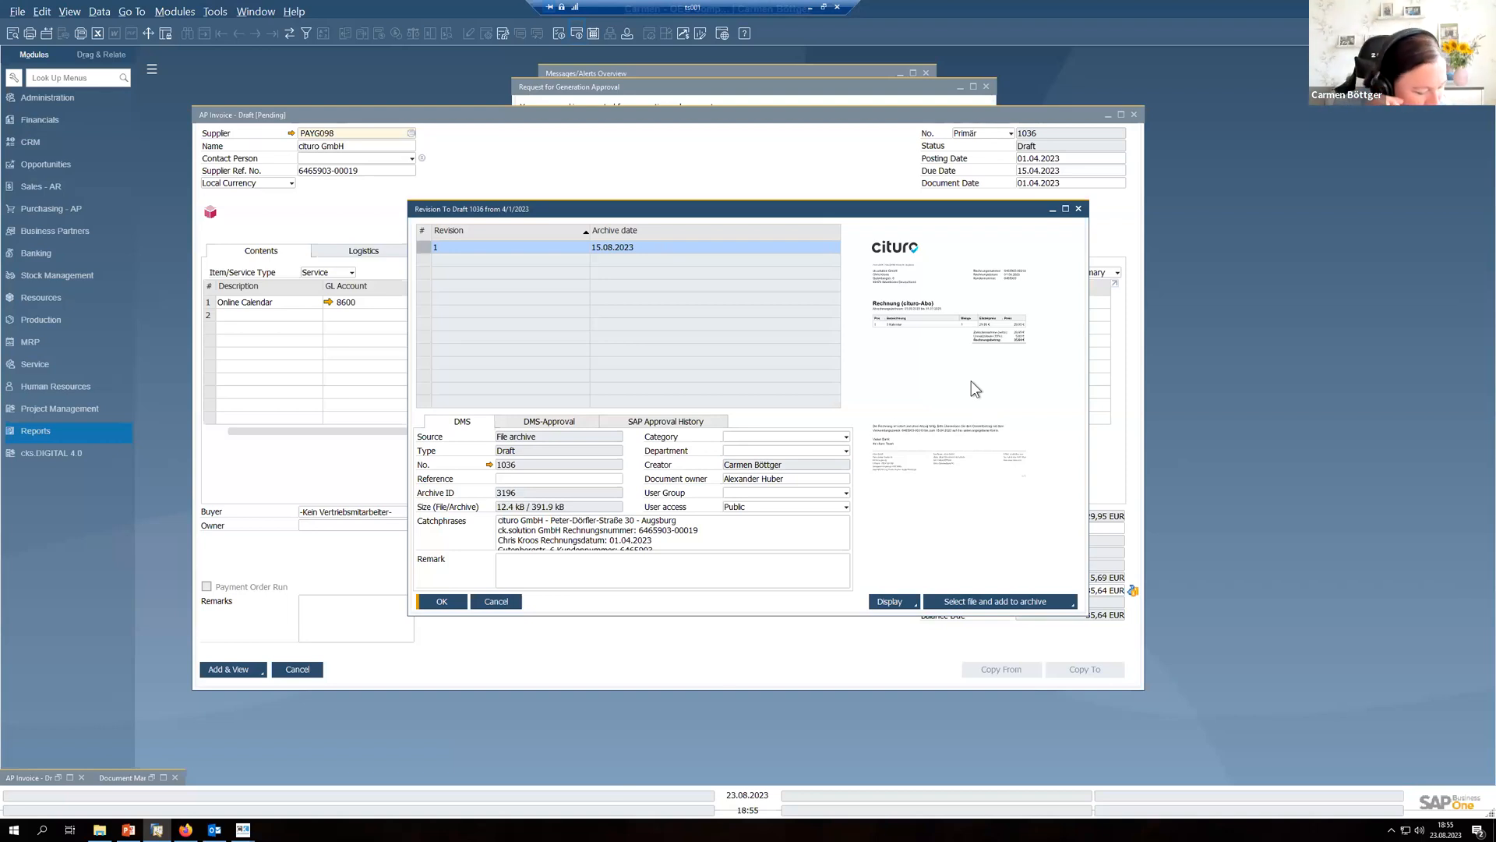
{"action": "left_click", "coordinate": [1080, 209]}
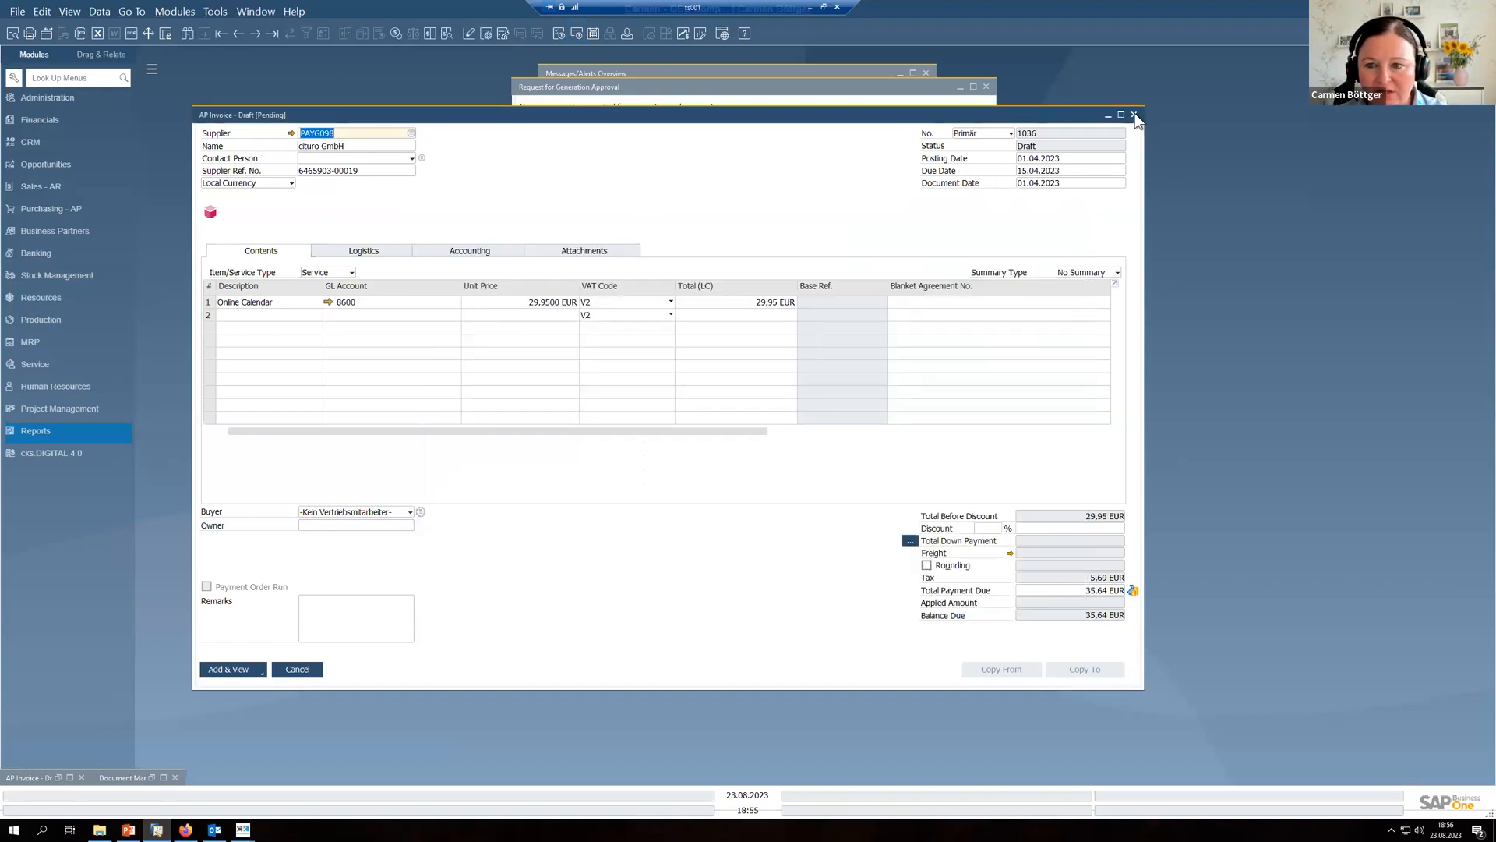
Step: Look through the decision options of the approval request and close the request without answering it
{"action": "left_click", "coordinate": [718, 476]}
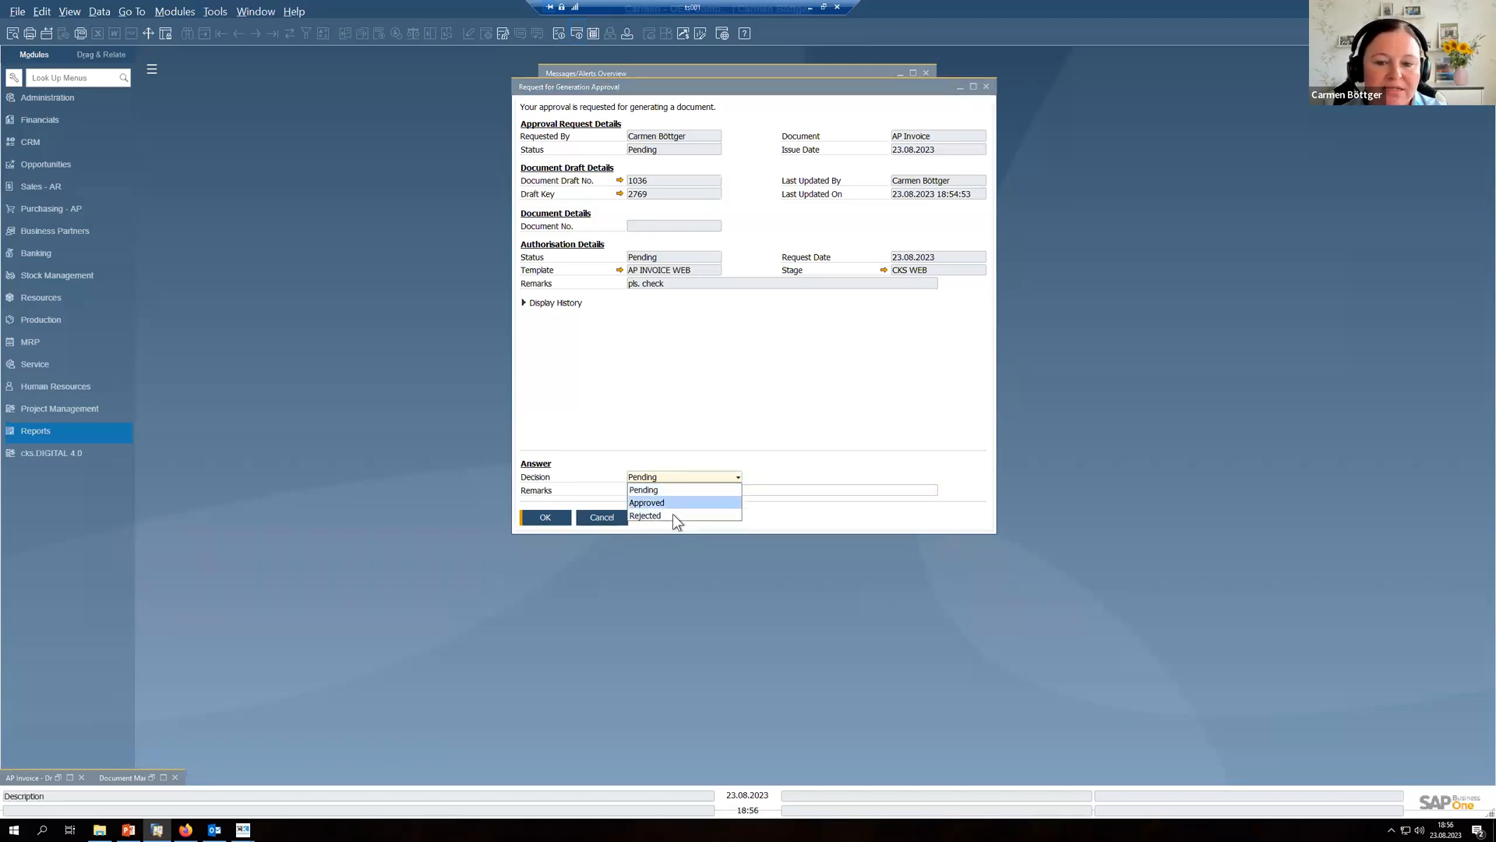
{"action": "left_click", "coordinate": [737, 373]}
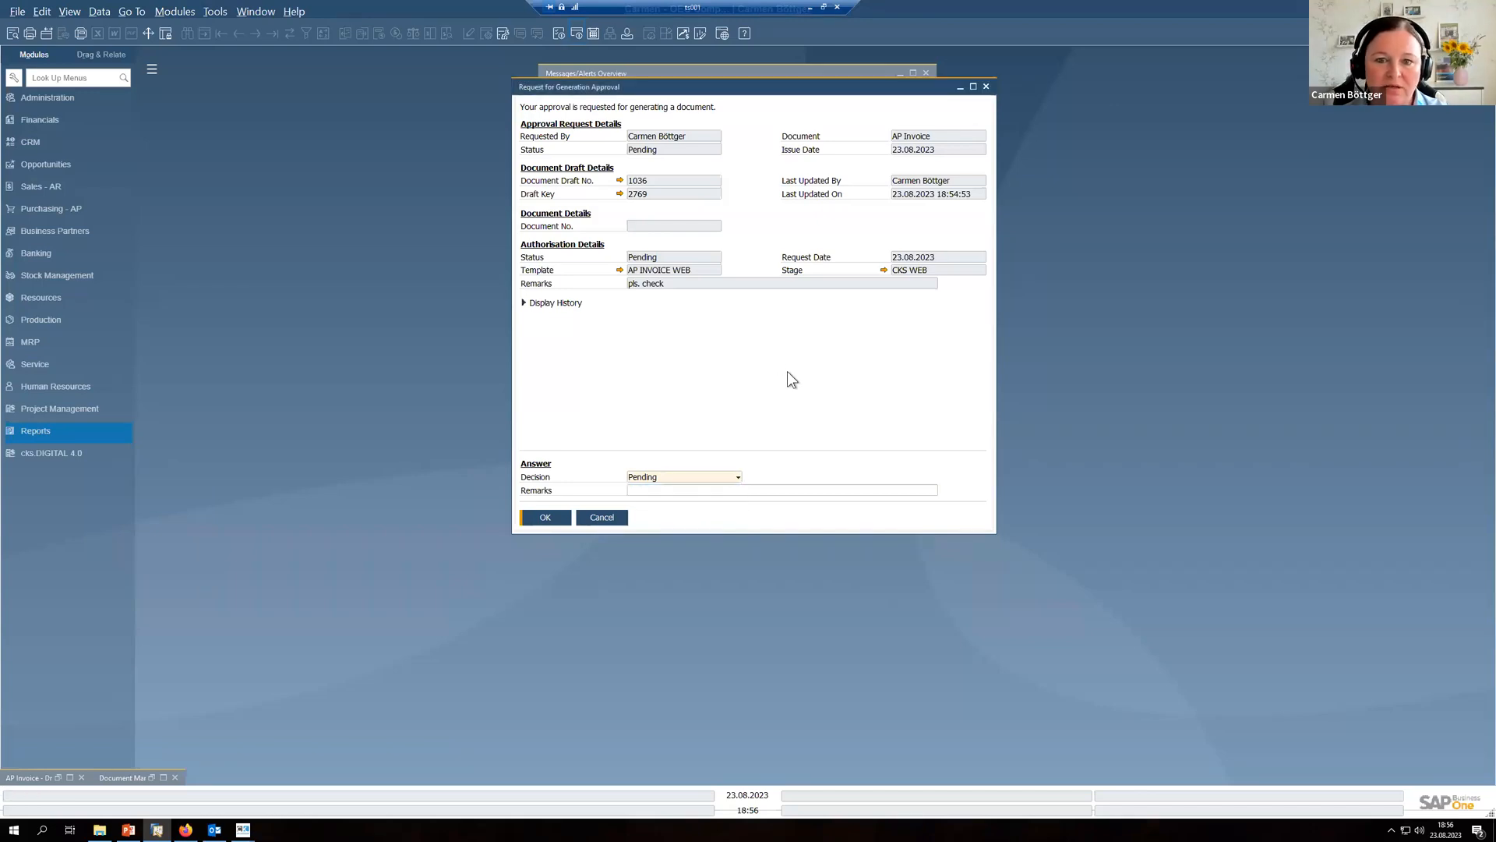
{"action": "left_click", "coordinate": [987, 92]}
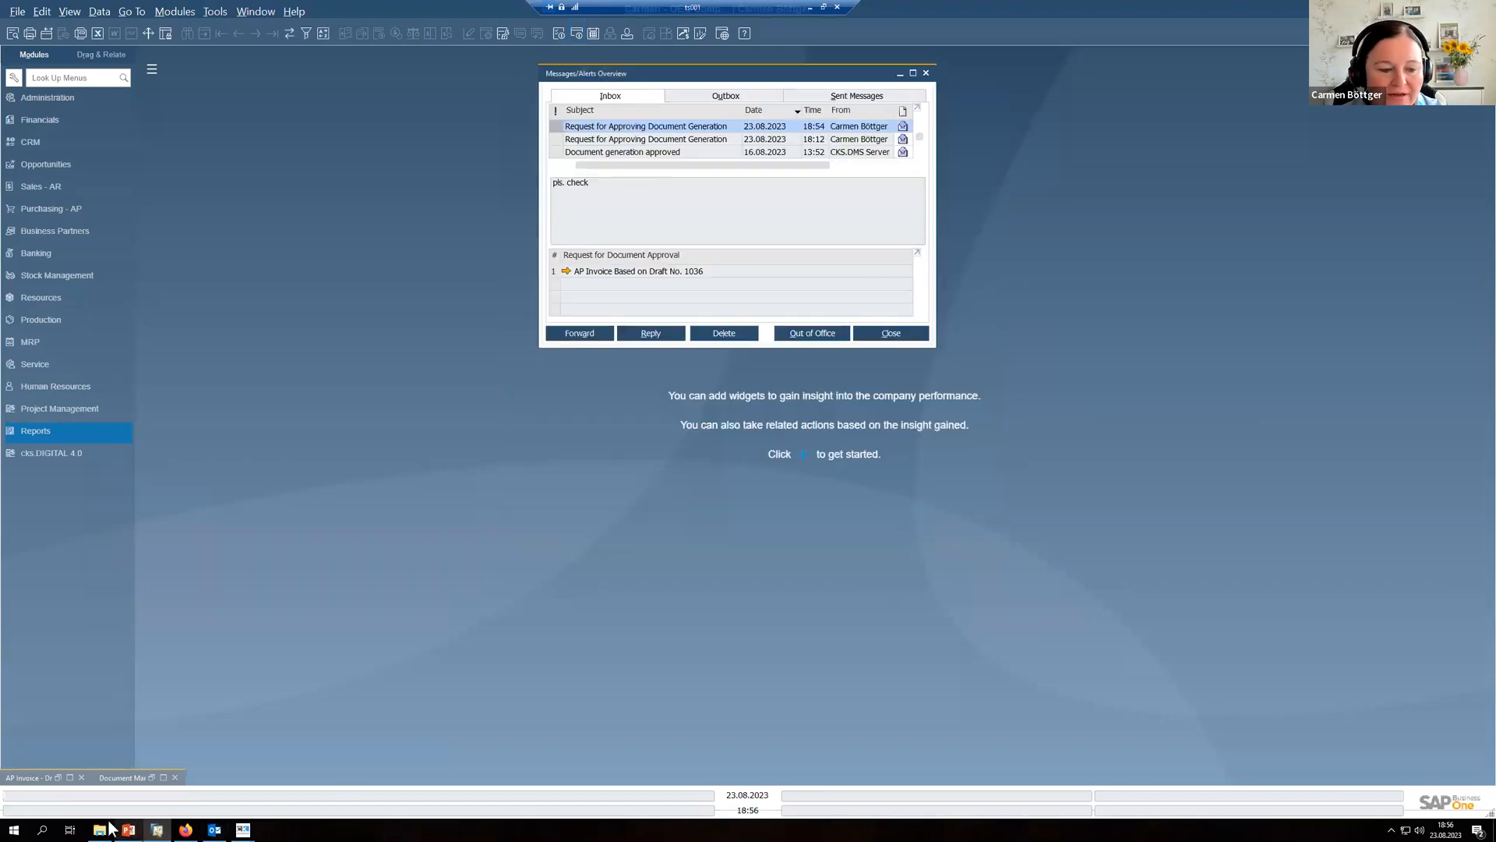
Step: Switch to cks.WEB in Firefox and sign in with the saved user code and password
{"action": "left_click", "coordinate": [186, 829]}
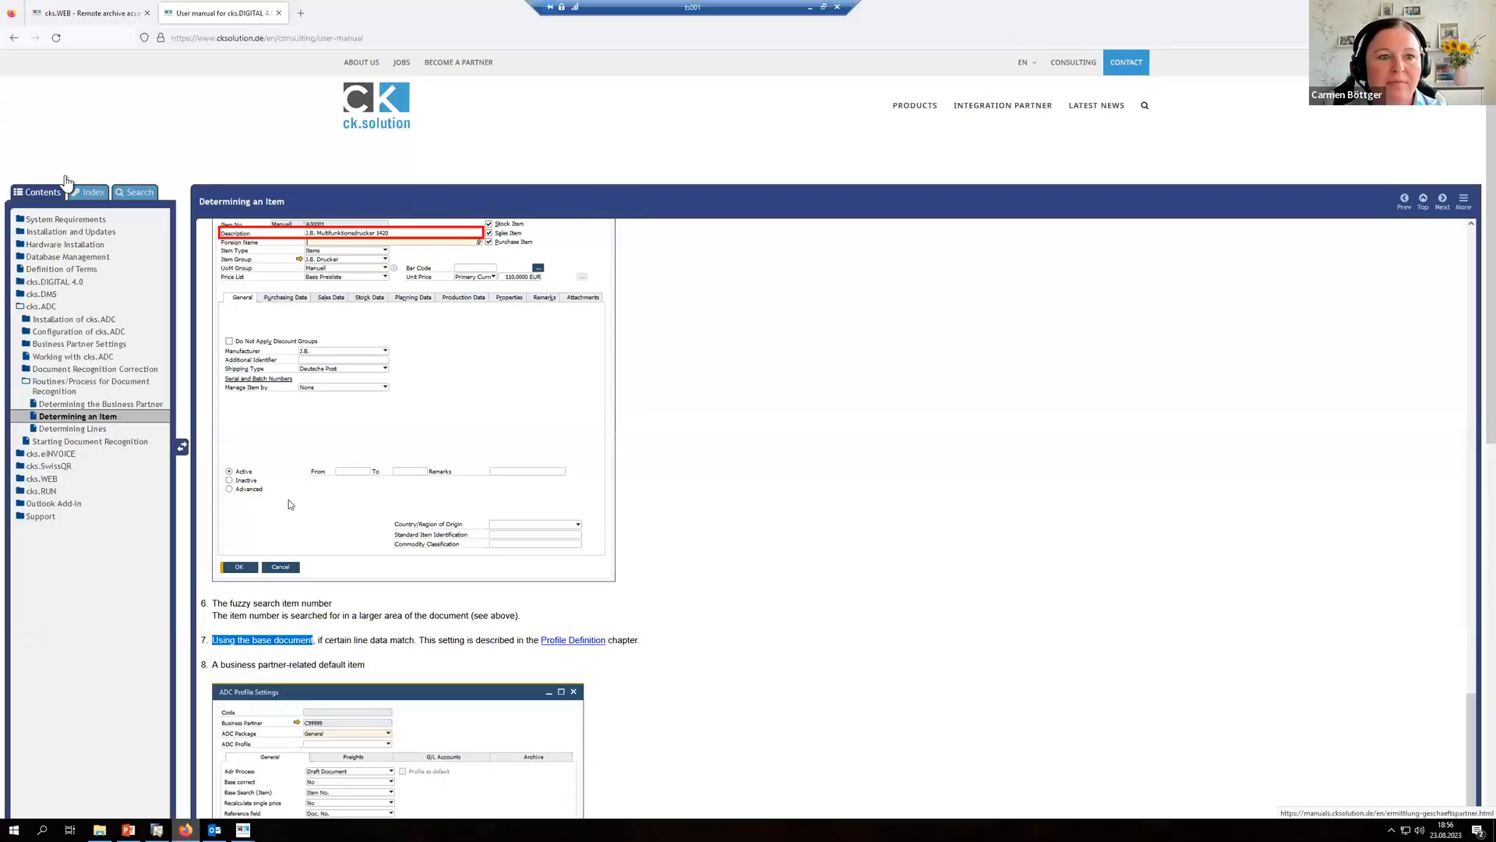
{"action": "left_click", "coordinate": [92, 13]}
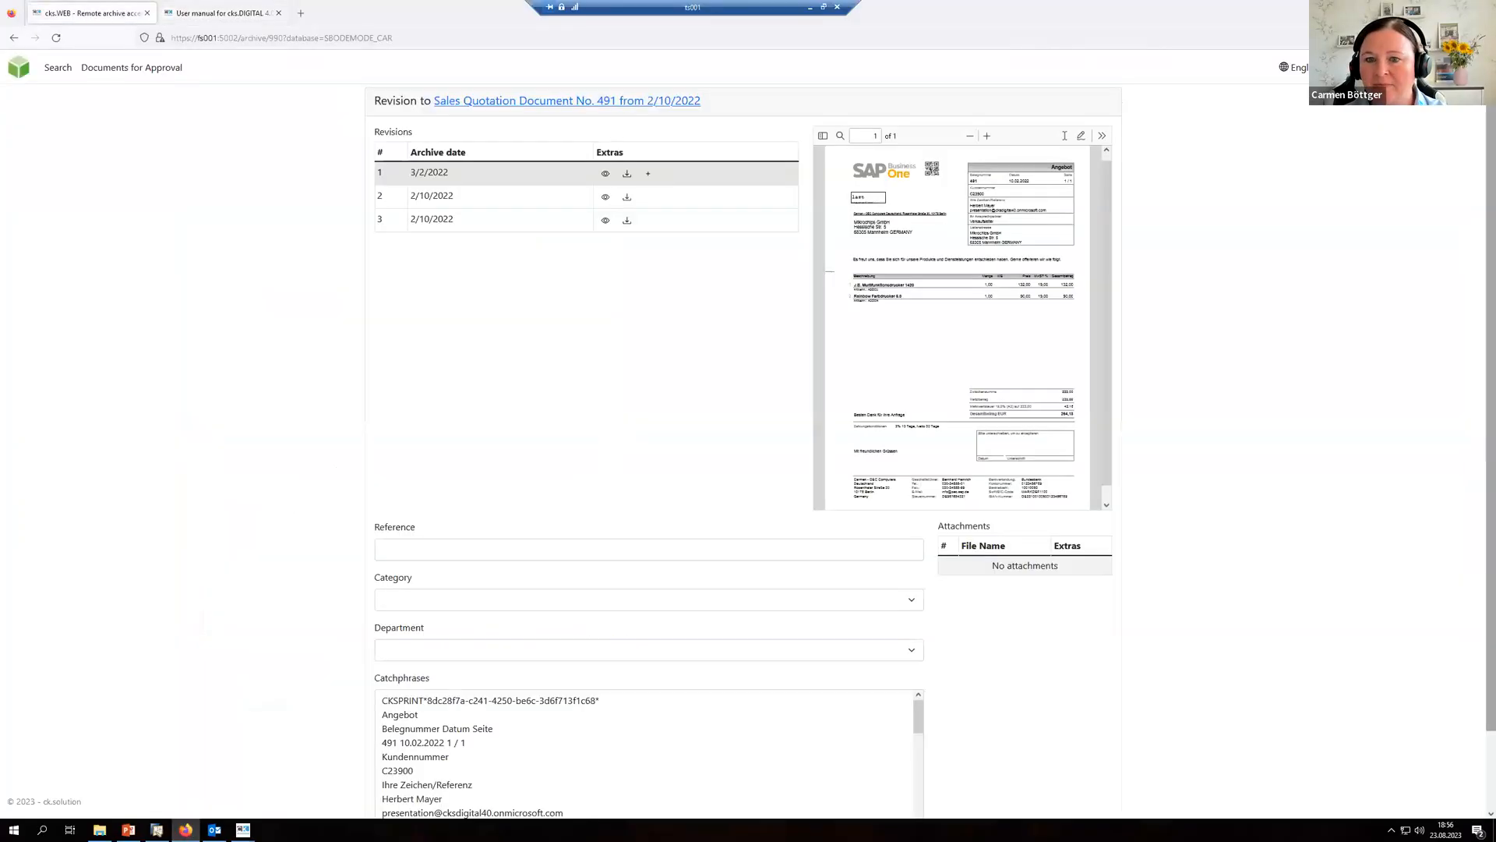
{"action": "left_click", "coordinate": [700, 477]}
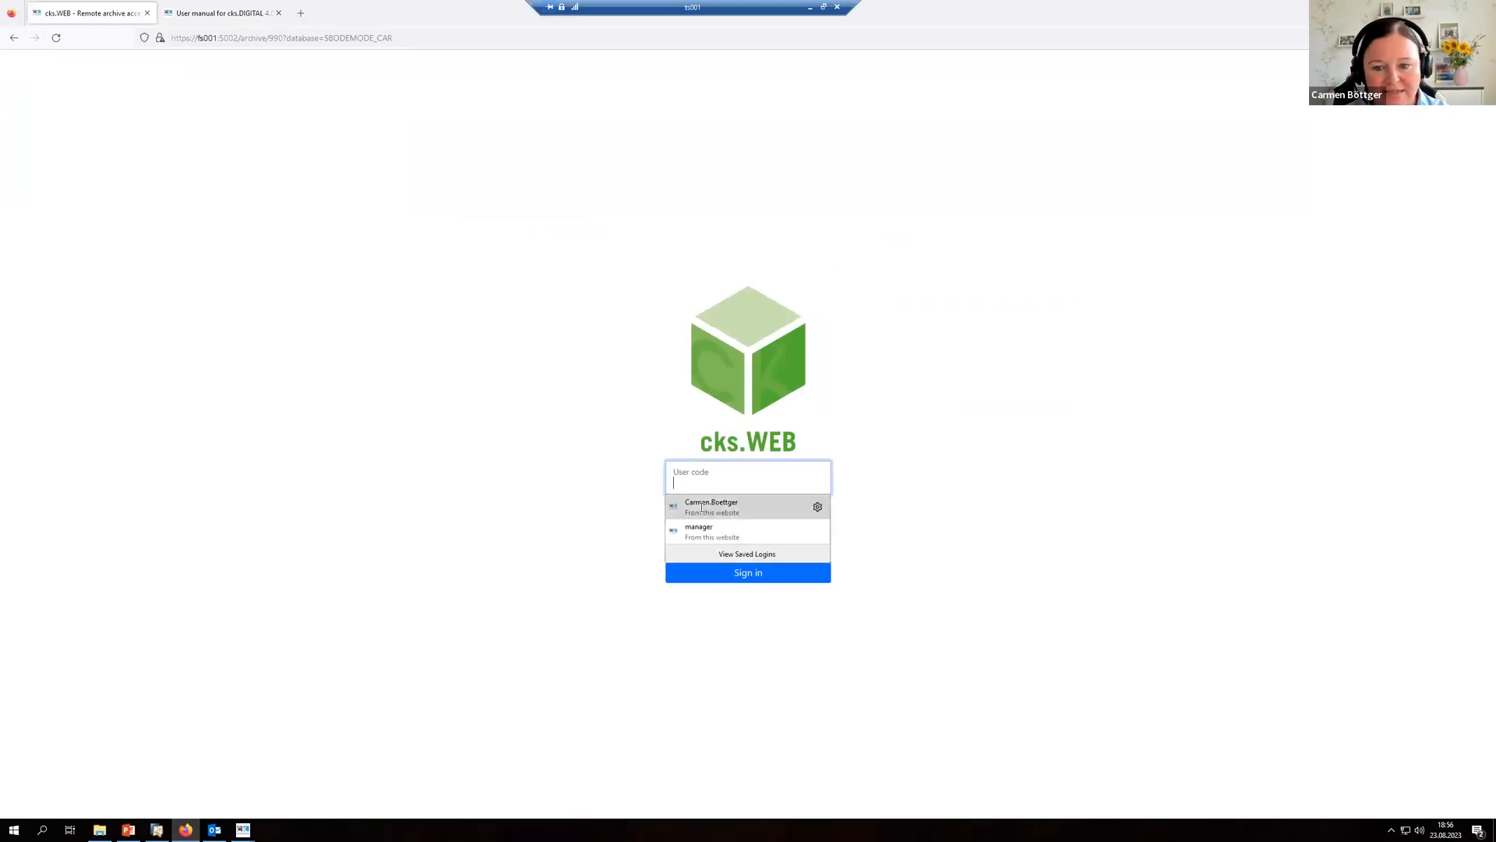
{"action": "left_click", "coordinate": [707, 508]}
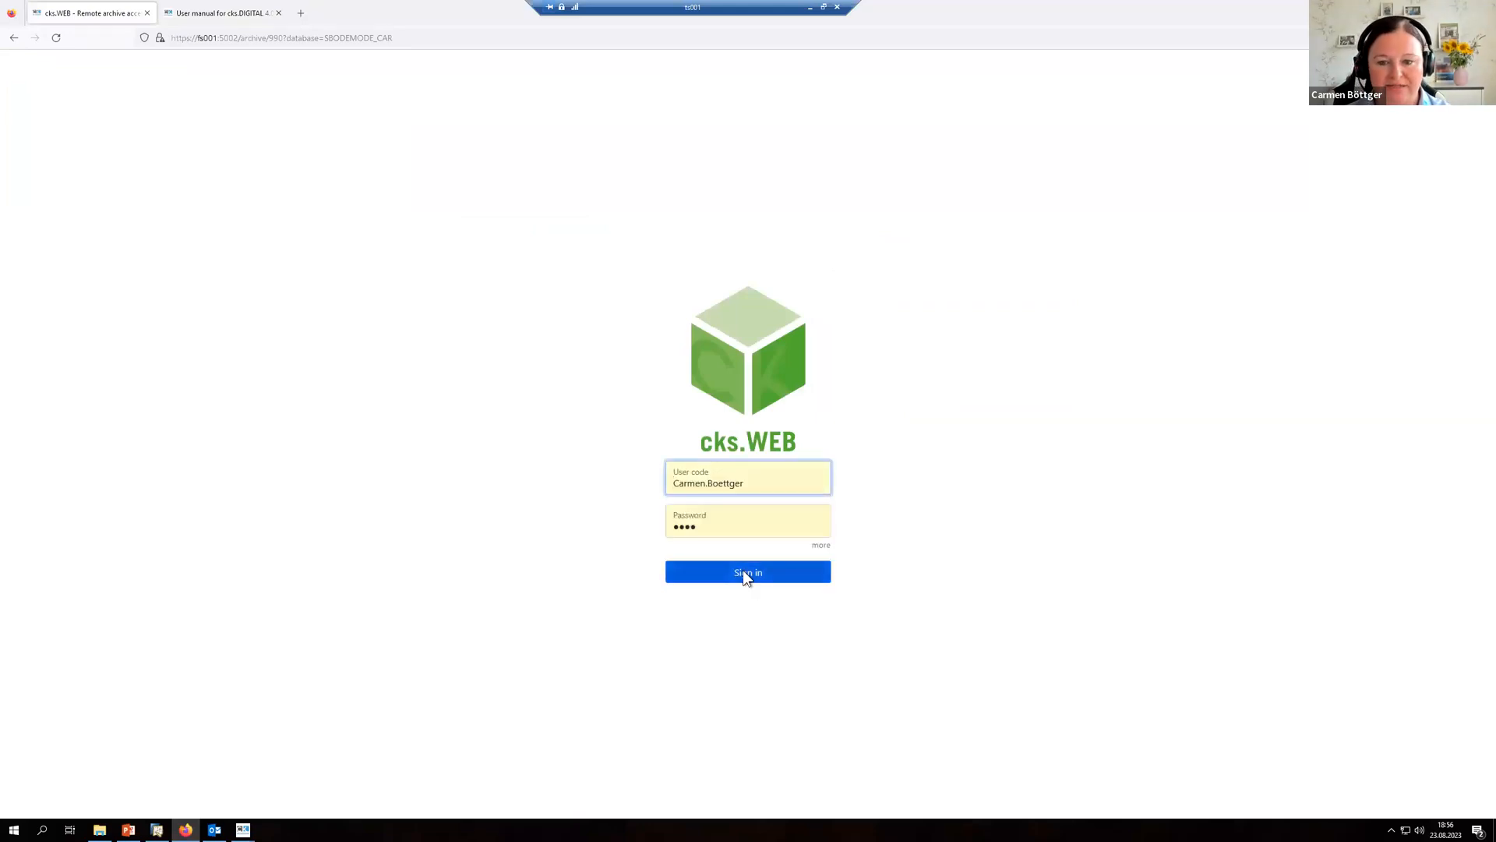
{"action": "left_click", "coordinate": [745, 575]}
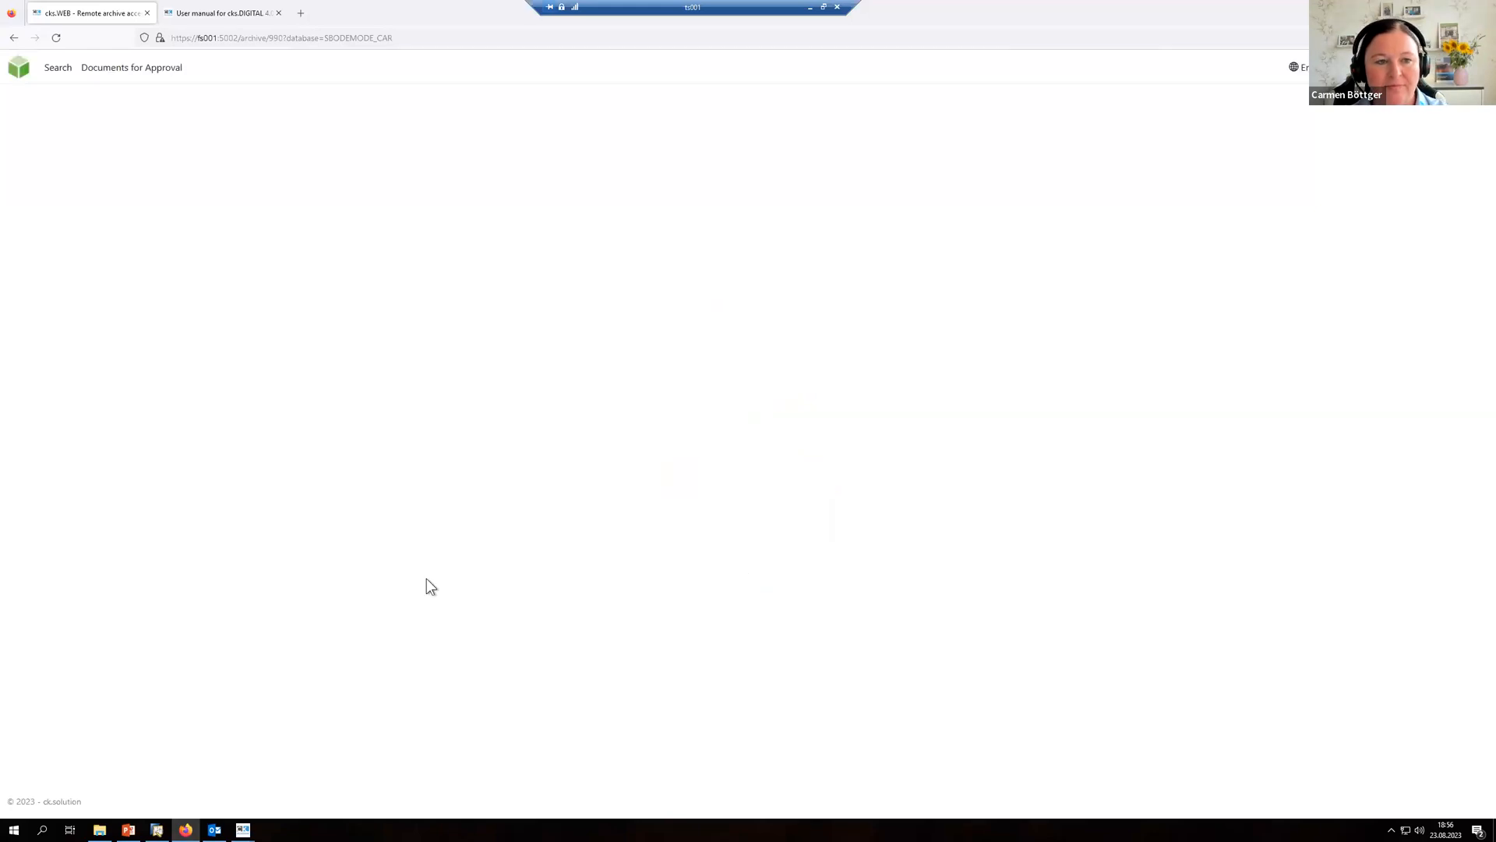
Step: Open the documents for approval and check the archived invoice of the cituro GmbH request with the remark "pls. check"
{"action": "left_click", "coordinate": [121, 68]}
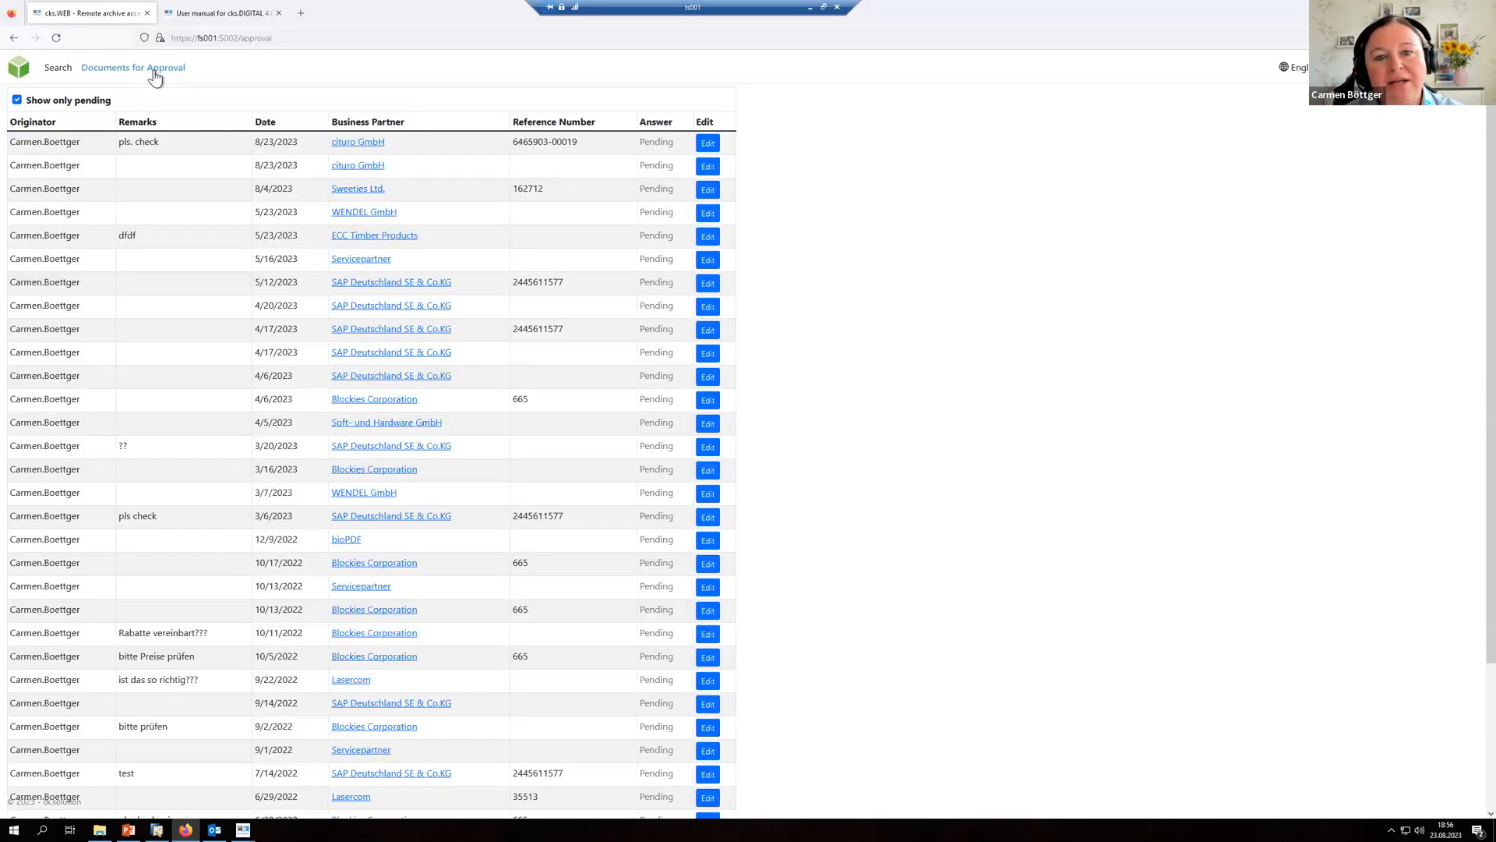
{"action": "left_click", "coordinate": [454, 147]}
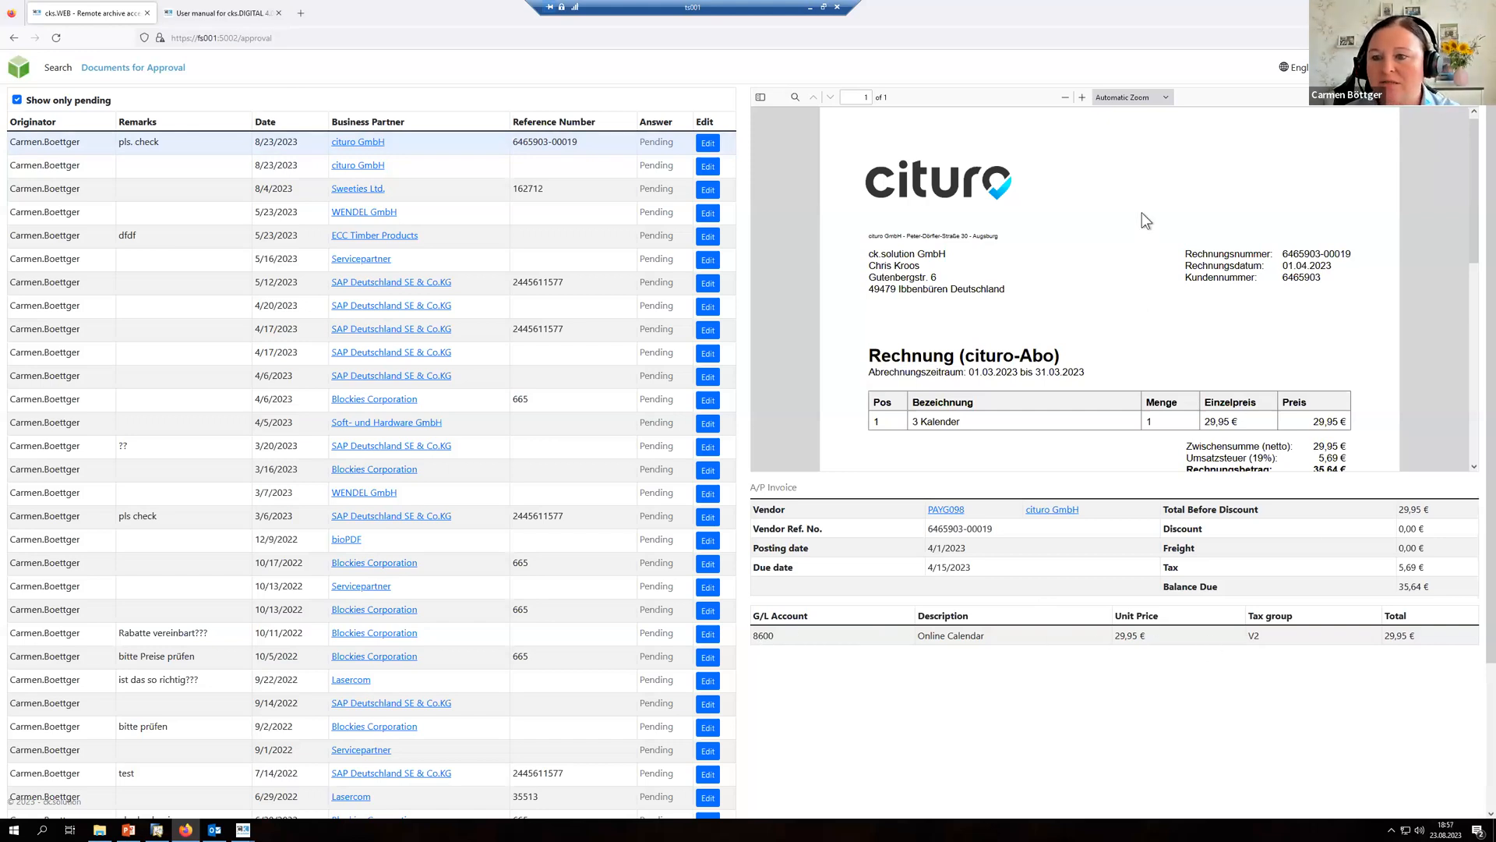
{"action": "scroll", "coordinate": [1130, 312], "scroll_direction": "down", "scroll_amount": 2}
{"action": "scroll", "coordinate": [1125, 316], "scroll_direction": "down", "scroll_amount": 3}
{"action": "scroll", "coordinate": [1128, 315], "scroll_direction": "up", "scroll_amount": 3}
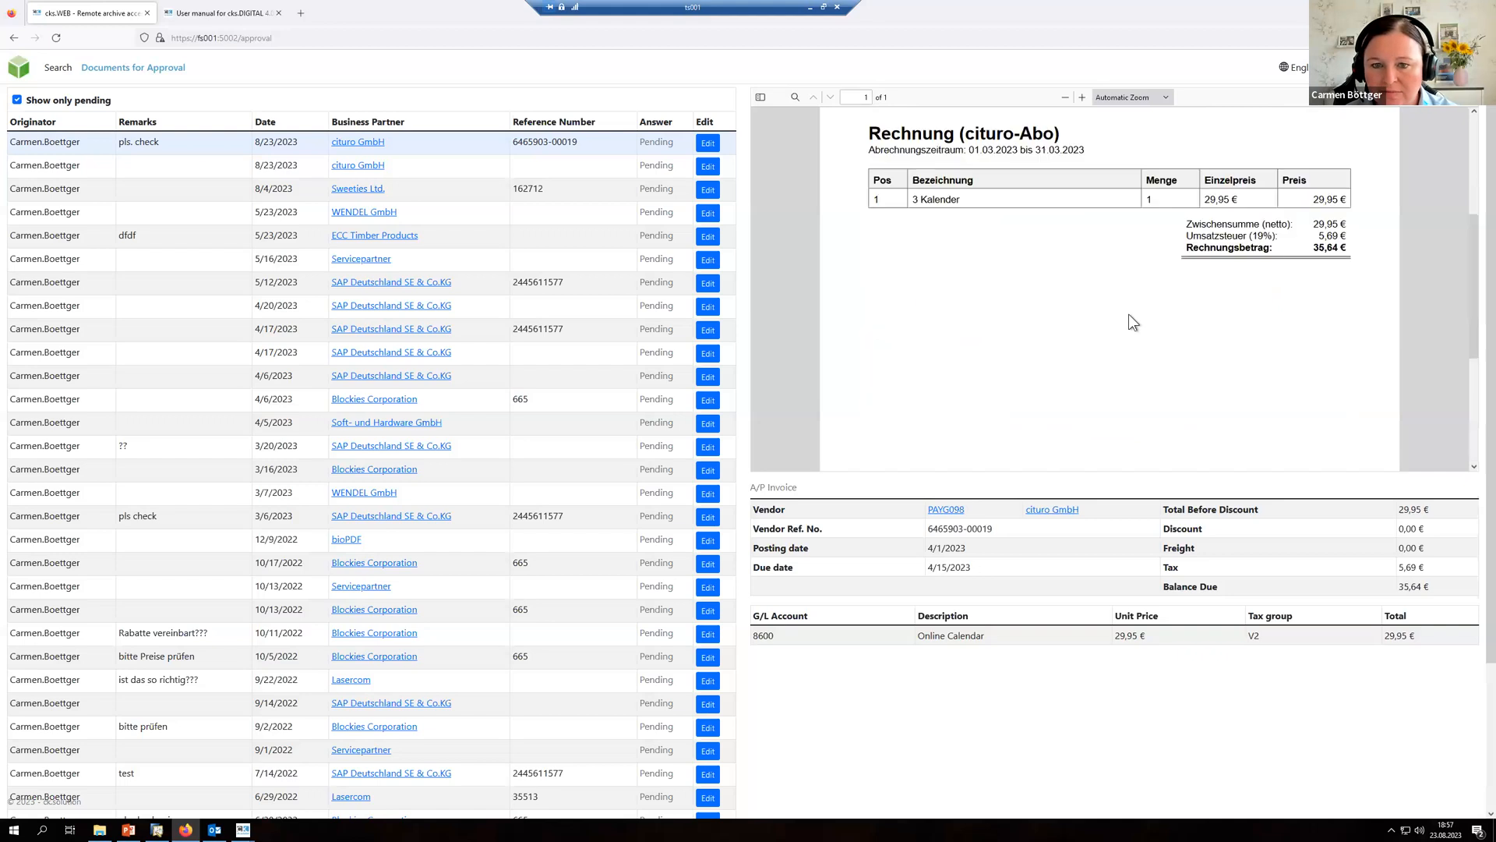
{"action": "scroll", "coordinate": [1054, 268], "scroll_direction": "up", "scroll_amount": 2}
Step: Approve the cituro GmbH request with the remark "ok"
{"action": "left_click", "coordinate": [707, 142]}
{"action": "left_click", "coordinate": [698, 143]}
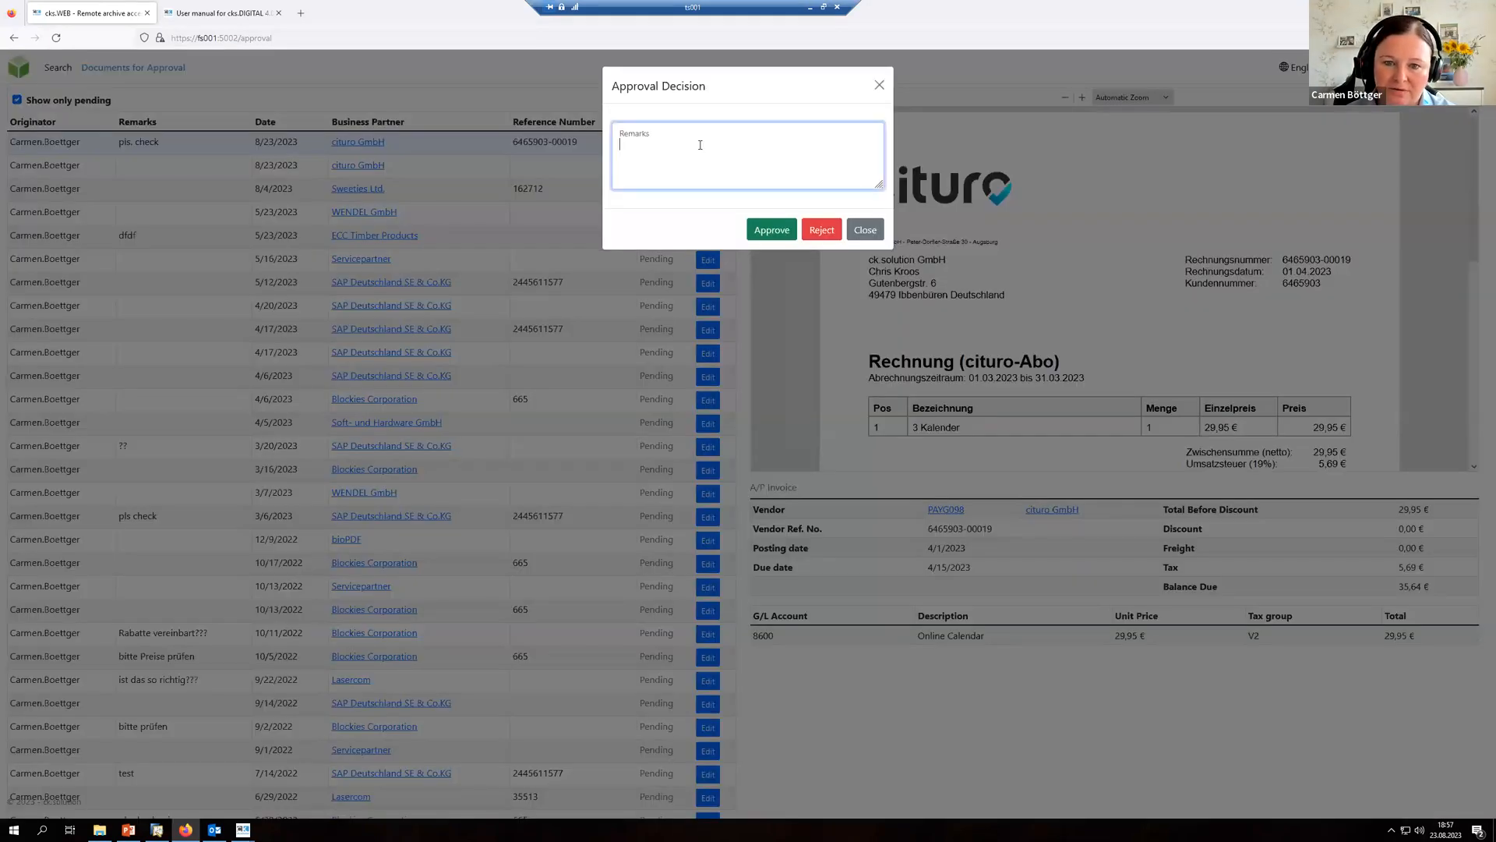
{"action": "type", "text": "ok"}
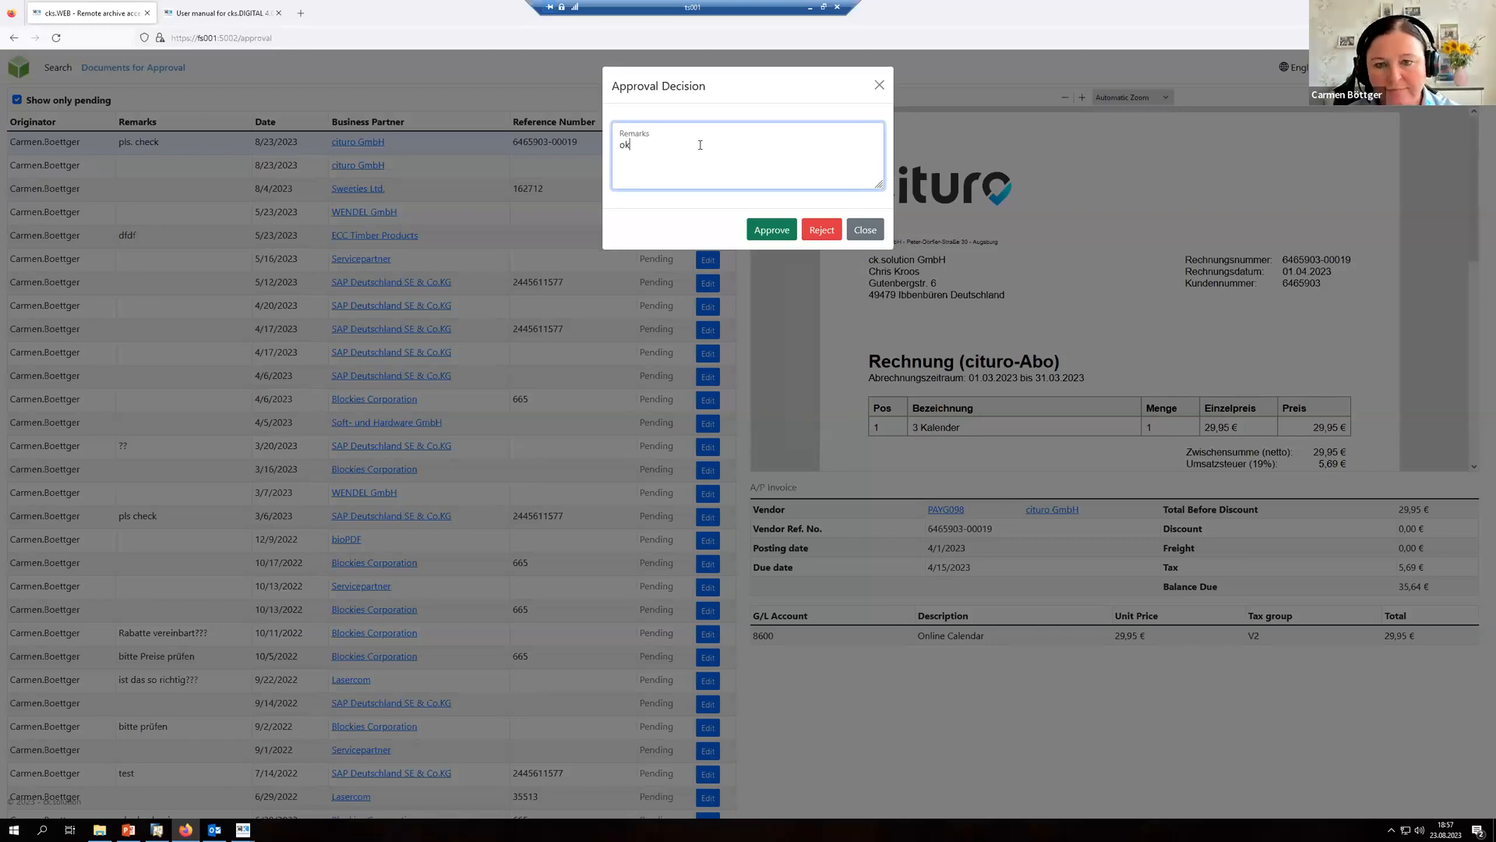
{"action": "left_click", "coordinate": [769, 231]}
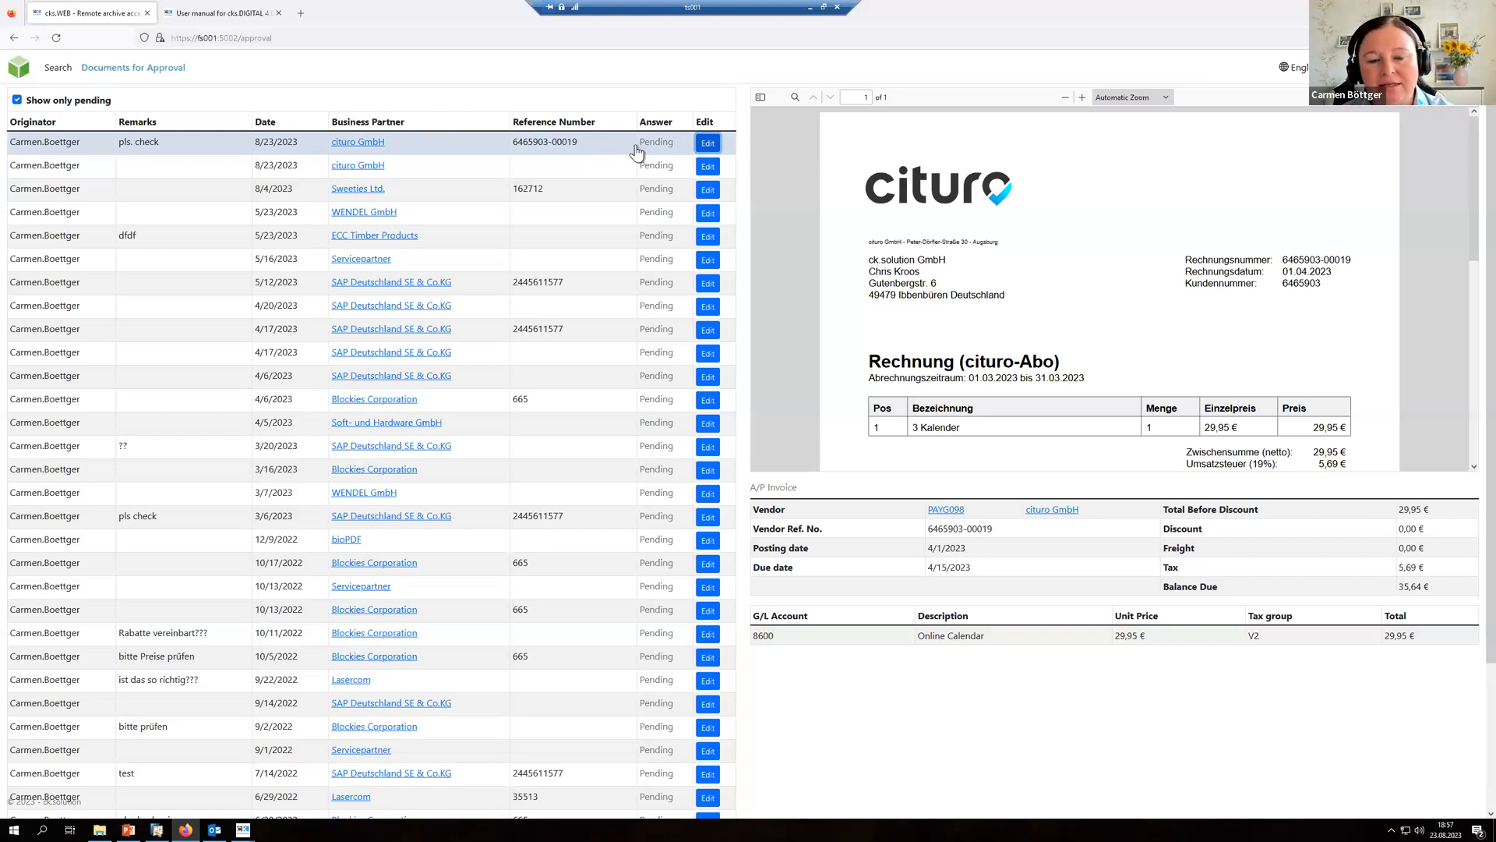
Step: Return to SAP Business One, refresh the messages inbox and open the draft from the newest "Document generation approved" message
{"action": "left_click", "coordinate": [1429, 11]}
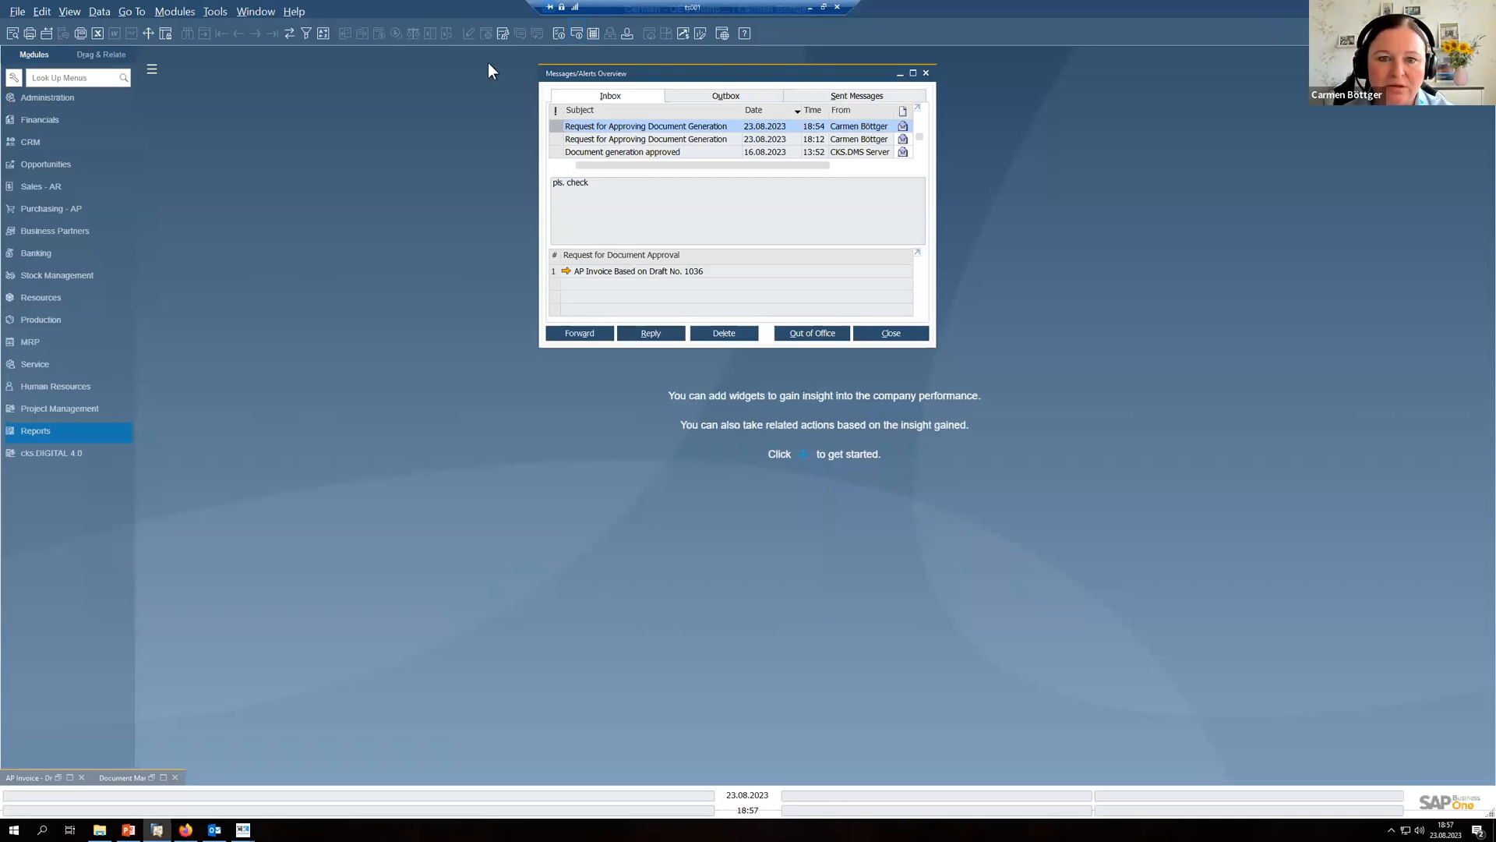
{"action": "left_click", "coordinate": [289, 34]}
{"action": "left_click", "coordinate": [646, 125]}
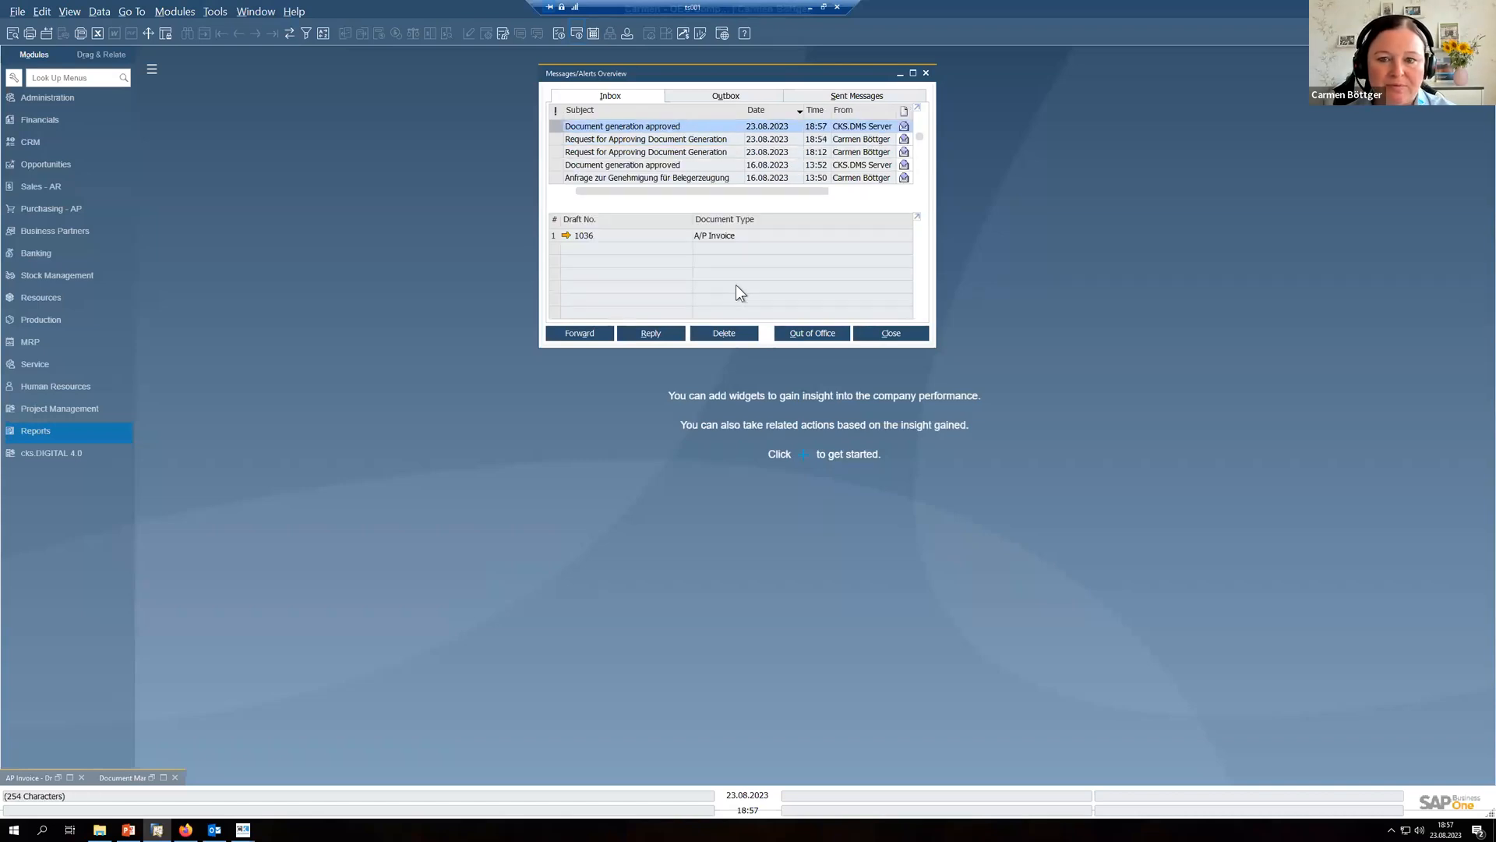
{"action": "left_click", "coordinate": [566, 235]}
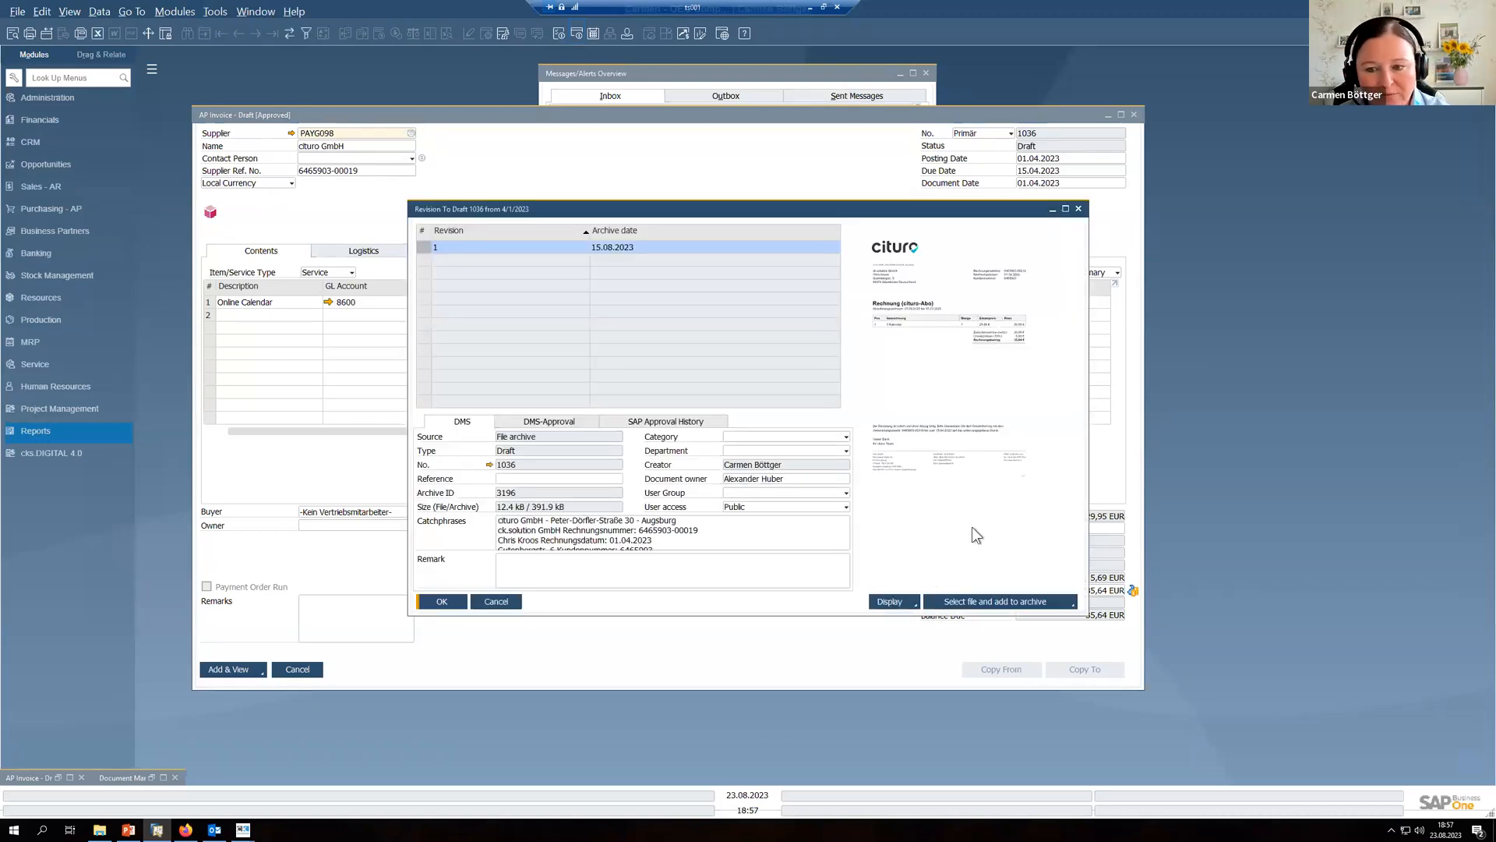
Step: Open the draft's archived invoice for editing, stamp it "Approved" above the price columns and store it as a new revision
{"action": "left_click", "coordinate": [914, 603]}
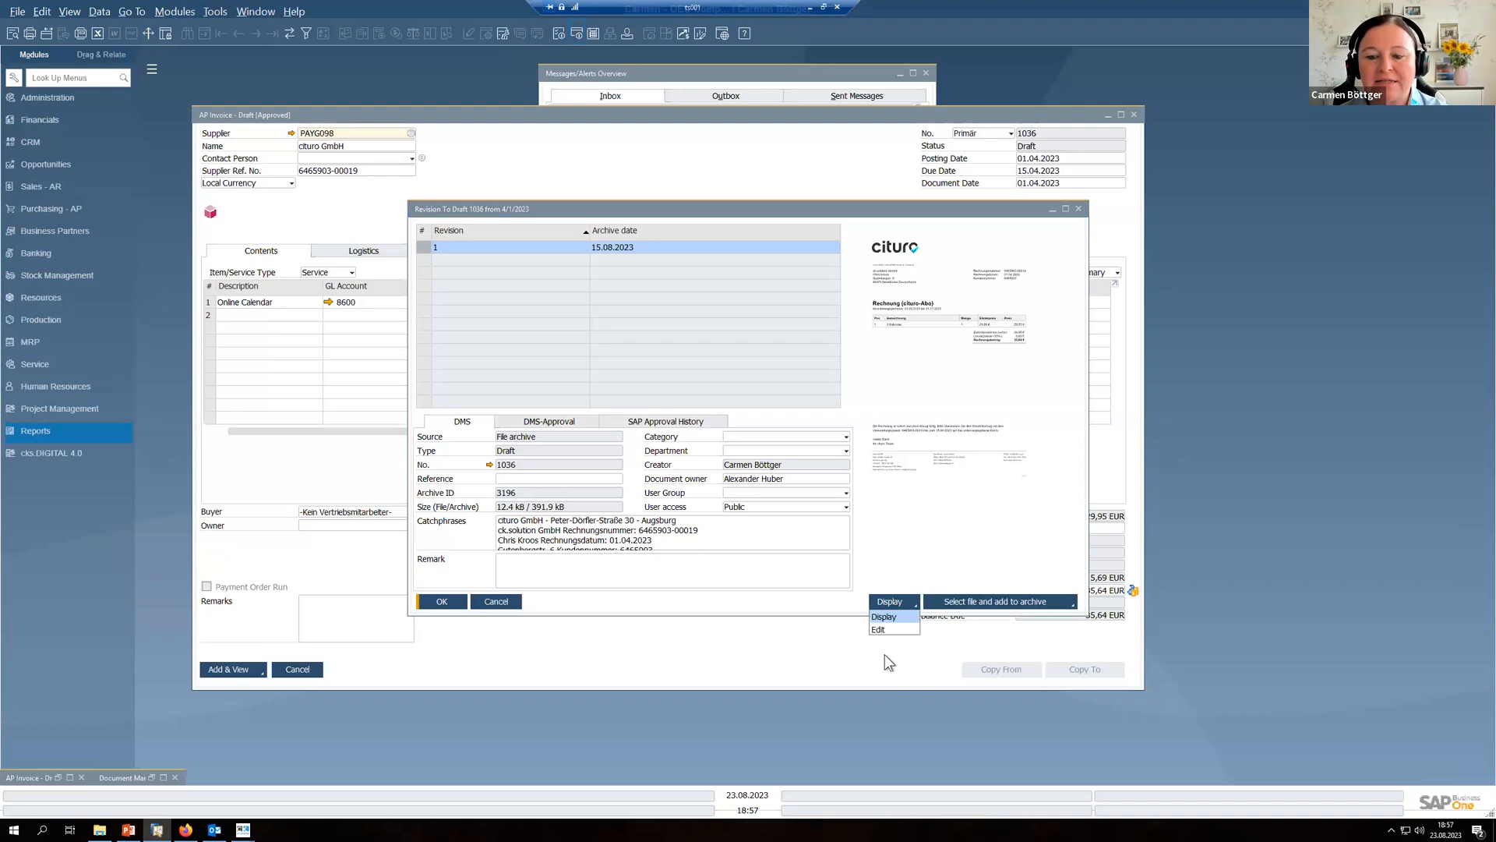
{"action": "left_click", "coordinate": [886, 629]}
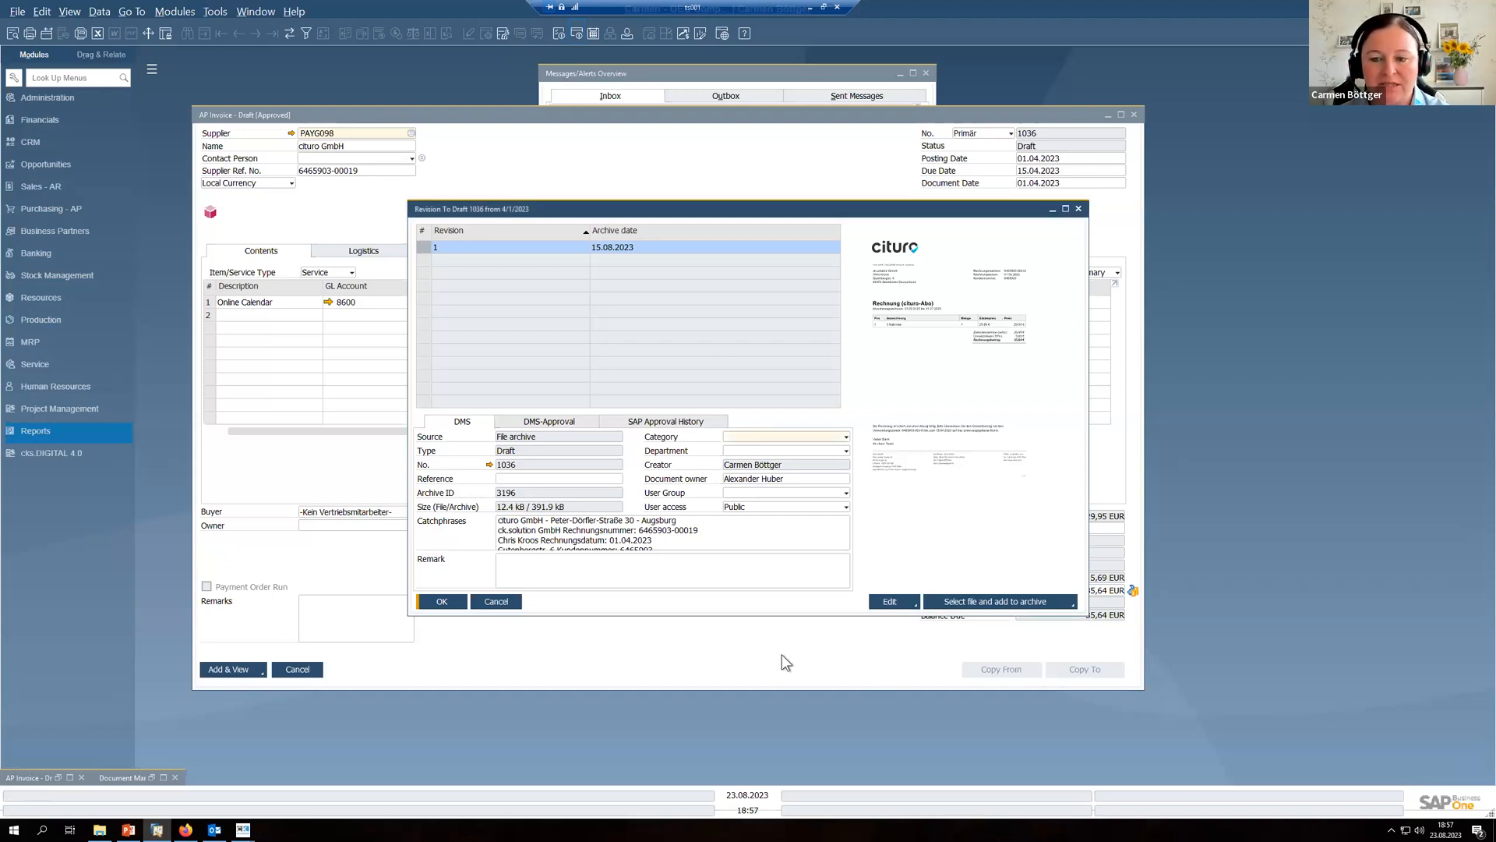
{"action": "left_click", "coordinate": [889, 602]}
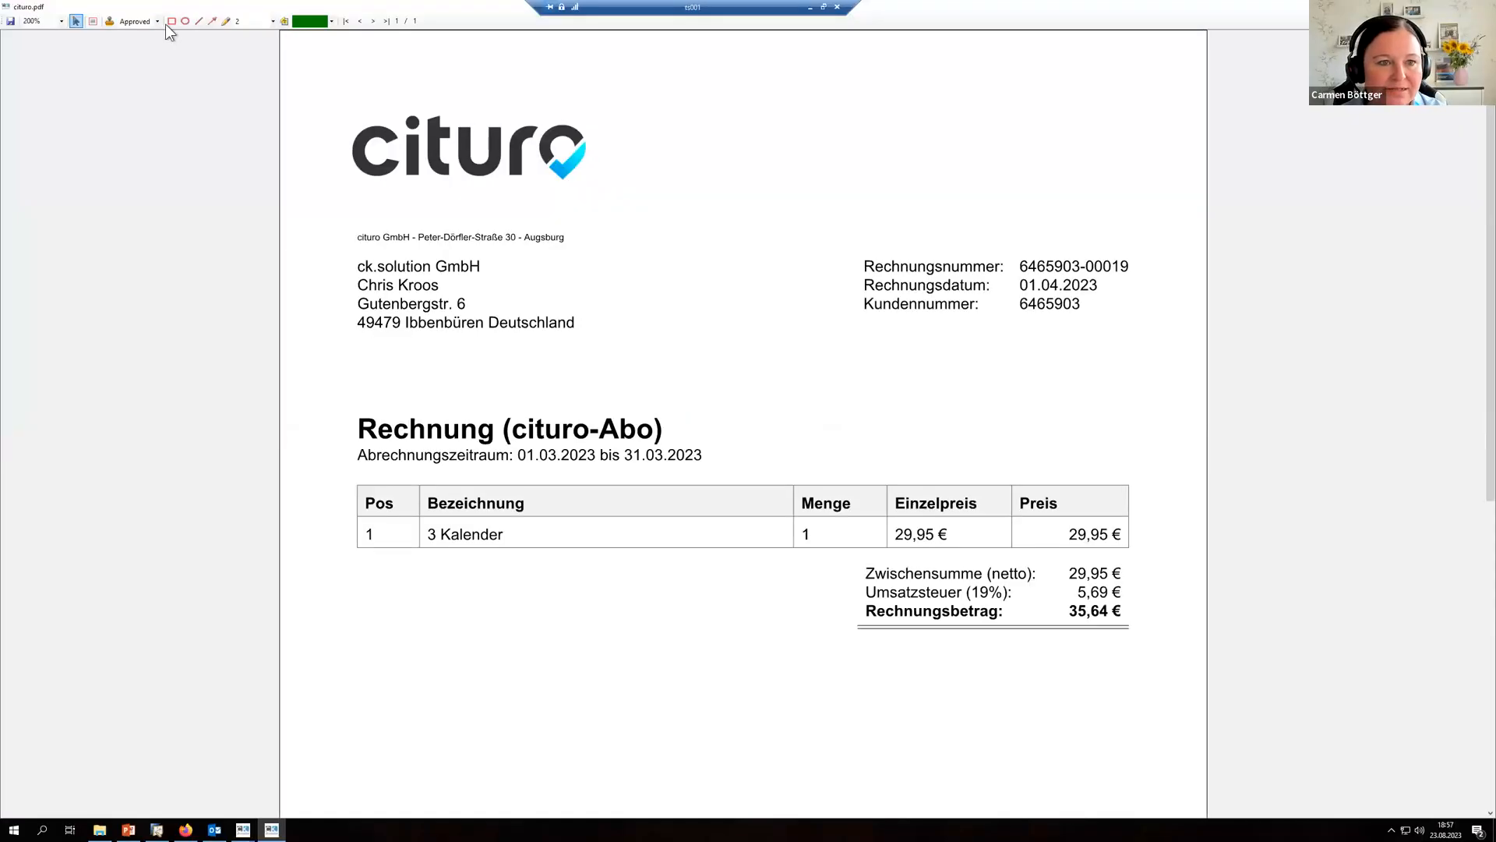
{"action": "left_click", "coordinate": [109, 21]}
{"action": "left_click", "coordinate": [950, 442]}
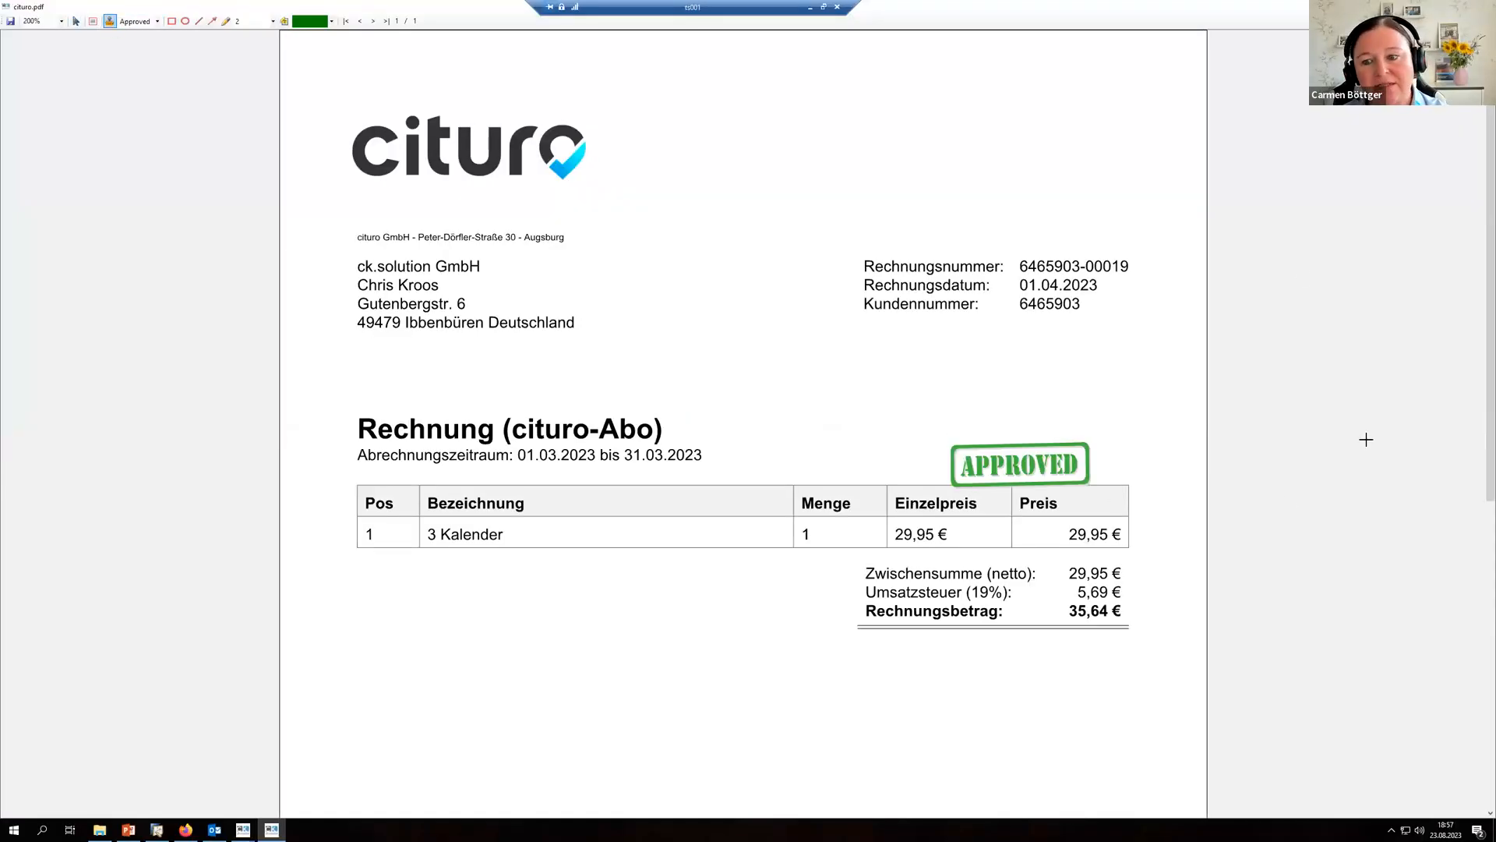
{"action": "left_click", "coordinate": [1478, 7]}
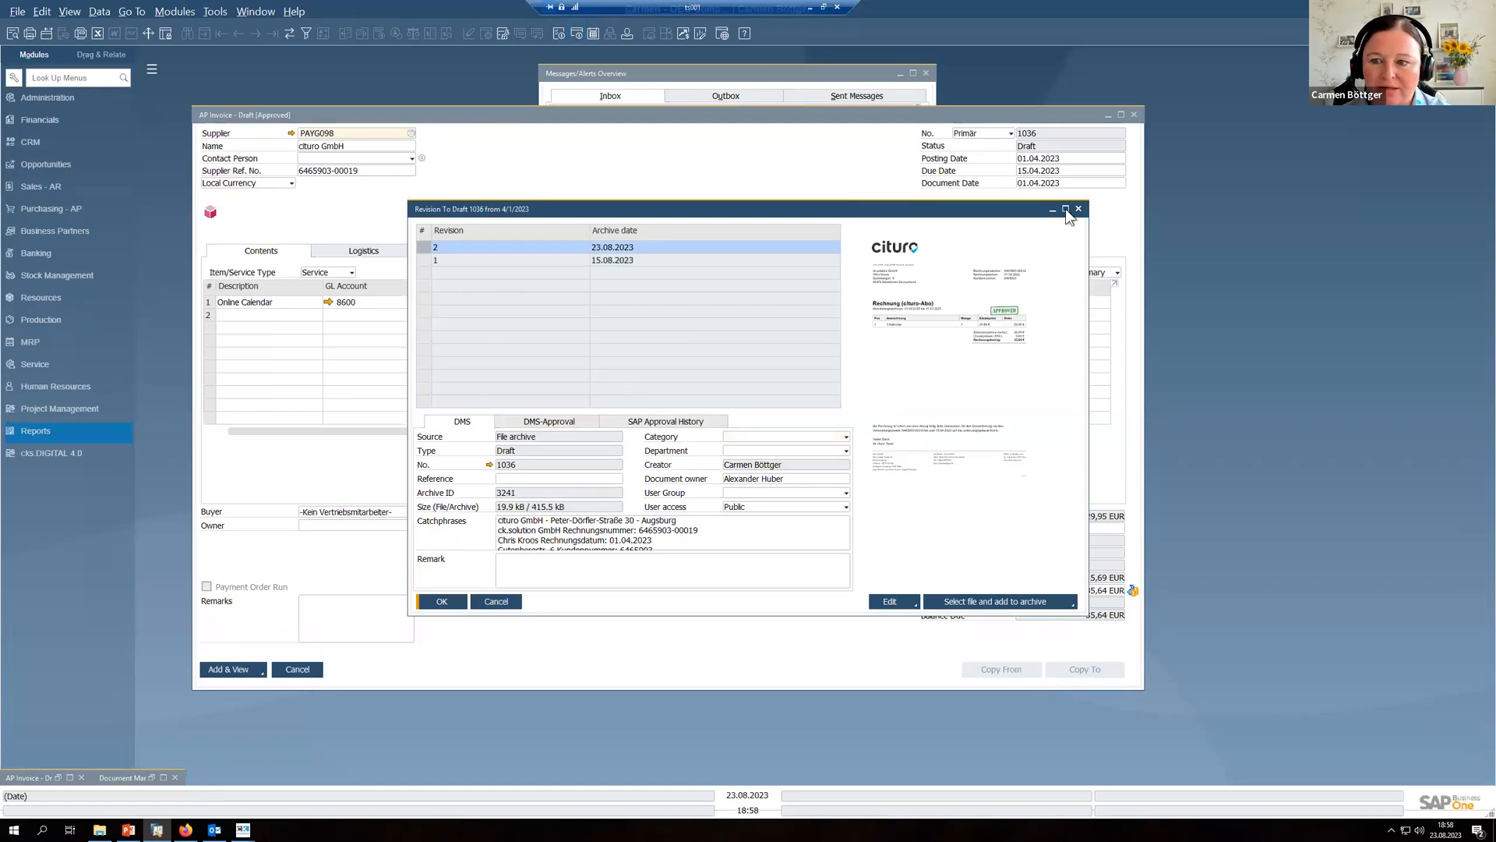
Step: Add the approved cituro GmbH draft as an AP invoice and confirm the posting
{"action": "left_click", "coordinate": [231, 671]}
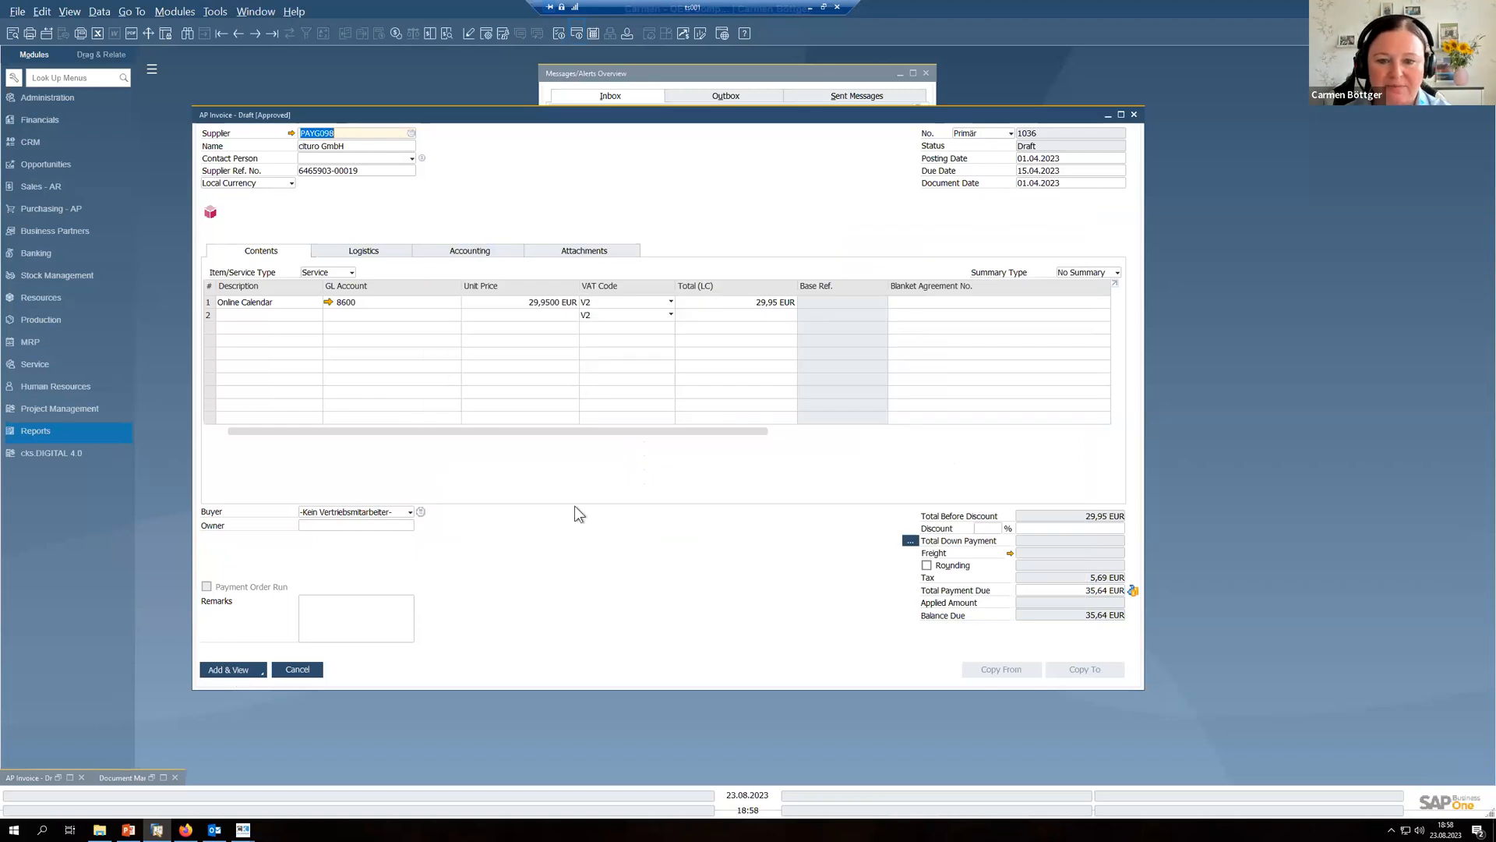
{"action": "left_click", "coordinate": [587, 438]}
{"action": "left_click", "coordinate": [595, 437]}
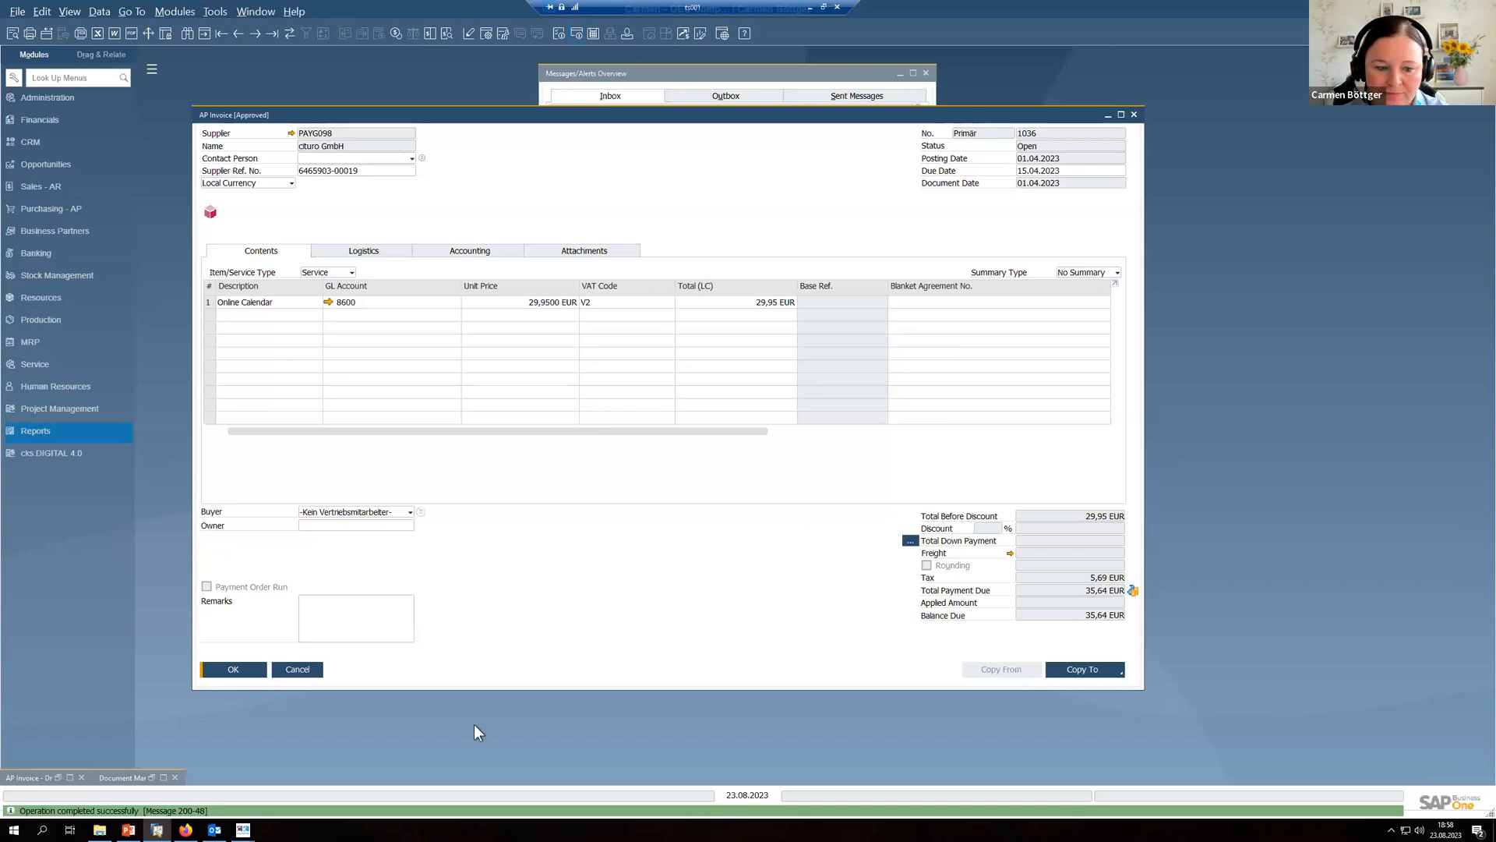
Step: Switch to the PowerPoint presentation and show slide 10 on image processing and classification
{"action": "left_click", "coordinate": [129, 829]}
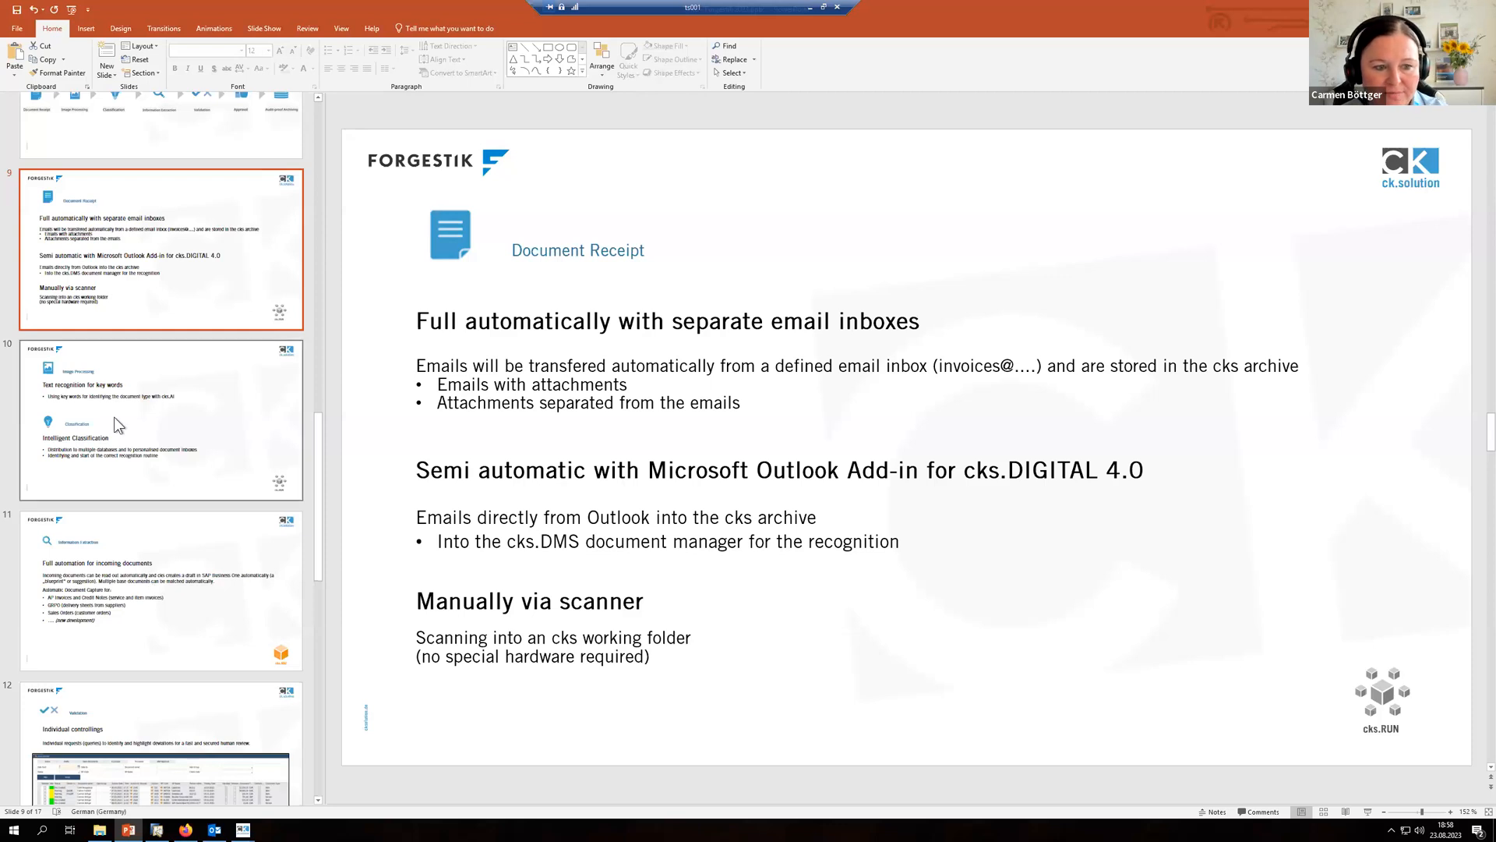
{"action": "left_click", "coordinate": [153, 405]}
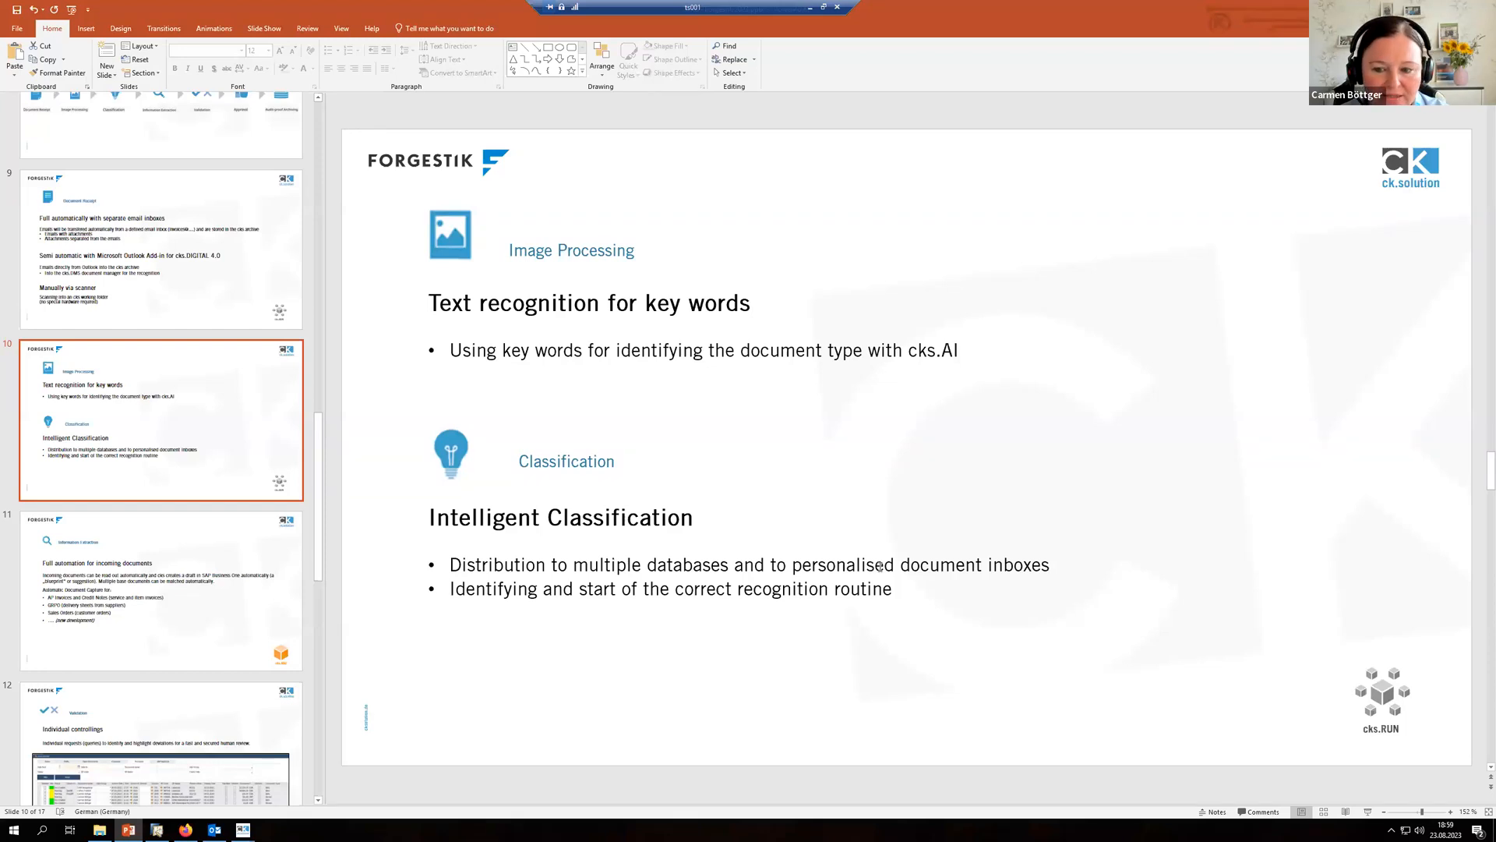
Step: Return to SAP Business One, close the messages and alerts overview and restore the minimized Document Manager
{"action": "left_click", "coordinate": [159, 829]}
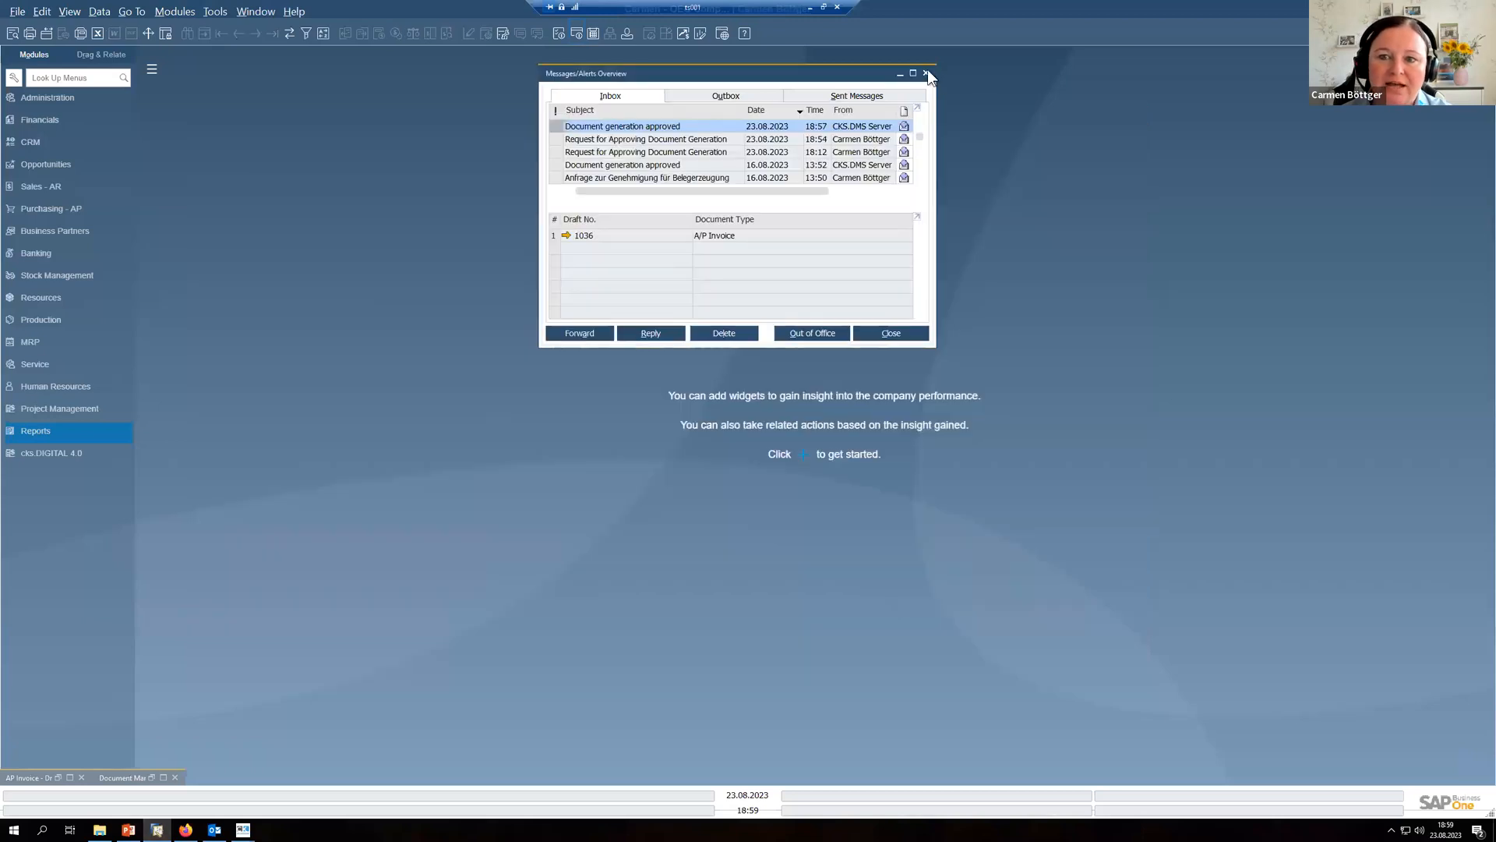
{"action": "left_click", "coordinate": [926, 73]}
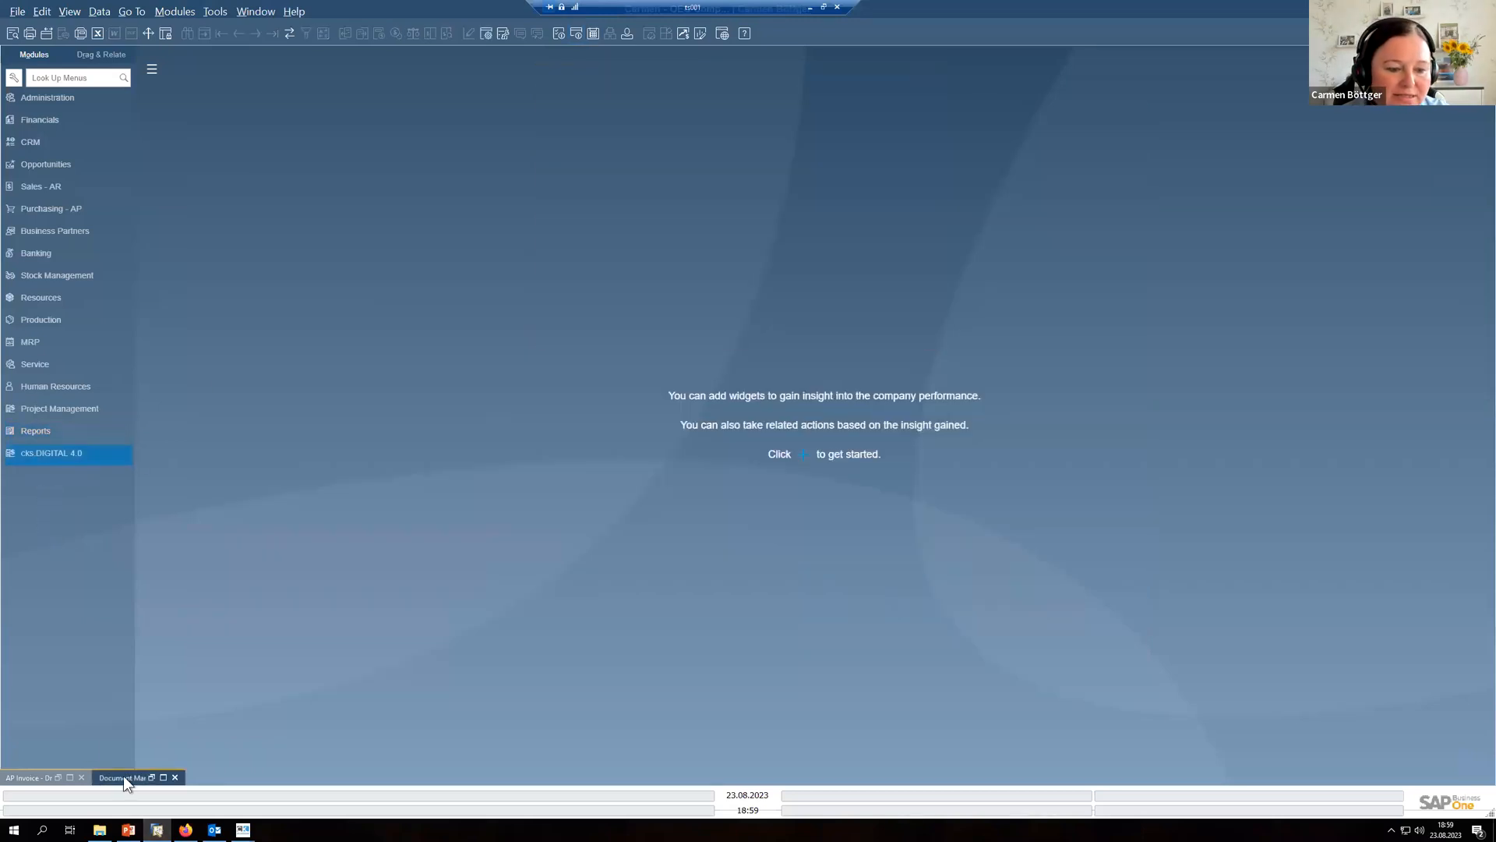
{"action": "left_click", "coordinate": [152, 778]}
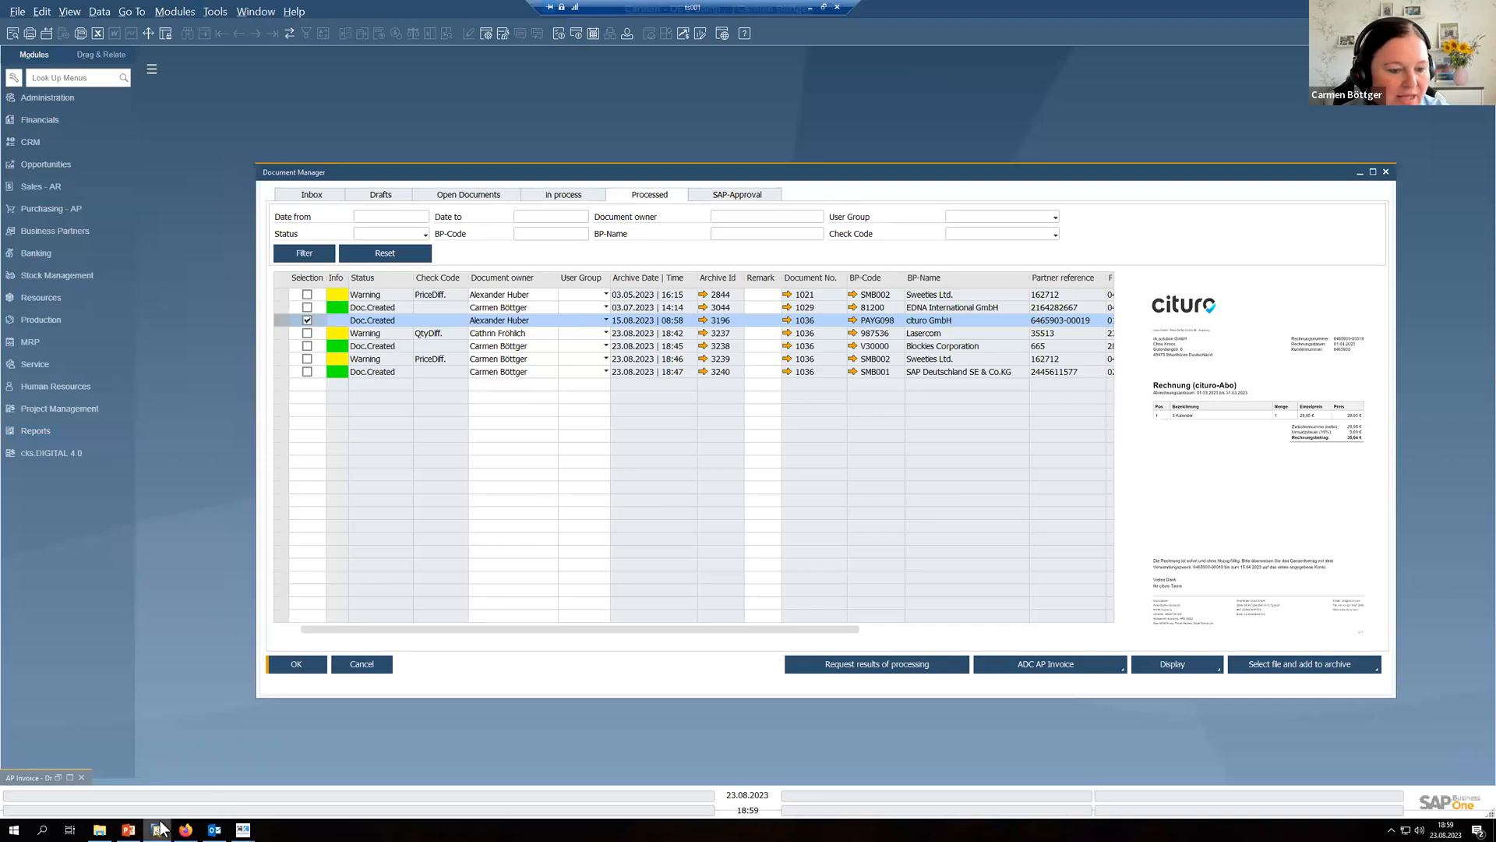
Step: Switch back to the PowerPoint presentation and show slide 11 on information extraction
{"action": "mouse_move", "coordinate": [128, 828]}
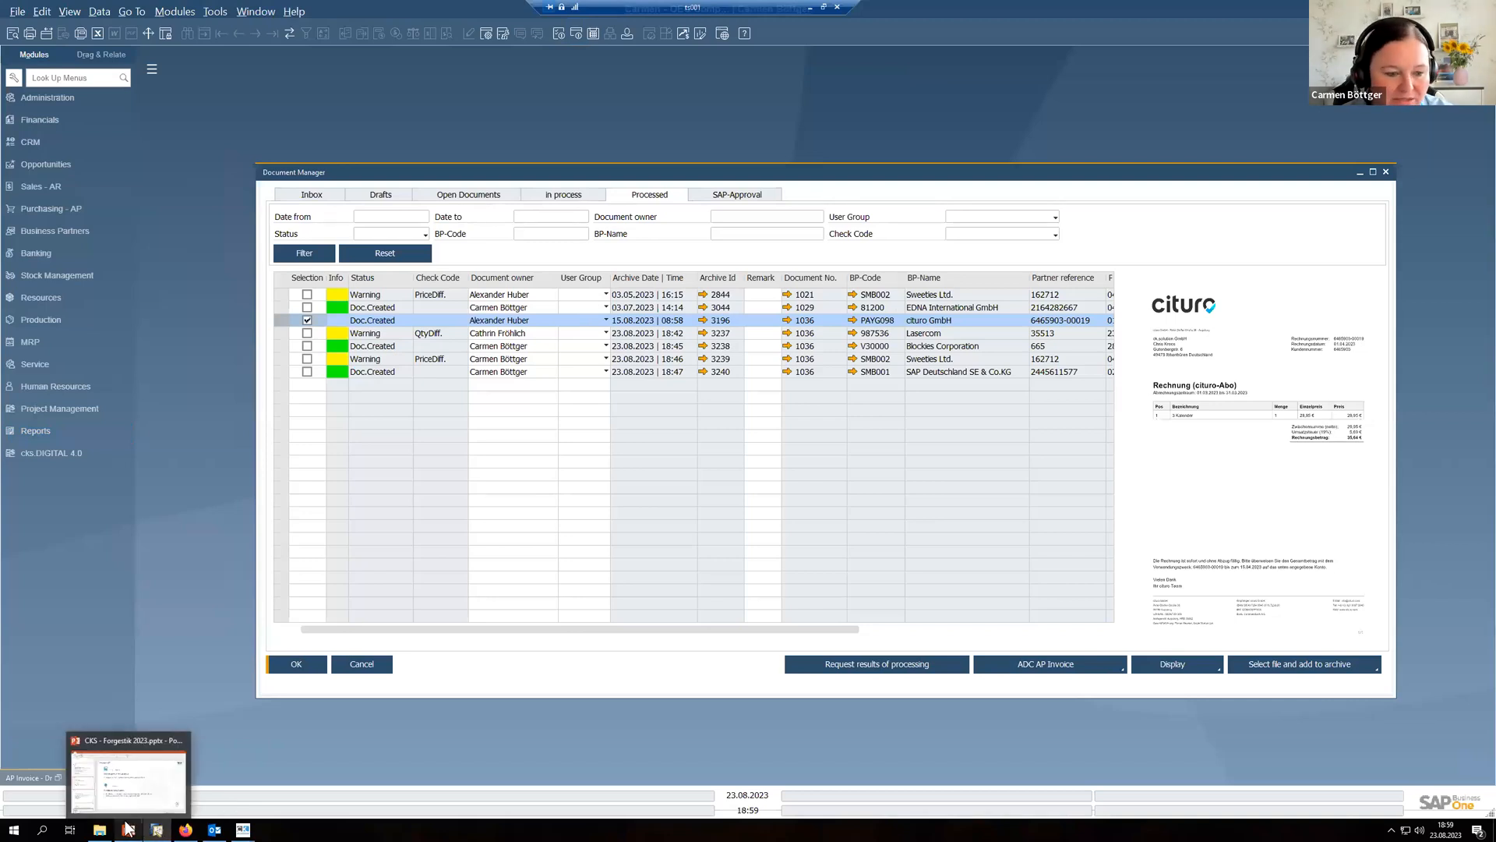
{"action": "left_click", "coordinate": [146, 797]}
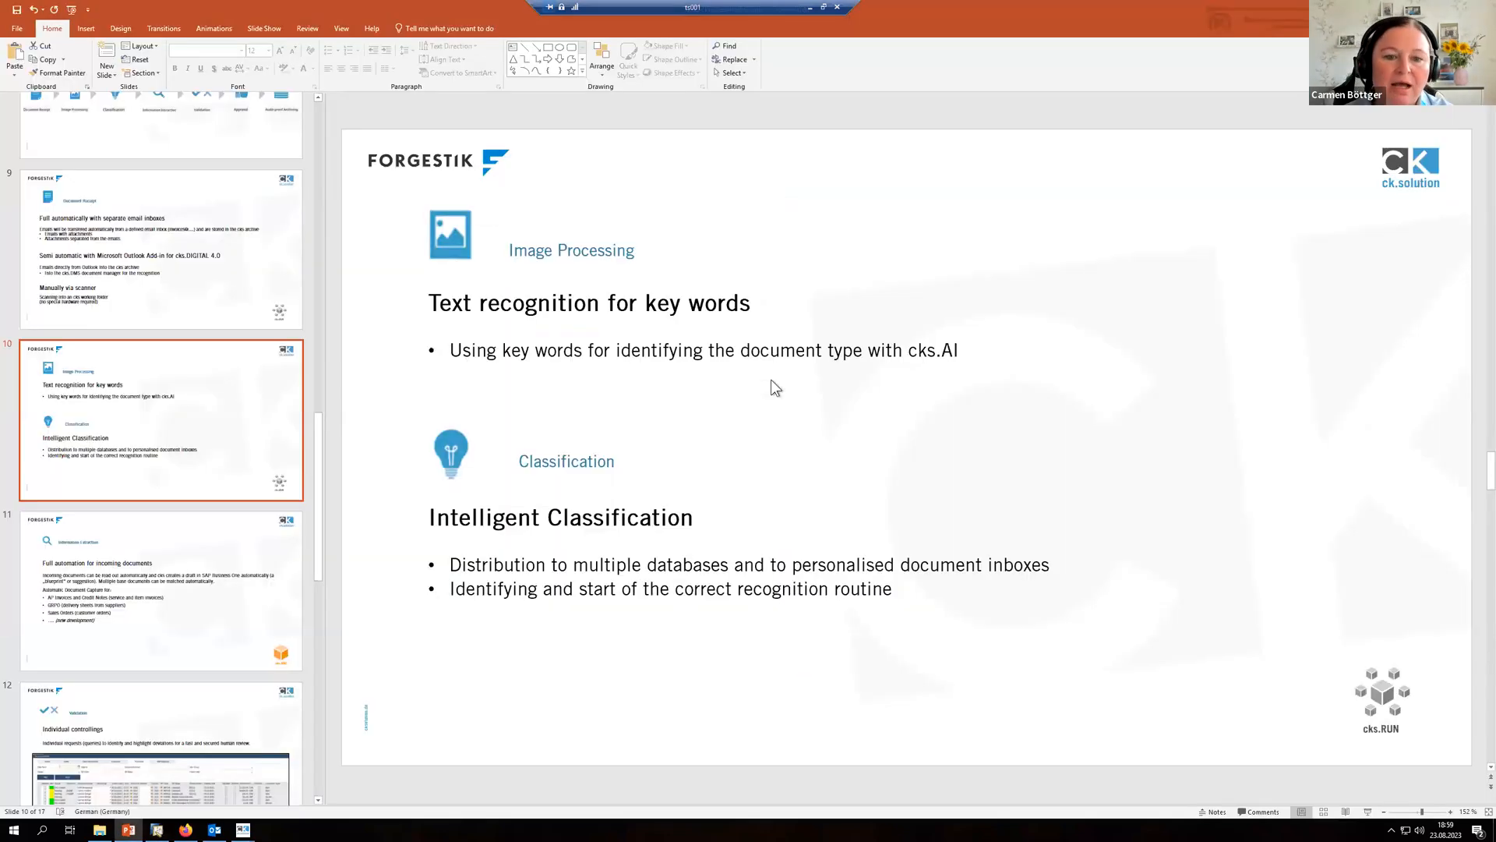
{"action": "left_click", "coordinate": [180, 601]}
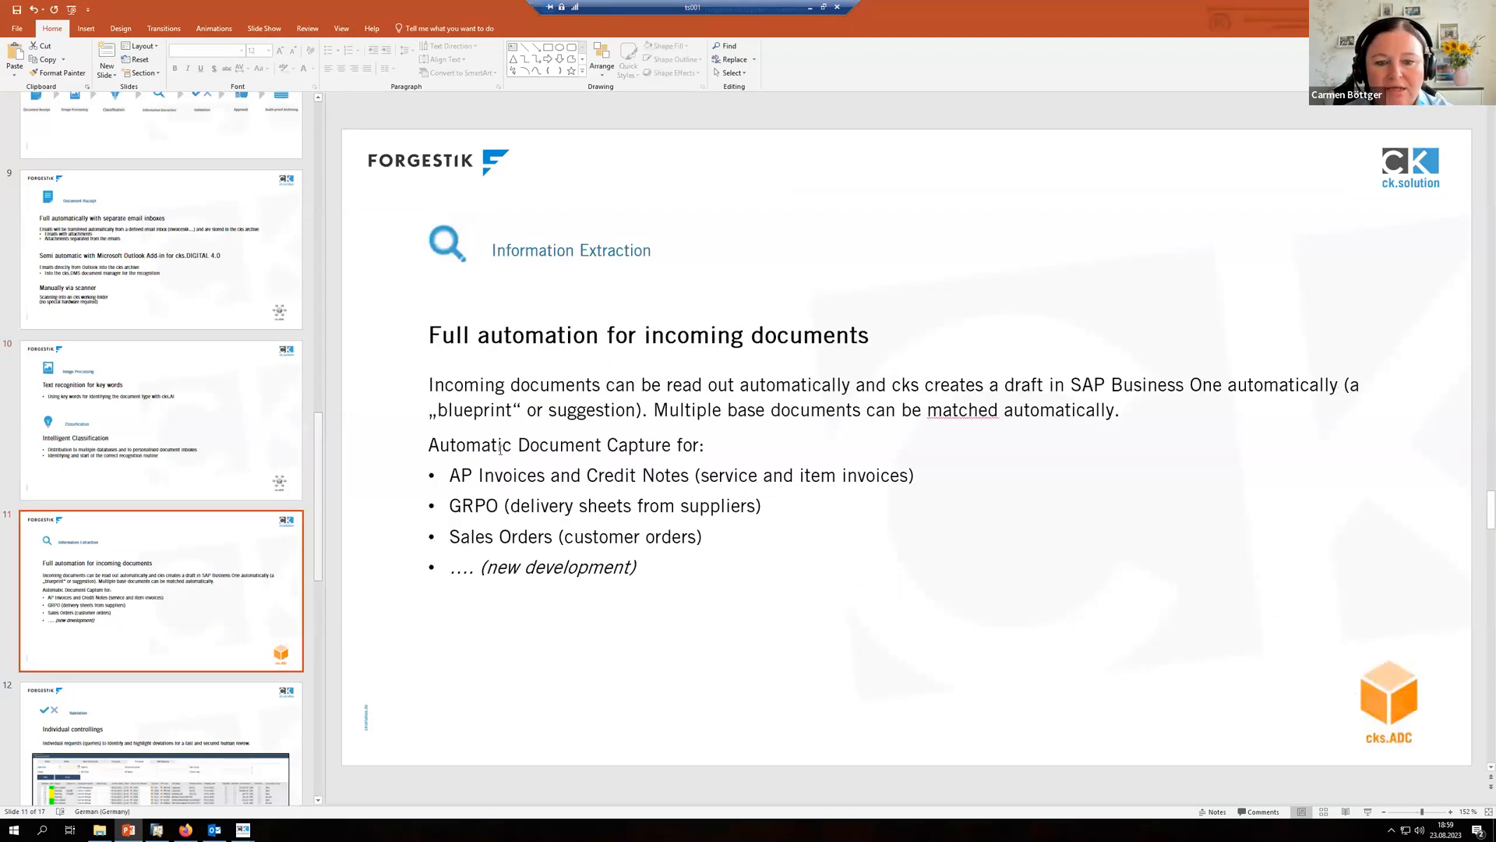